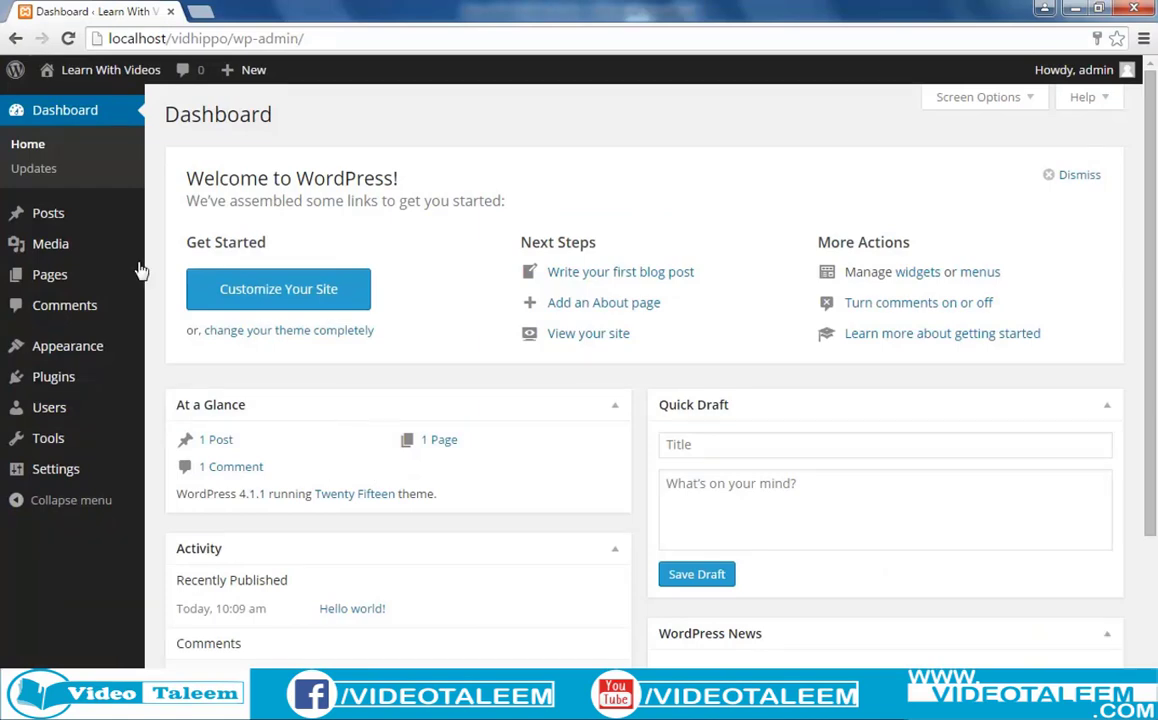
# Open All Posts, showing the single published 'Hello world!' post in Uncategorized.
pyautogui.moveTo(67, 221)
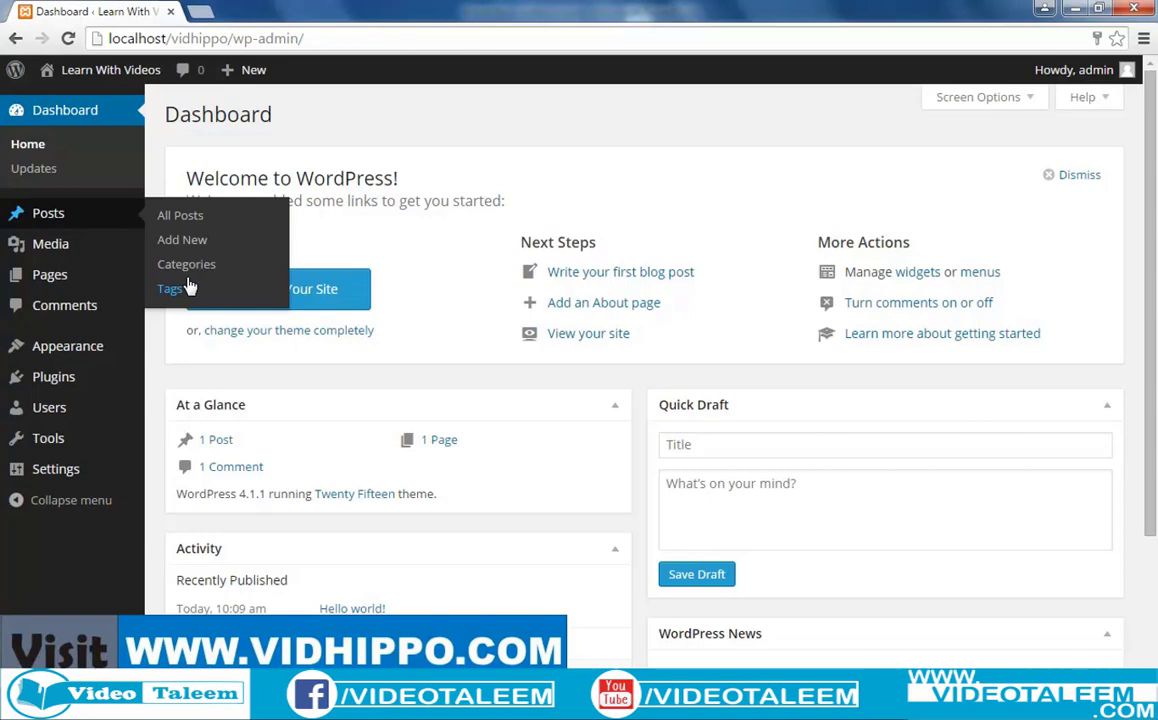
pyautogui.click(193, 222)
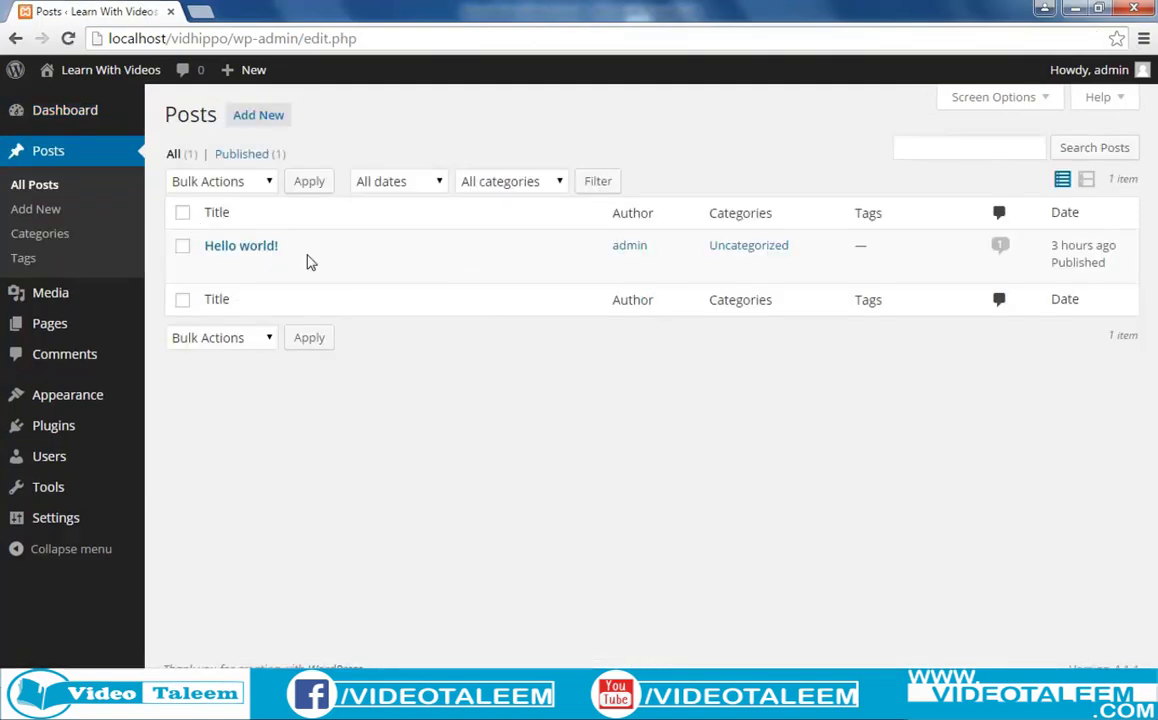
pyautogui.moveTo(370, 251)
pyautogui.moveTo(251, 75)
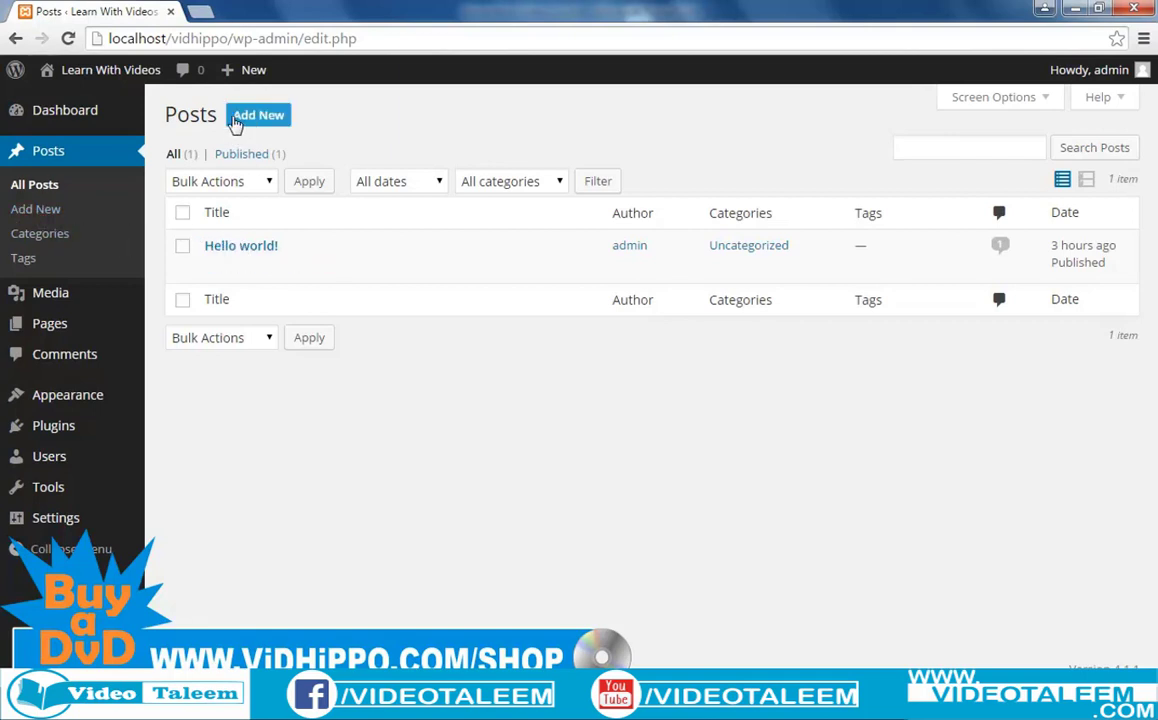
# Start a new post, dismiss the Distraction-Free Writing tip, and focus the title field.
pyautogui.click(249, 123)
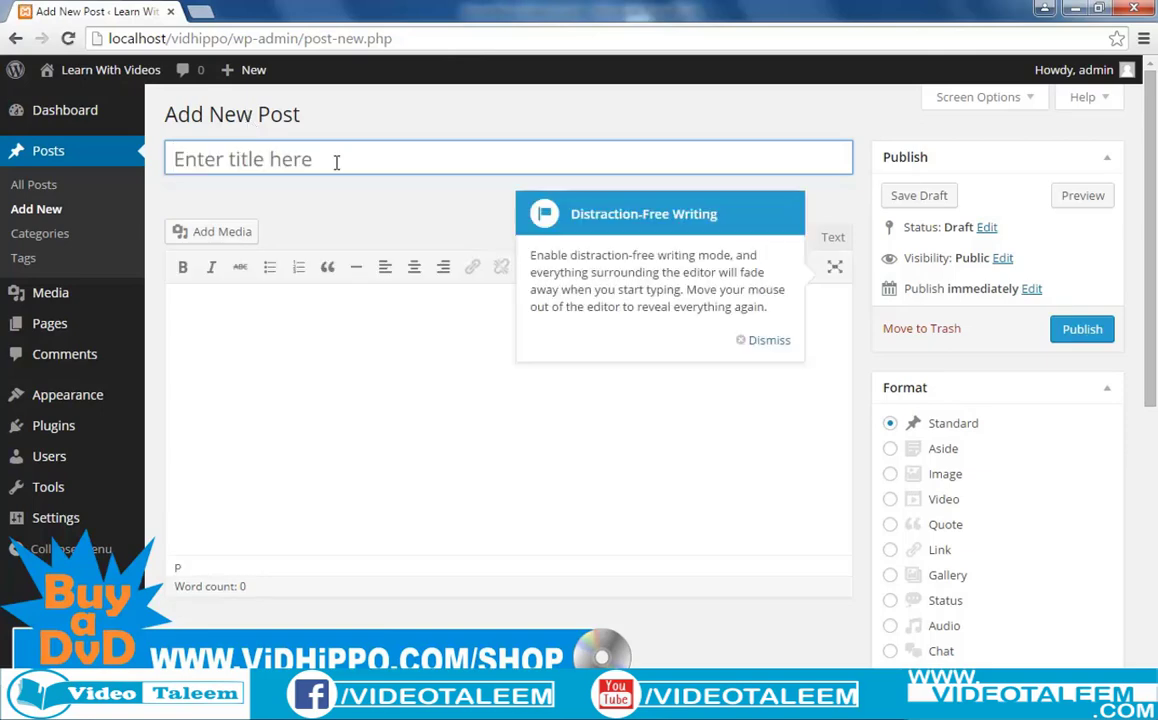
pyautogui.click(760, 340)
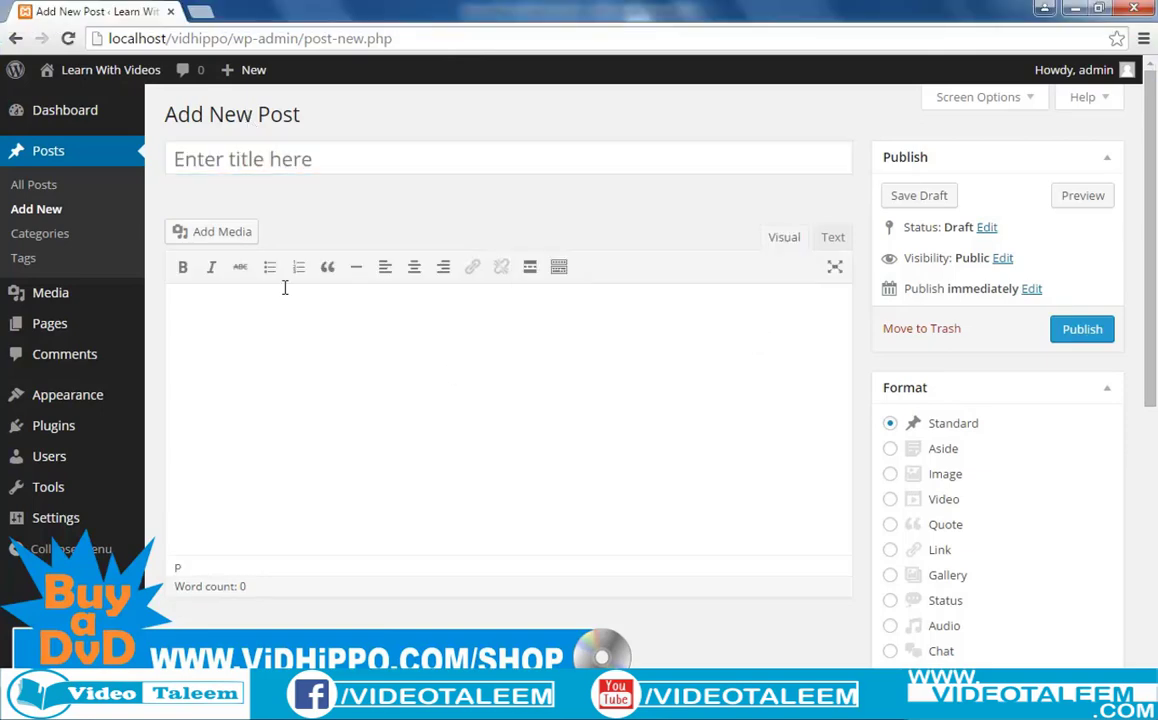
pyautogui.click(209, 159)
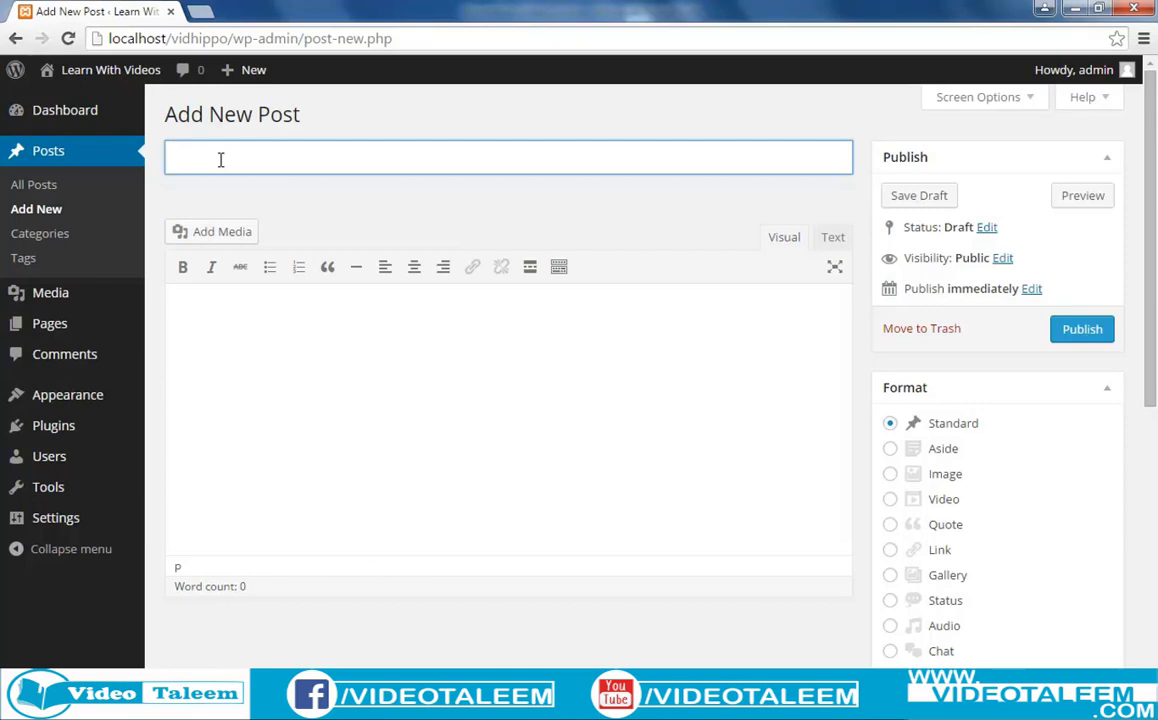
# Title the post 'My frist post' and type 'bla bla bla' in the body.
pyautogui.write('My ')
pyautogui.write('first ')
pyautogui.write('post')
pyautogui.click(255, 378)
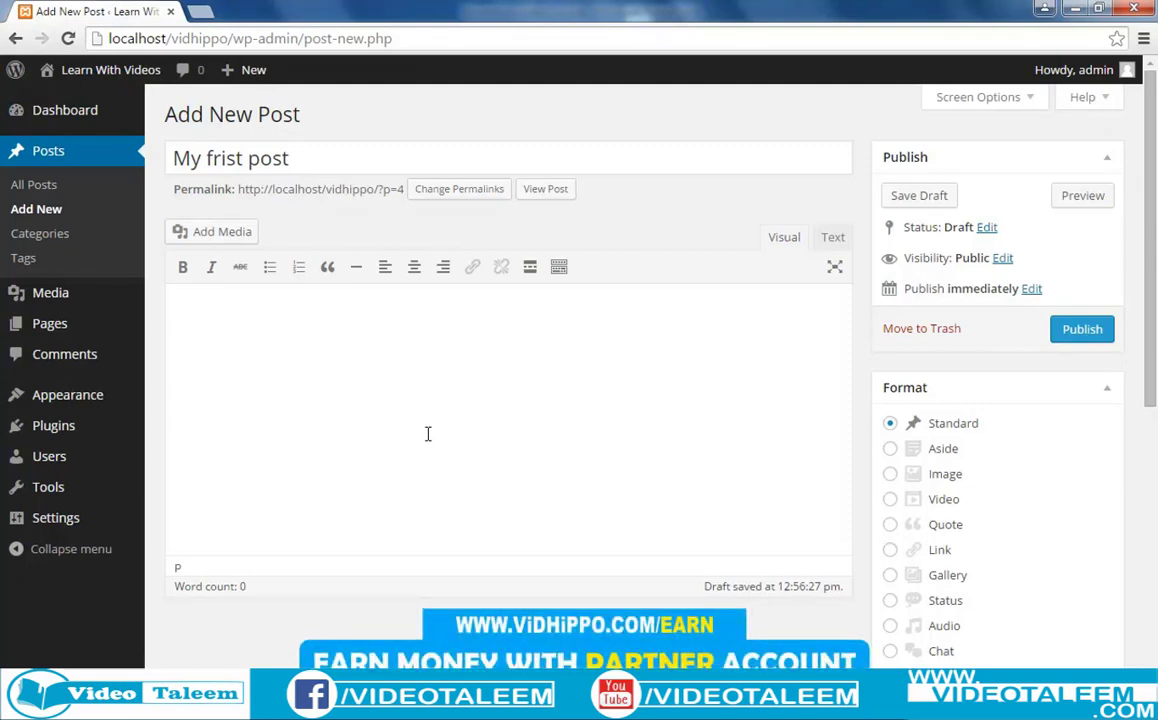
pyautogui.write('bla bla bla')
# Copy the 'bla bla bla' body text and paste another copy after it.
pyautogui.hotkey('ctrl', 'a')
pyautogui.hotkey('ctrl', 'c')
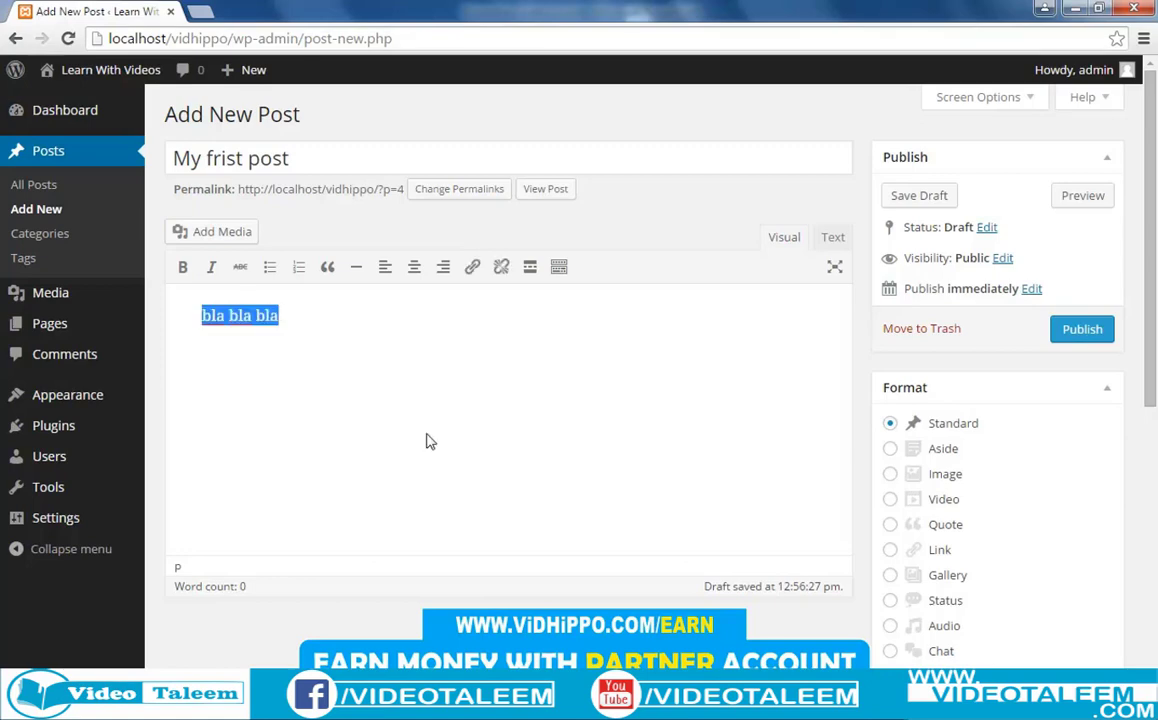
pyautogui.click(367, 339)
pyautogui.hotkey('ctrl', 'v')
pyautogui.hotkey('ctrl', 'v')
pyautogui.hotkey('ctrl', 'v')
pyautogui.hotkey('ctrl', 'v')
pyautogui.hotkey('ctrl', 'v')
pyautogui.hotkey('ctrl', 'v')
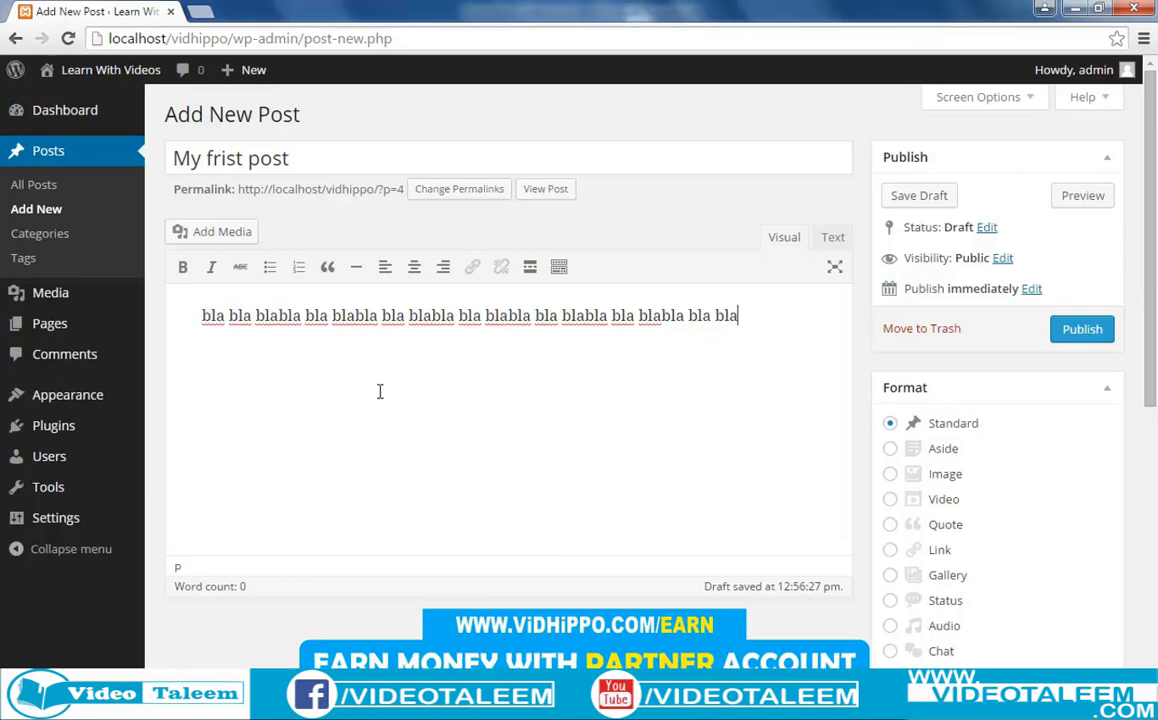
pyautogui.click(1107, 162)
pyautogui.click(1107, 163)
# Save 'My frist post' as a draft and go back to the Posts list.
pyautogui.click(917, 200)
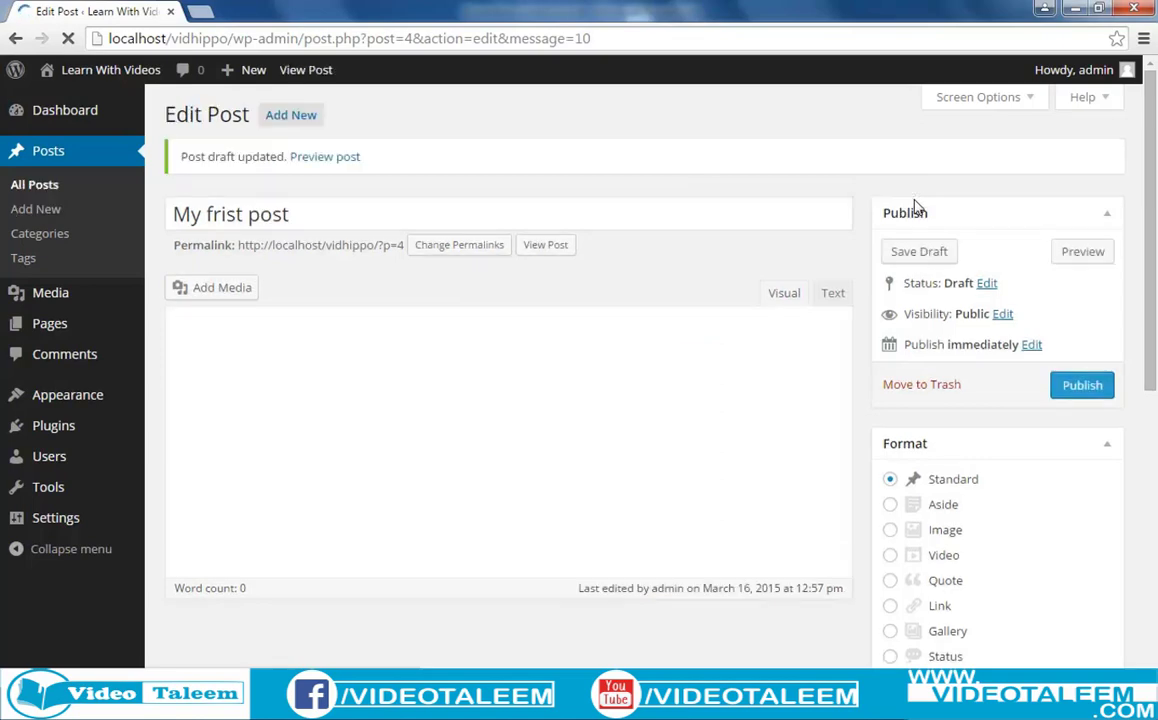
pyautogui.click(30, 192)
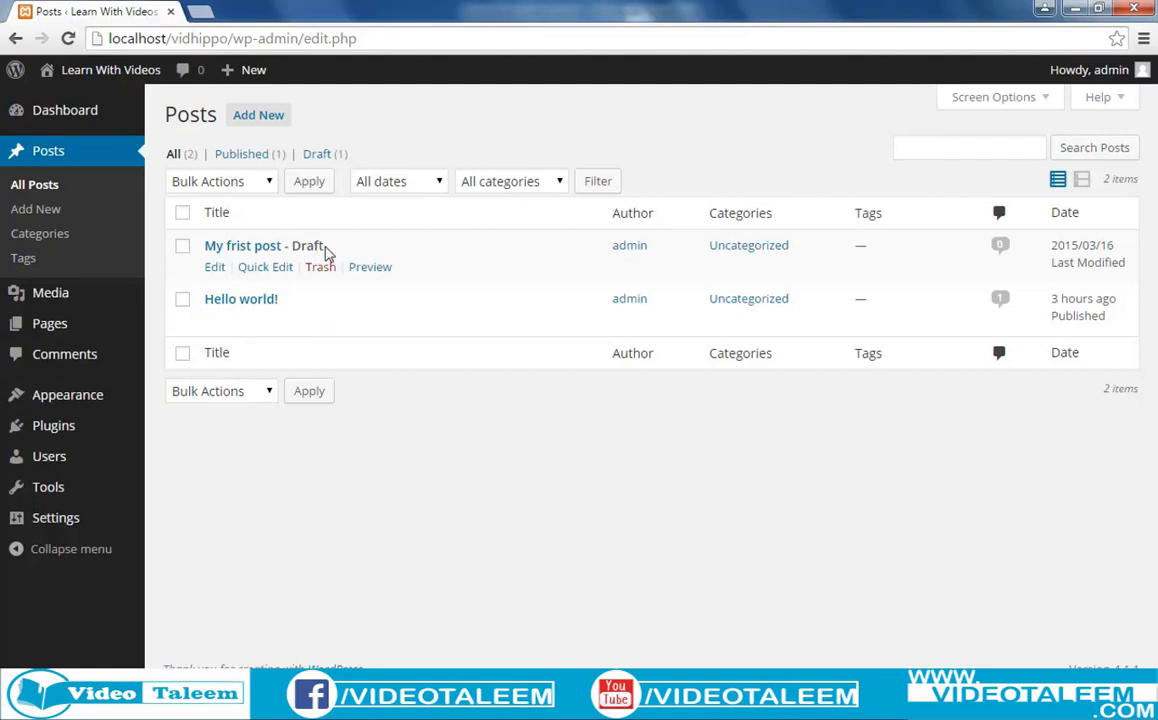
# Load localhost/vidhippo in a new tab and compare it with the admin Posts list.
pyautogui.click(199, 12)
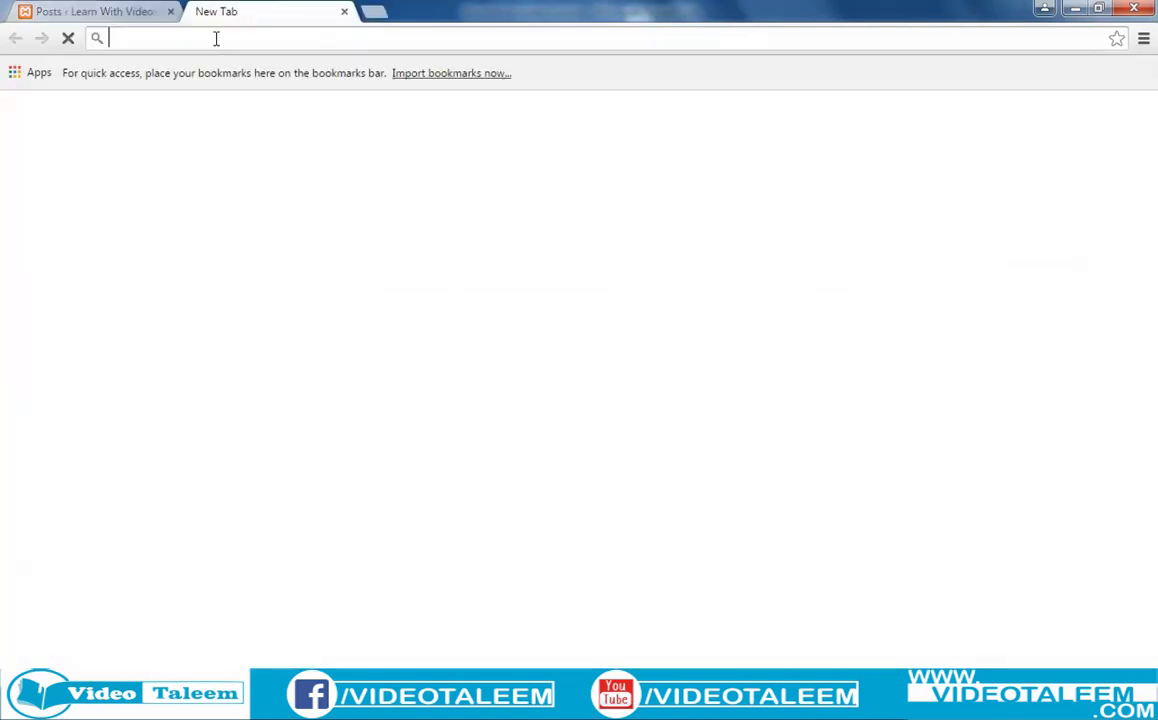
pyautogui.write('localhost/vi')
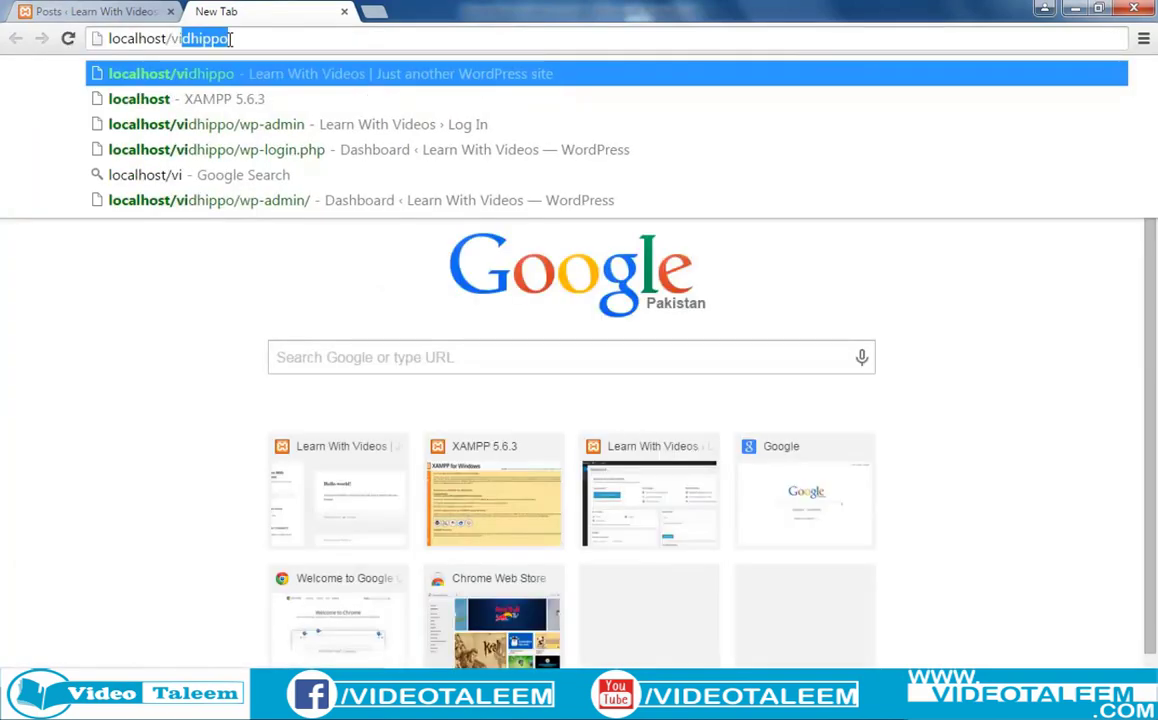
pyautogui.press('Return')
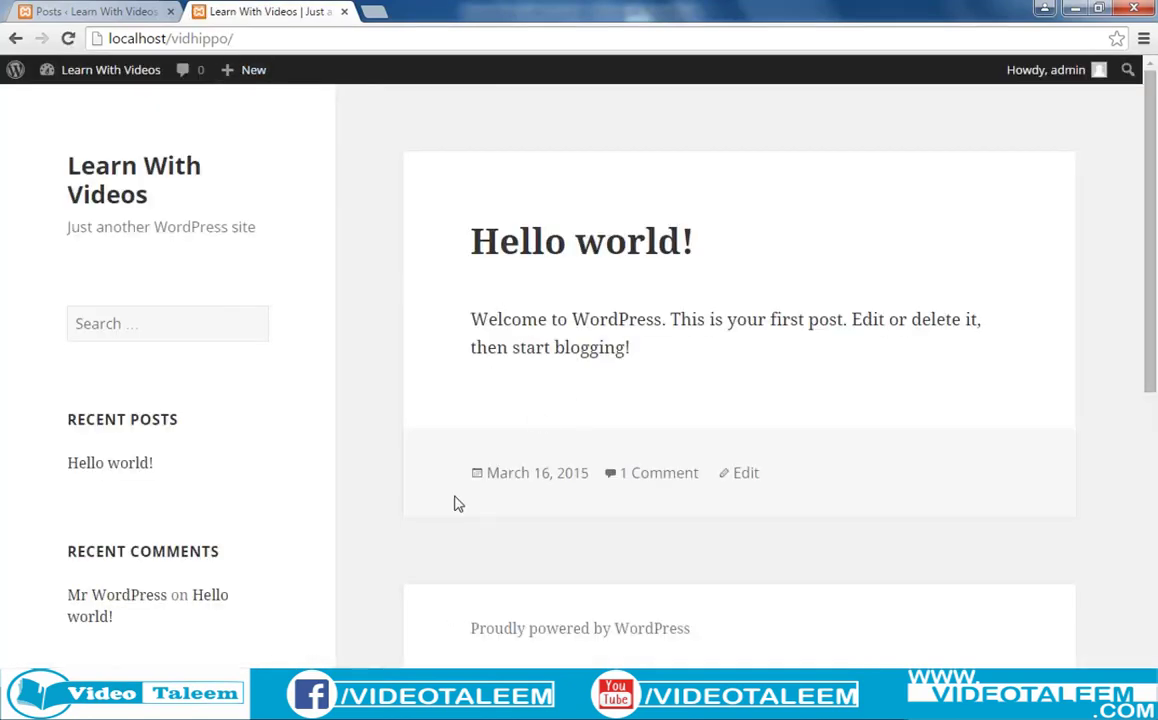
pyautogui.click(65, 11)
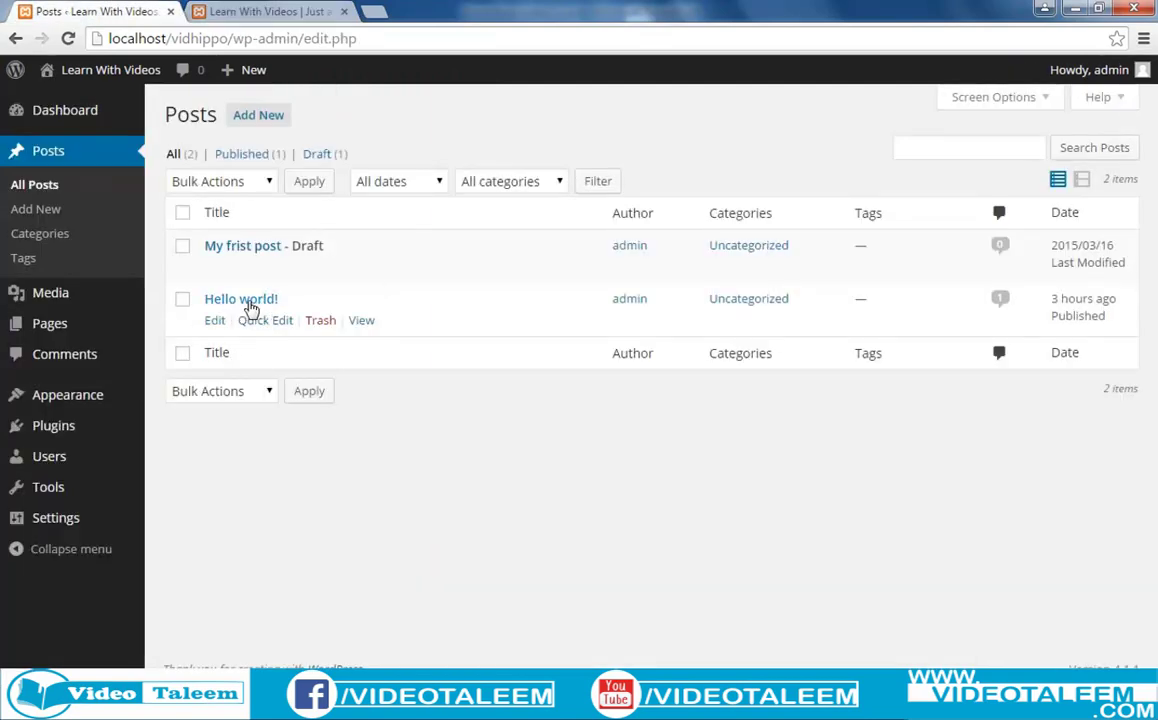
pyautogui.click(243, 10)
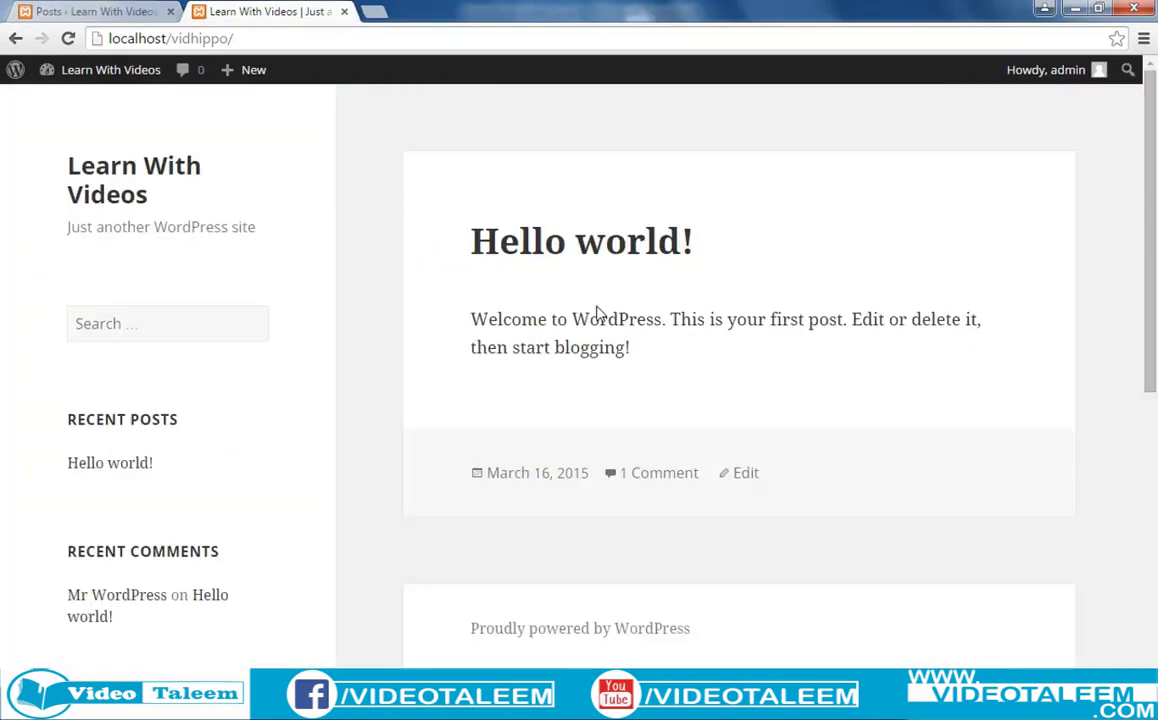
pyautogui.click(78, 14)
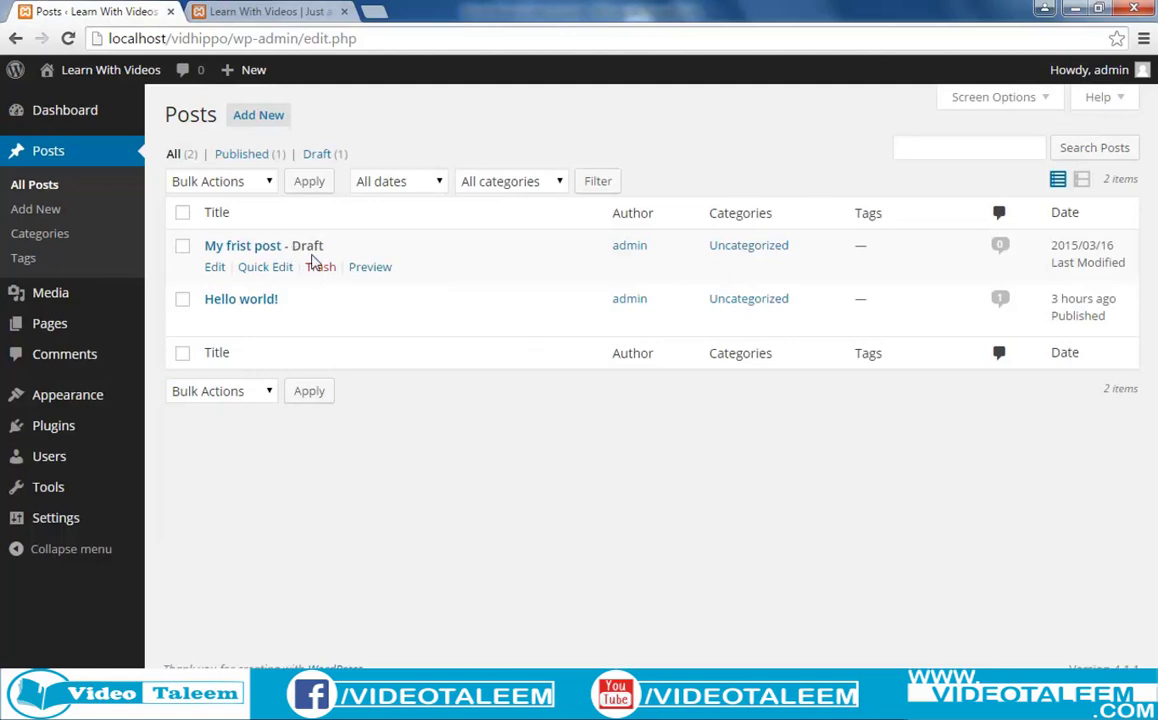
pyautogui.click(227, 17)
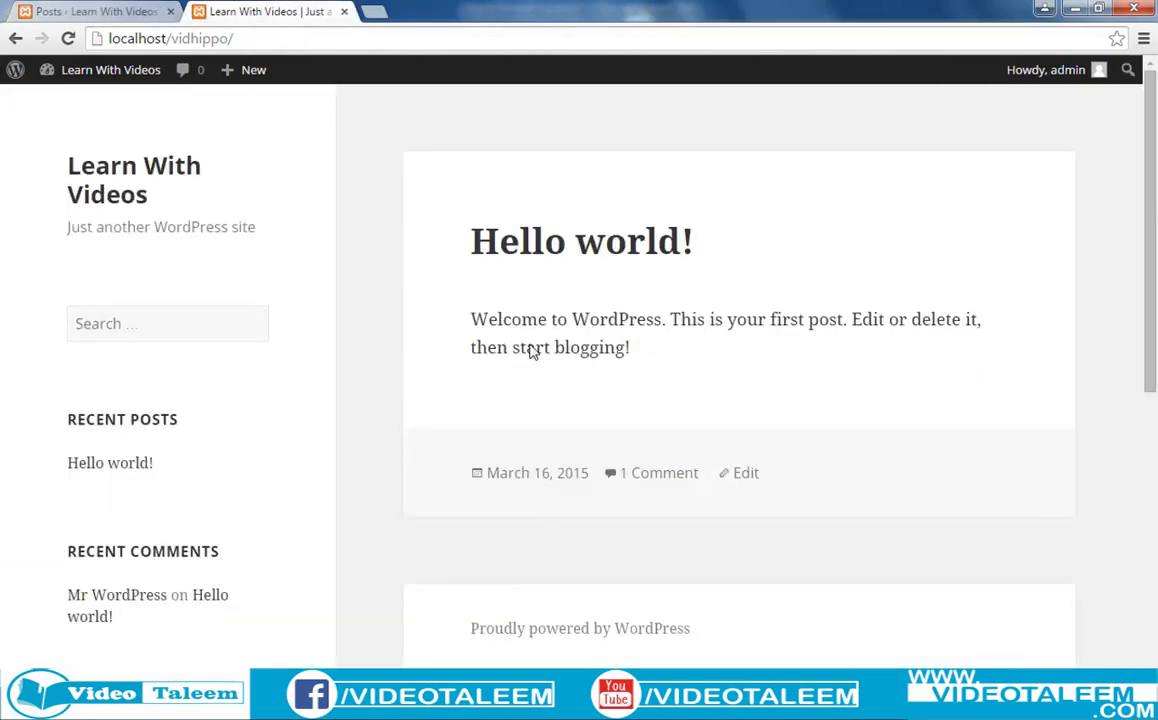
pyautogui.click(84, 12)
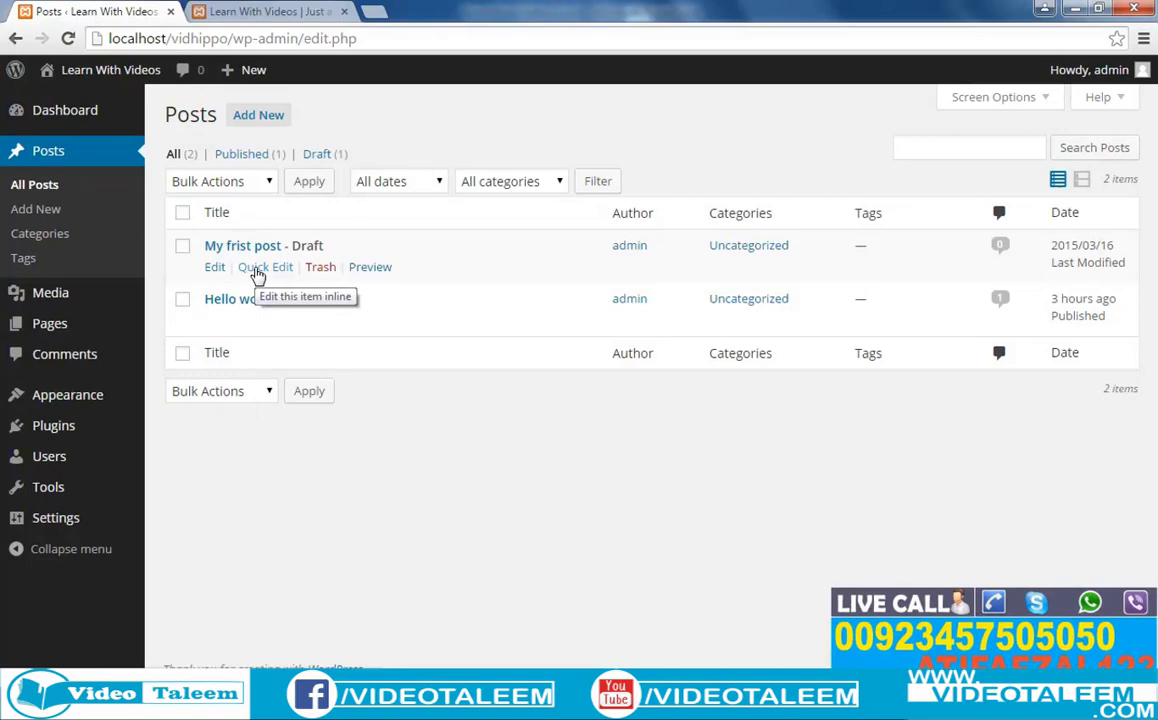
# Quick Edit 'My frist post', update it unchanged, then open it in the full editor.
pyautogui.click(260, 268)
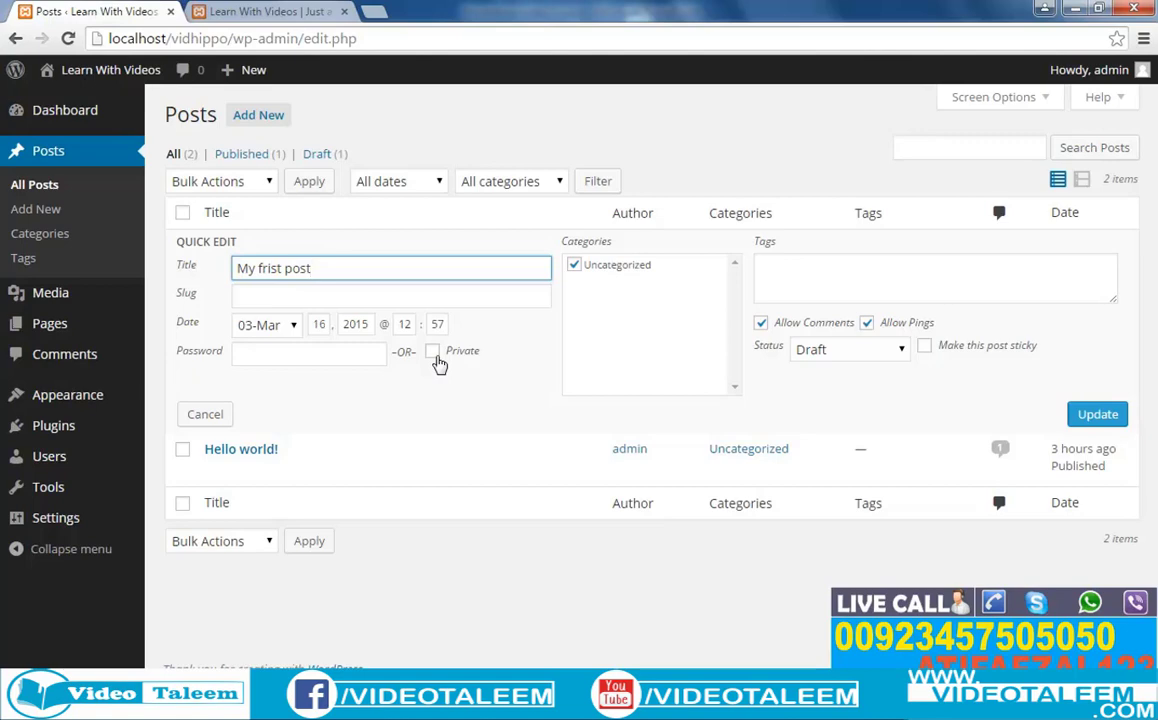
pyautogui.click(1104, 416)
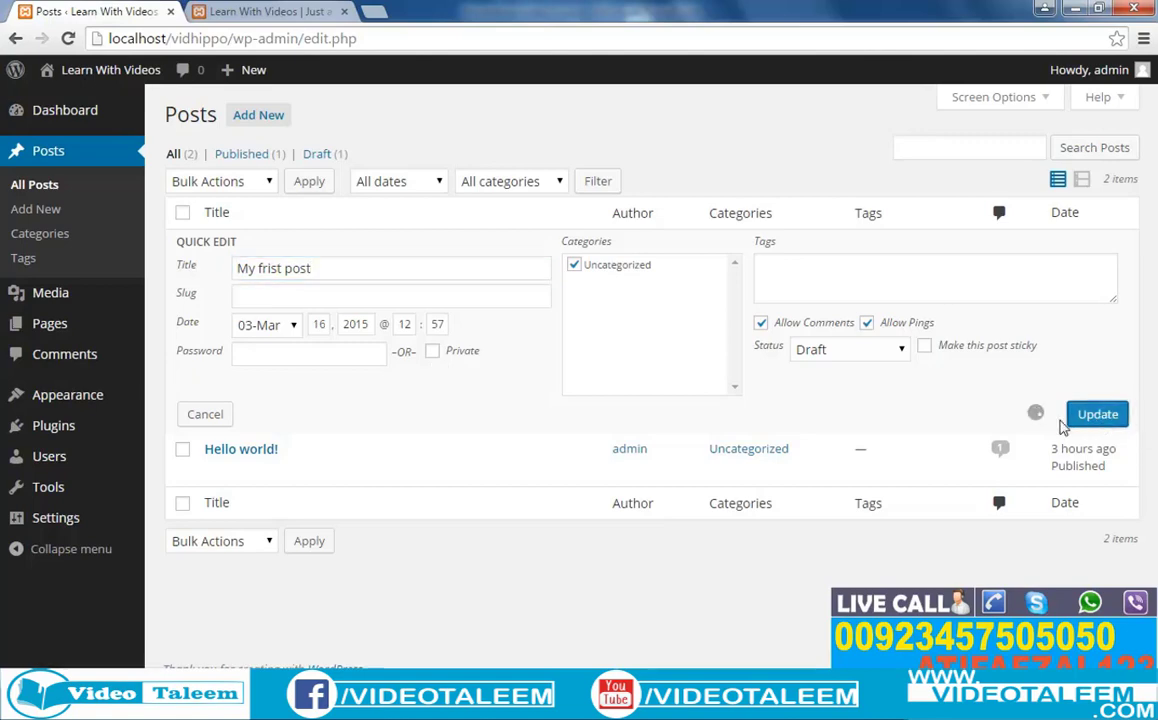
pyautogui.moveTo(255, 266)
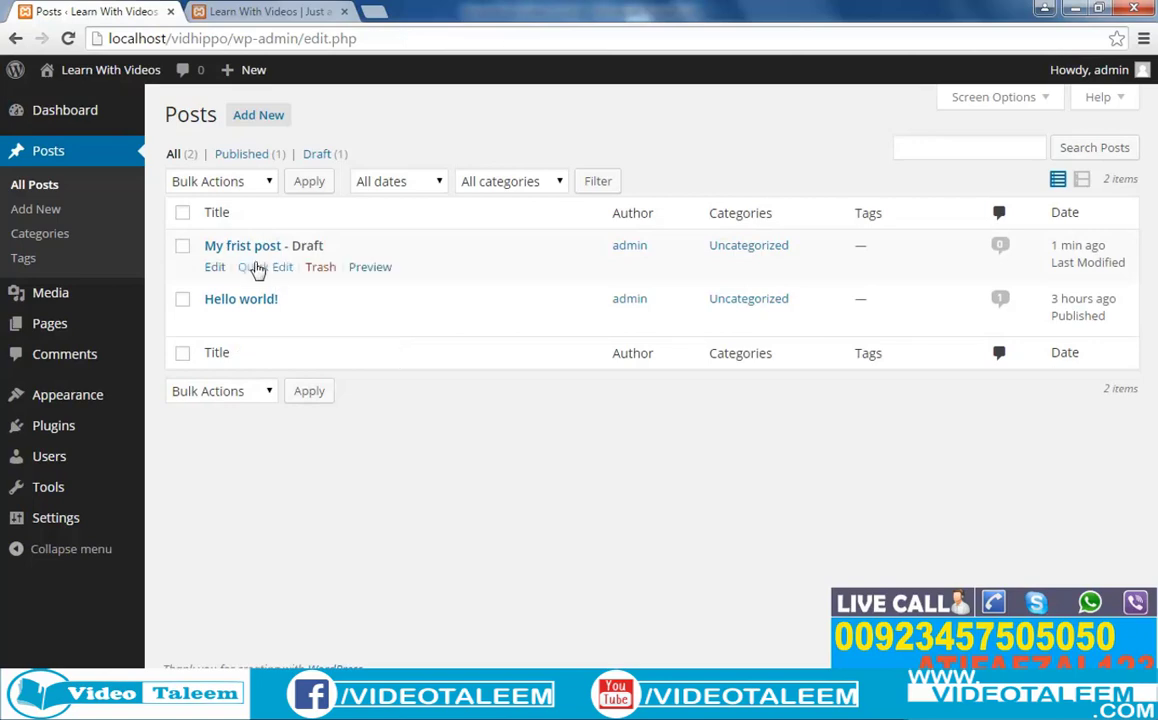
pyautogui.click(214, 268)
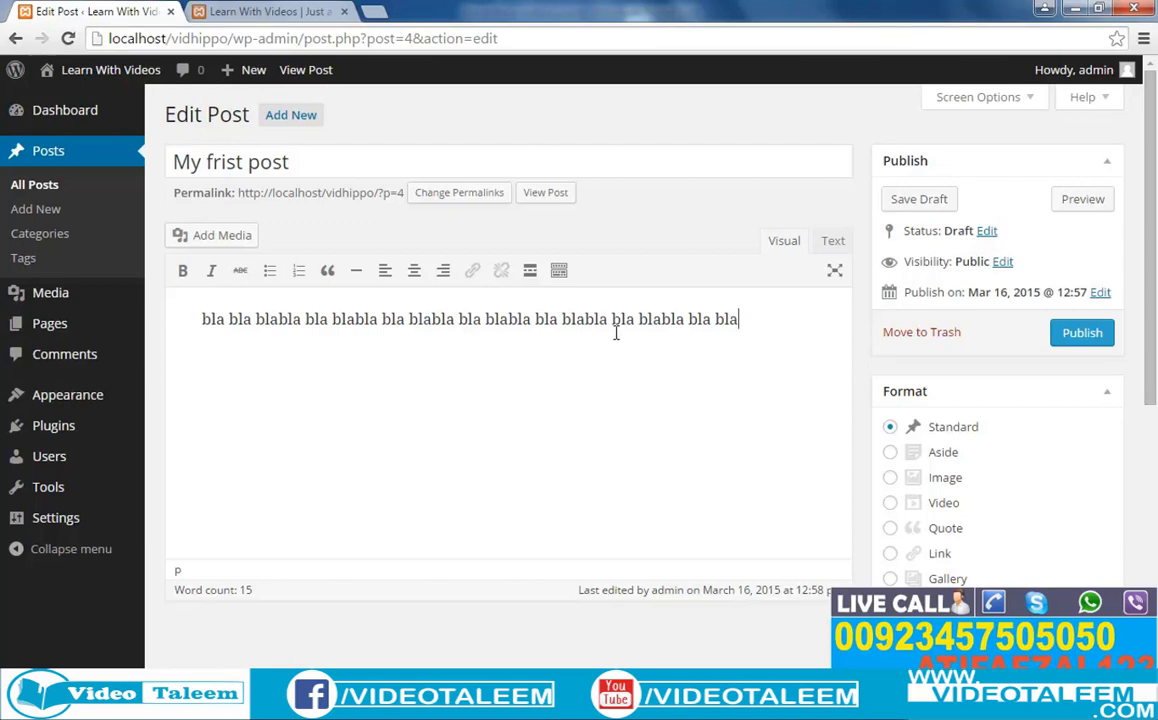
# Reduce the post body to 'bla blabla bla bla' by removing text and pasting the cut words.
pyautogui.moveTo(612, 328); pyautogui.dragTo(815, 332)
pyautogui.hotkey('ctrl', 'c')
pyautogui.press('BackSpace')
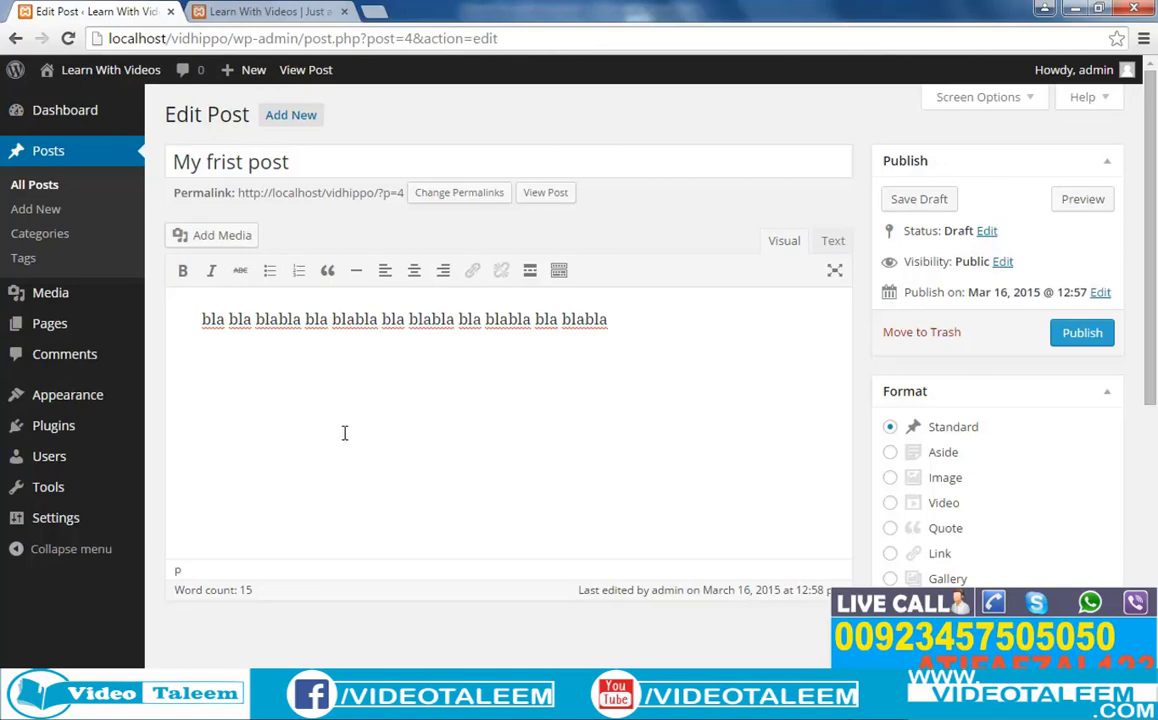
pyautogui.moveTo(646, 311); pyautogui.dragTo(199, 320)
pyautogui.press('BackSpace')
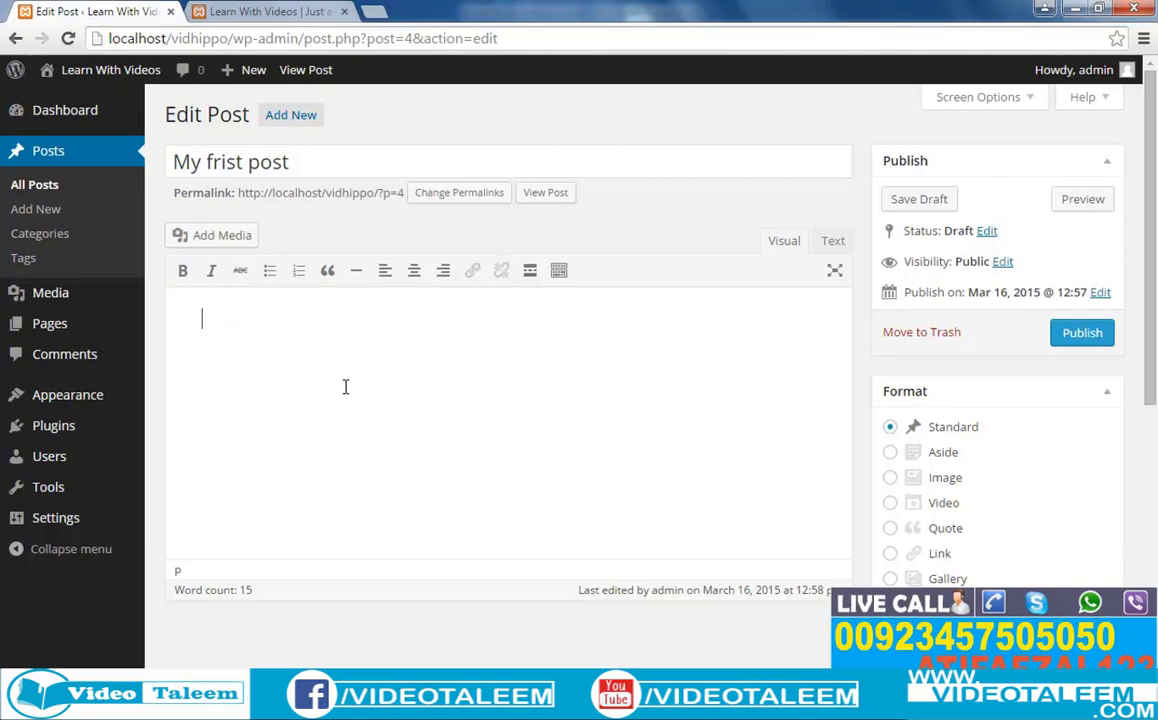
pyautogui.hotkey('ctrl', 'v')
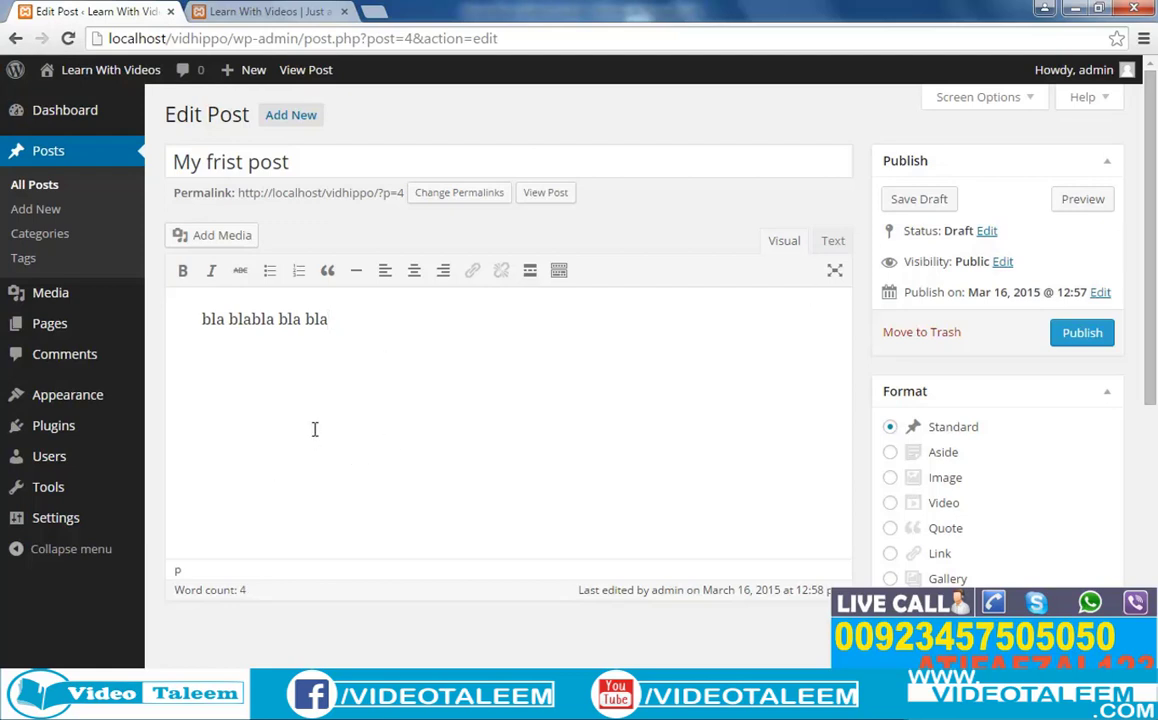
# Scroll to the Uncategorized category and empty Tags field while the draft autosaves at 12:59:51 pm.
pyautogui.moveTo(1150, 347); pyautogui.dragTo(1150, 420)
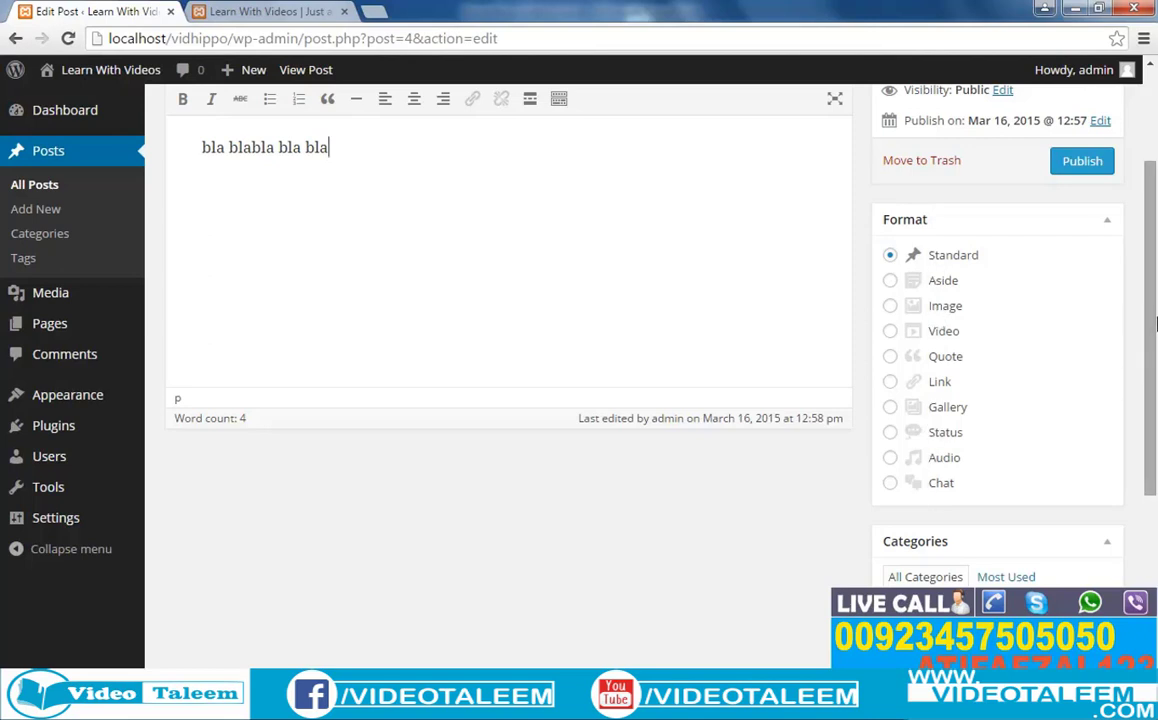
pyautogui.moveTo(1155, 323); pyautogui.dragTo(1150, 430)
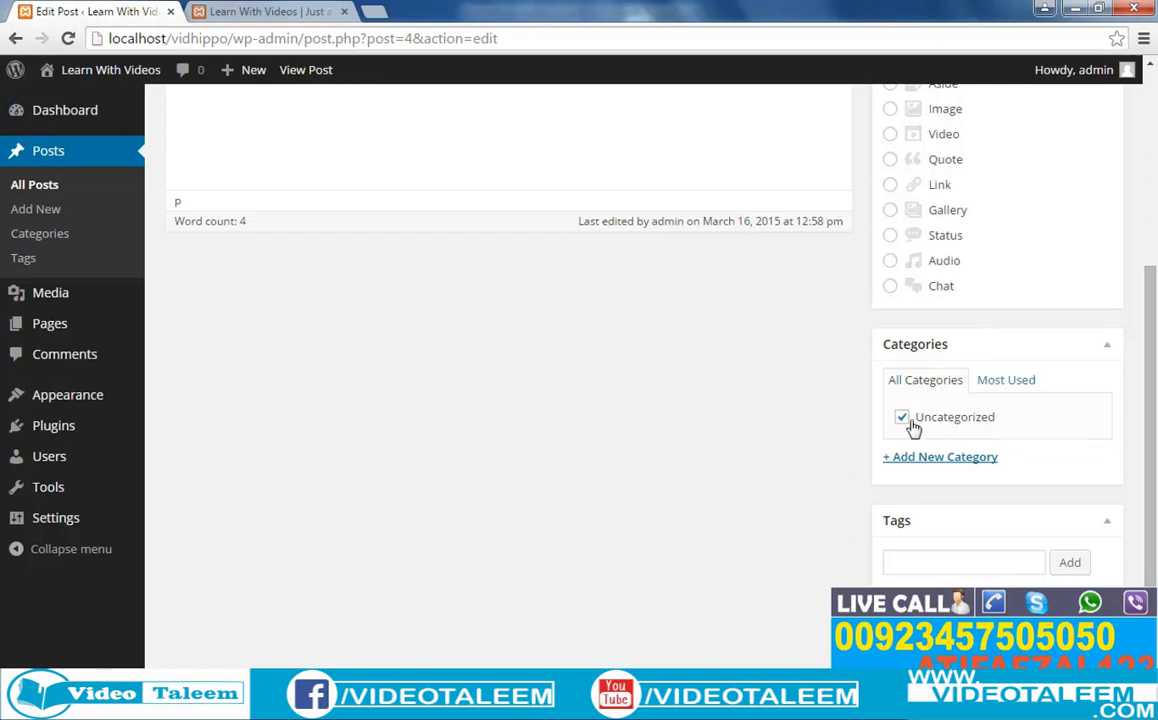
pyautogui.scroll(-1, 785, 442)
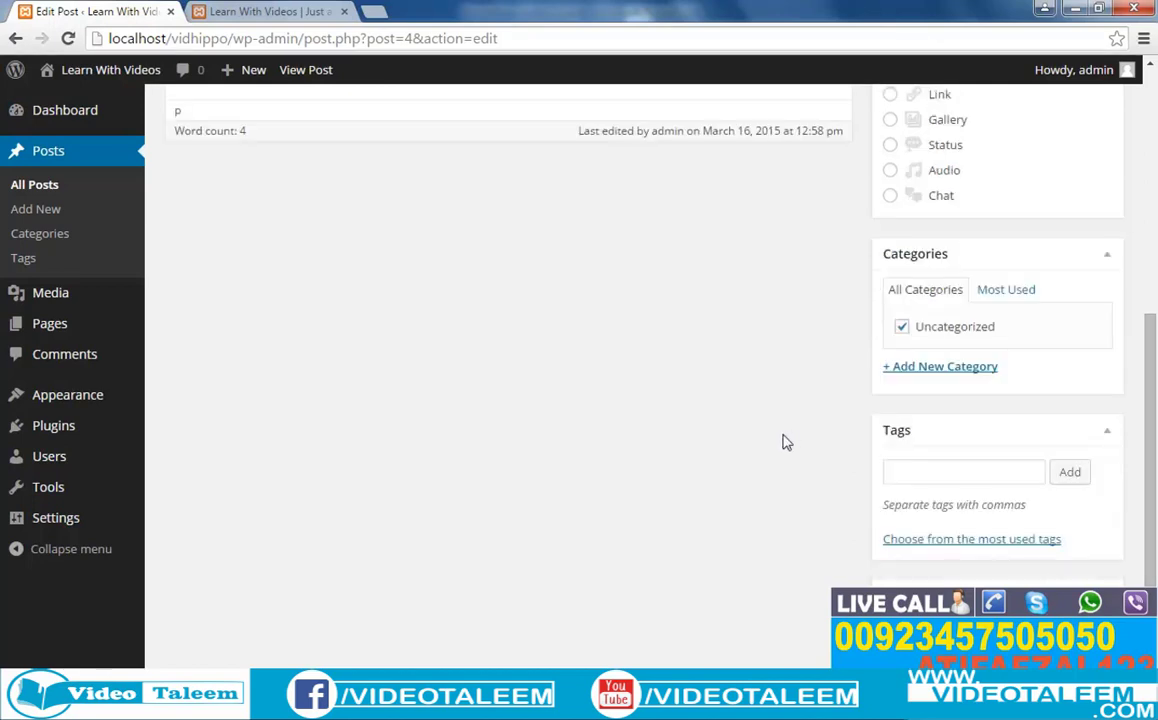
pyautogui.click(935, 472)
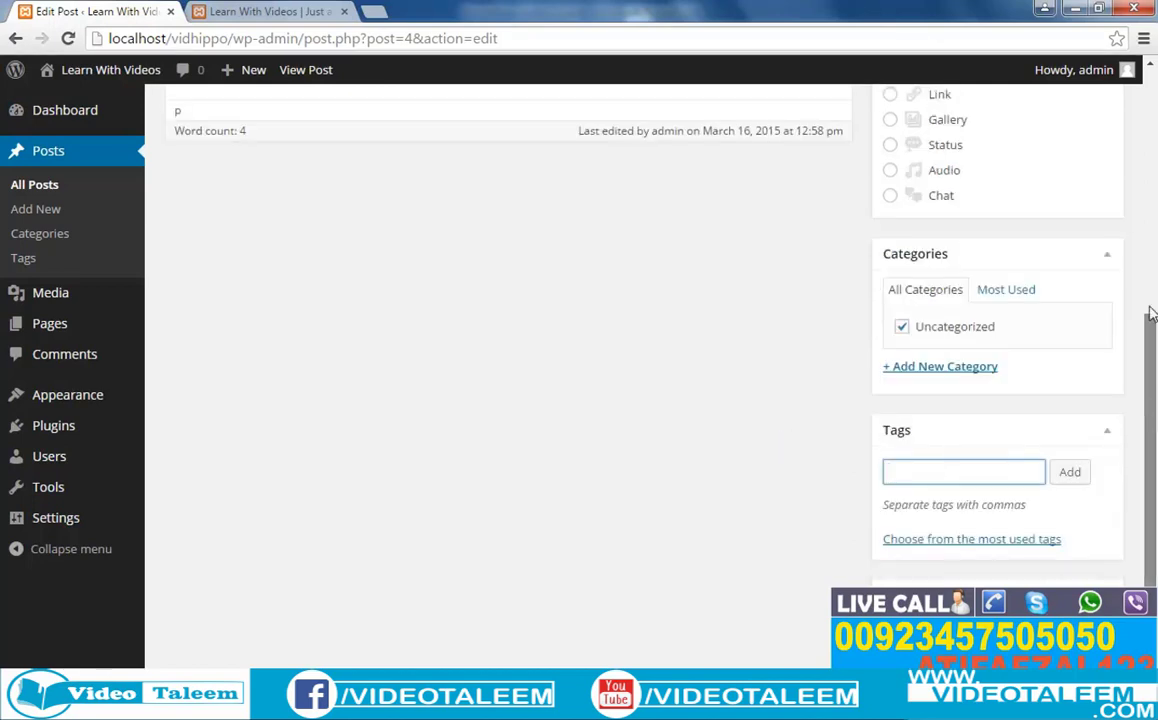
pyautogui.scroll(5, 268, 145)
pyautogui.moveTo(288, 162); pyautogui.dragTo(226, 162)
pyautogui.scroll(-5, 1156, 225)
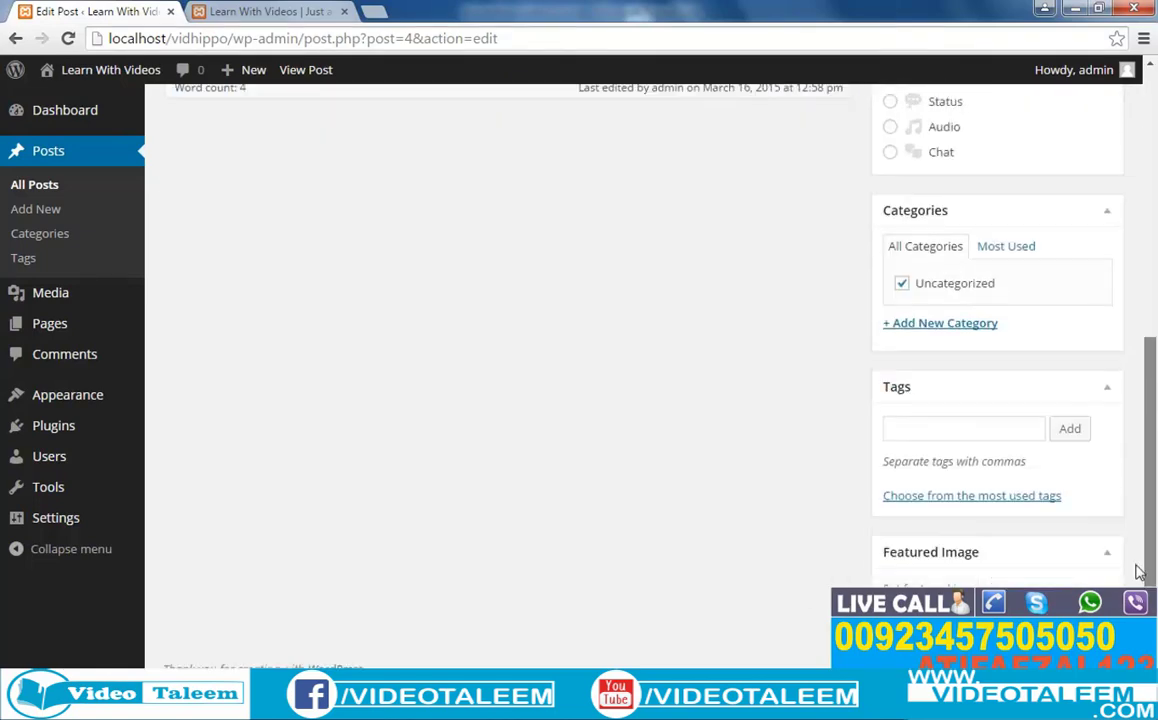
pyautogui.click(904, 426)
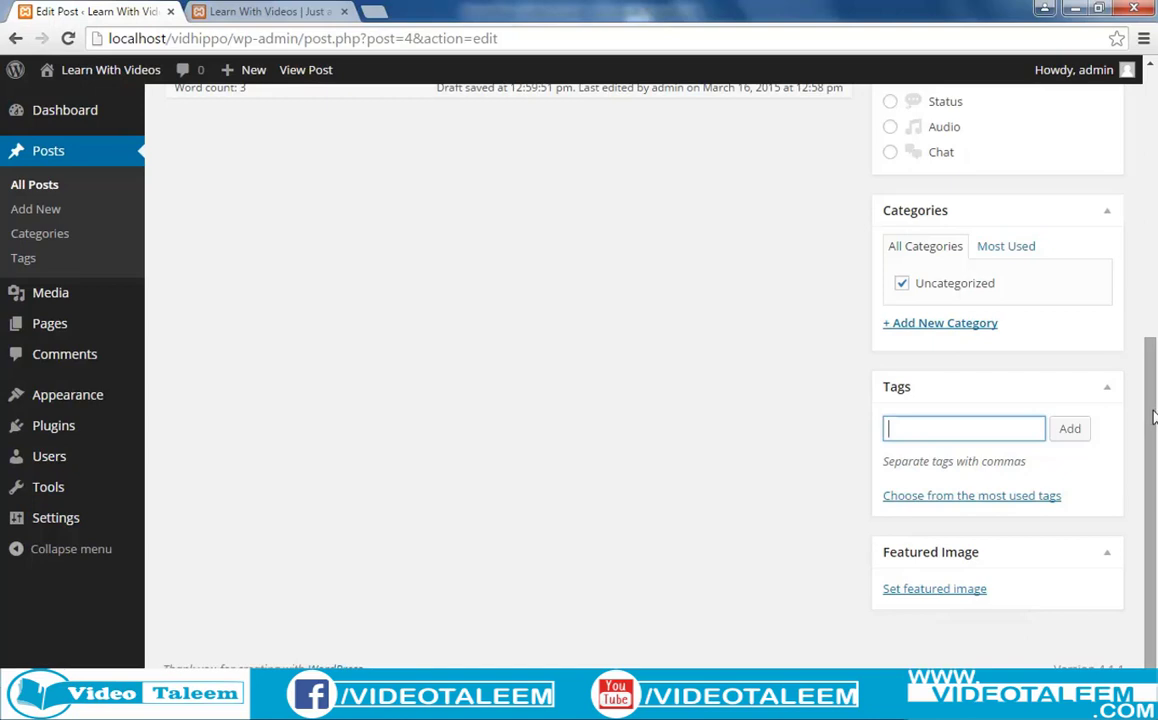
pyautogui.moveTo(1147, 420); pyautogui.dragTo(1135, 148)
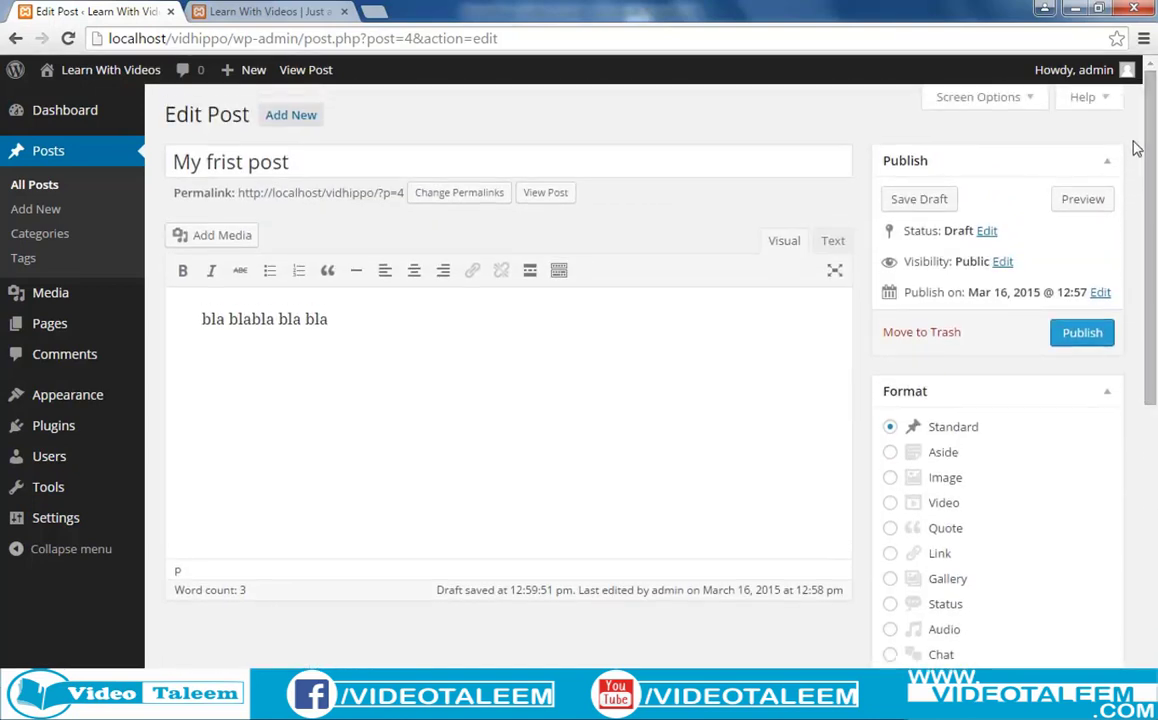
# Publish 'My frist post' and reload the front page to see it above 'Hello world!'.
pyautogui.click(1088, 340)
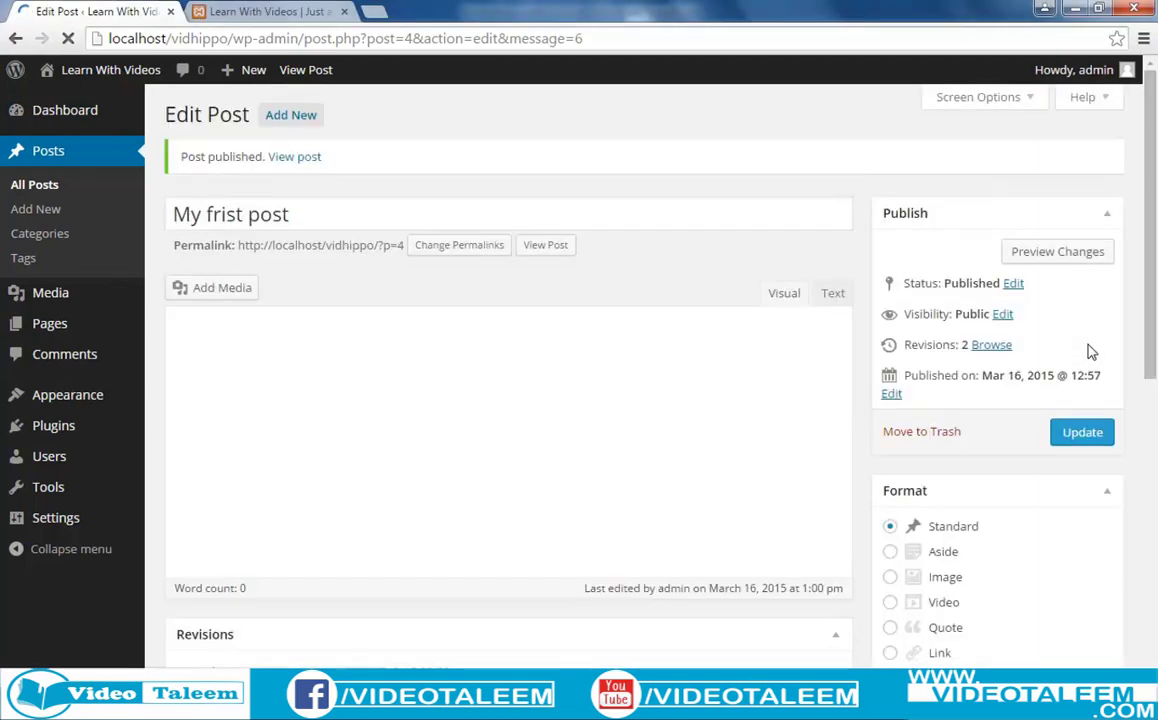
pyautogui.click(268, 12)
pyautogui.click(288, 38)
pyautogui.press('Return')
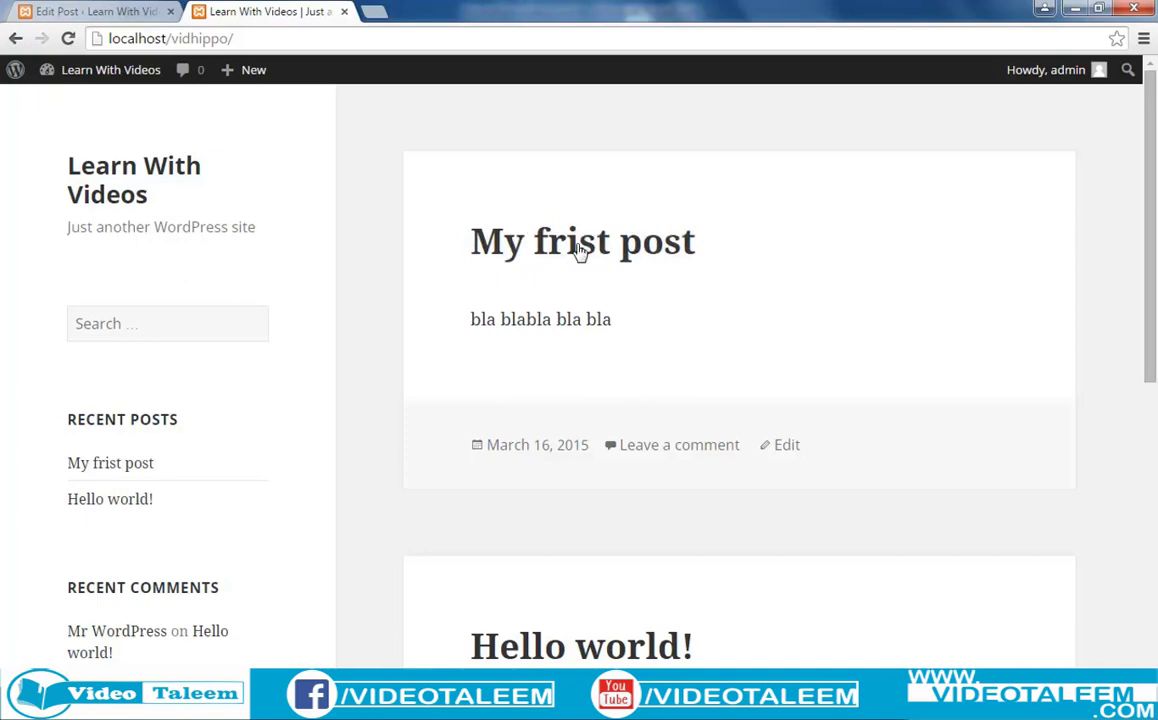
# Scroll the front page over the new 'bla blabla bla bla' post, then return to the Edit Post tab.
pyautogui.scroll(-4, 592, 412)
pyautogui.scroll(4, 592, 414)
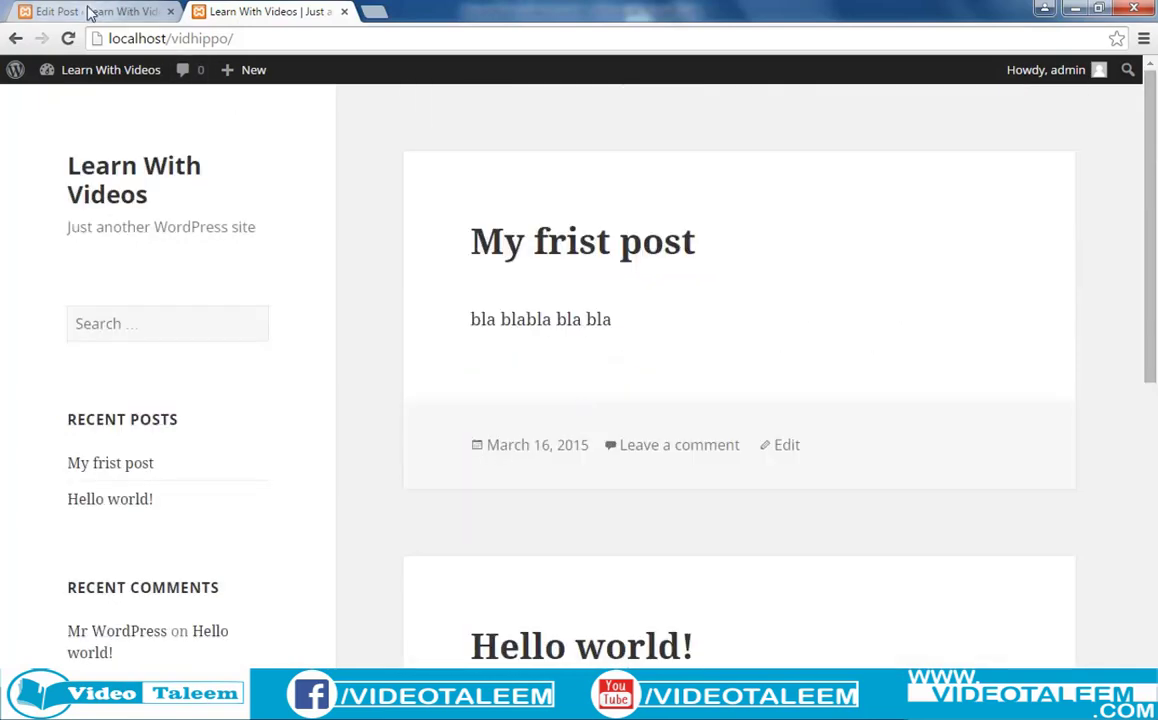
pyautogui.click(90, 10)
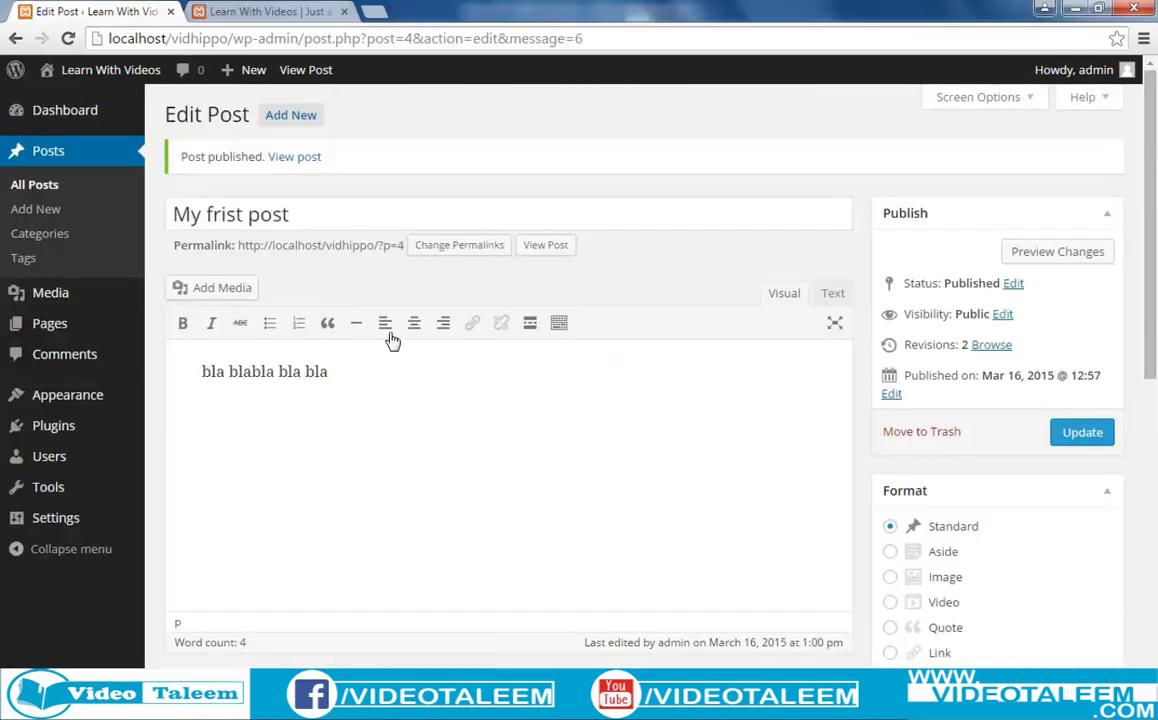
# Start a blank new post and place the caret in its empty body.
pyautogui.click(303, 116)
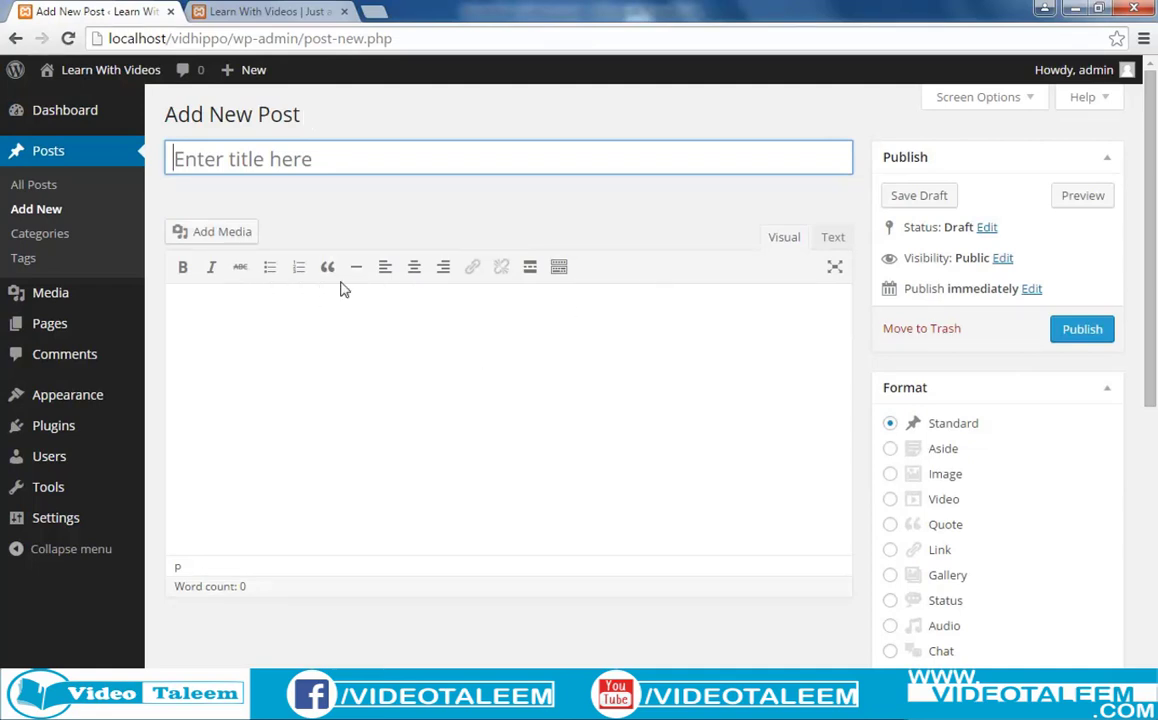
pyautogui.click(312, 385)
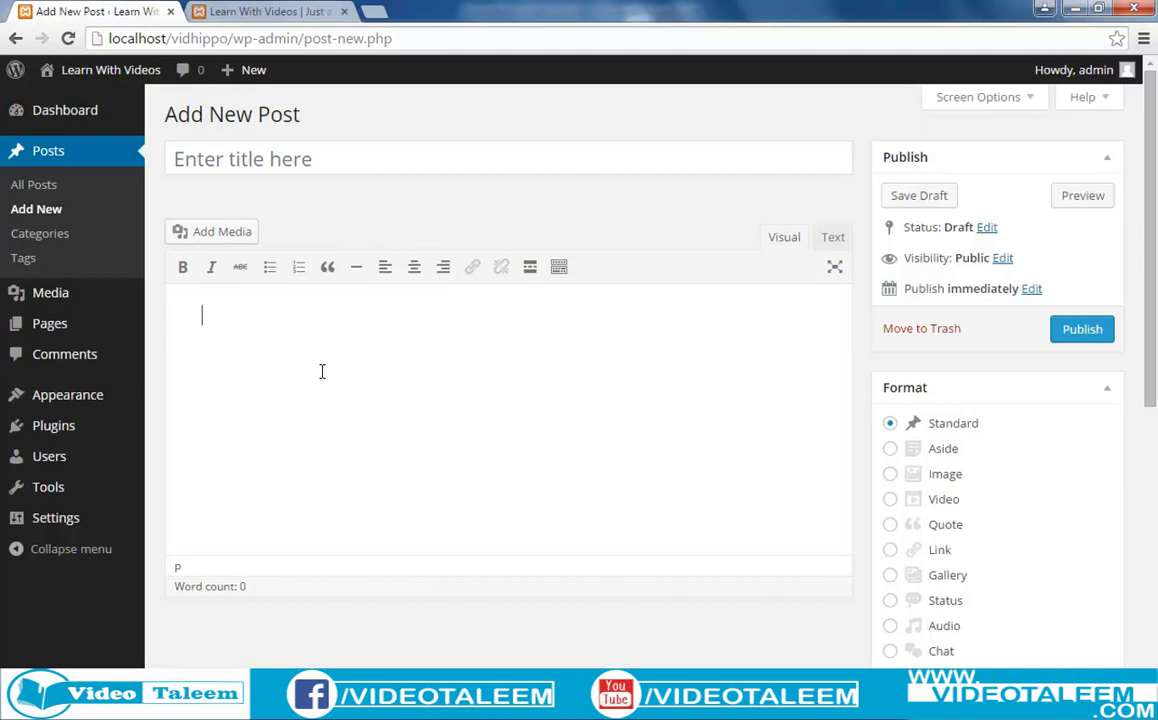
# Title the new post 'Free Video Songs', replacing the first draft title '2nd Post'.
pyautogui.click(278, 162)
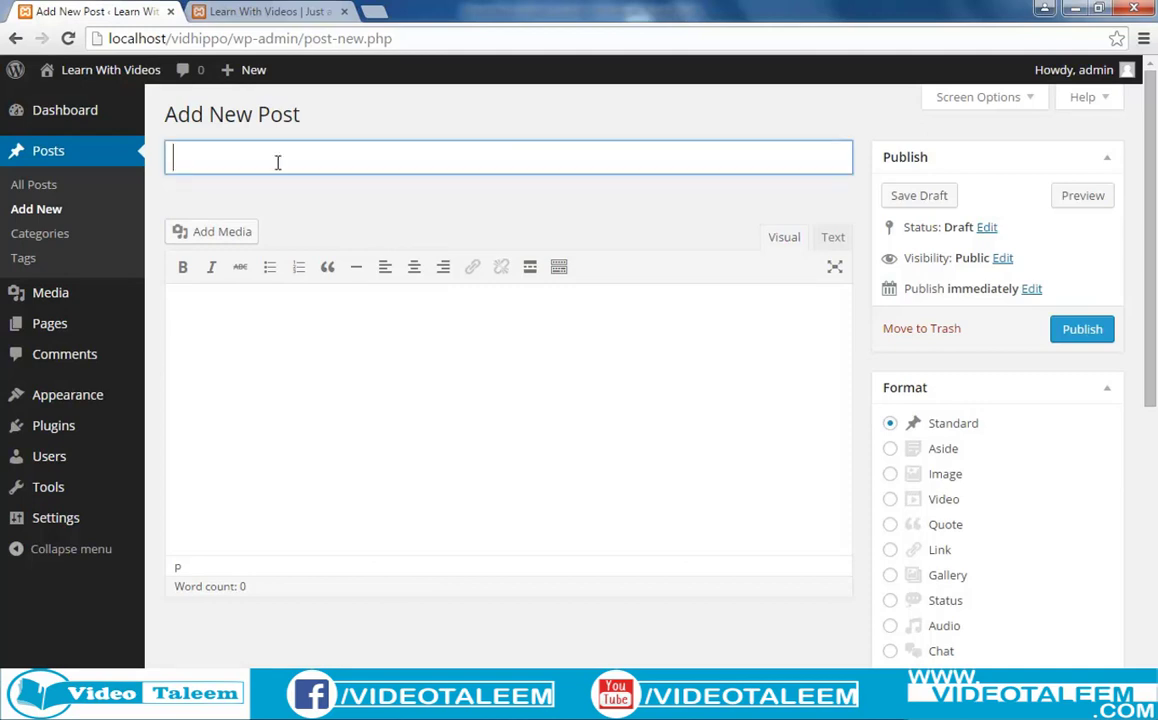
pyautogui.write('2nd post')
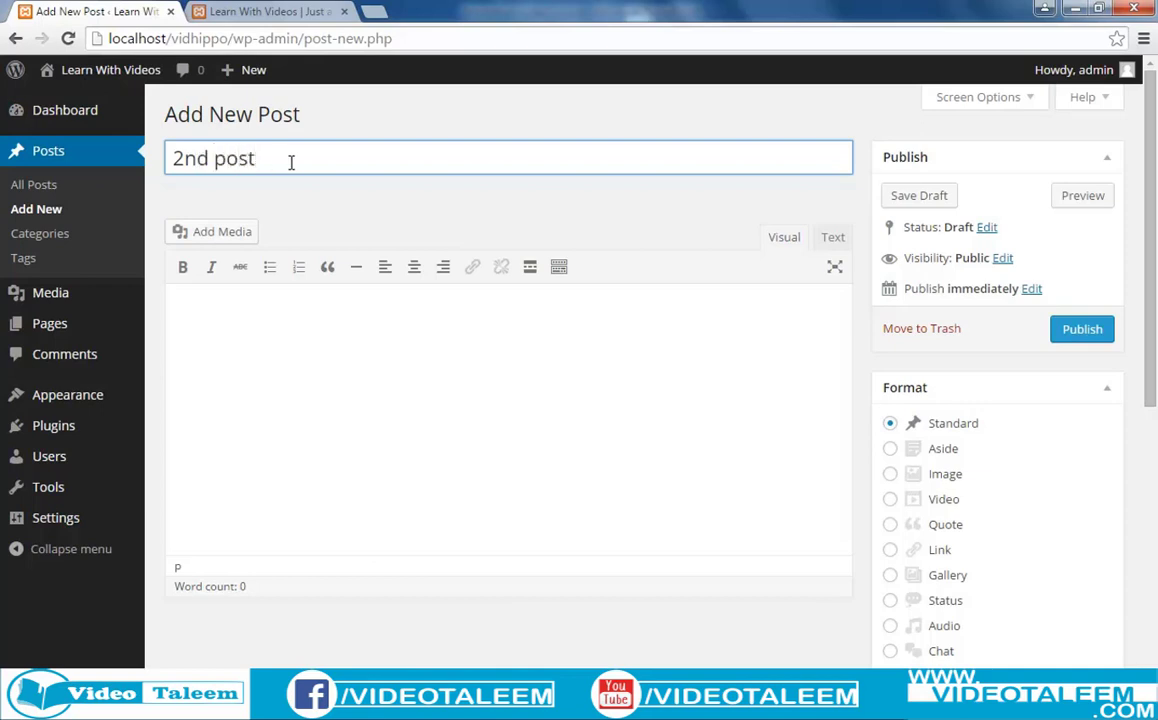
pyautogui.click(219, 158)
pyautogui.press('BackSpace')
pyautogui.write('Post')
pyautogui.moveTo(258, 158); pyautogui.dragTo(176, 158)
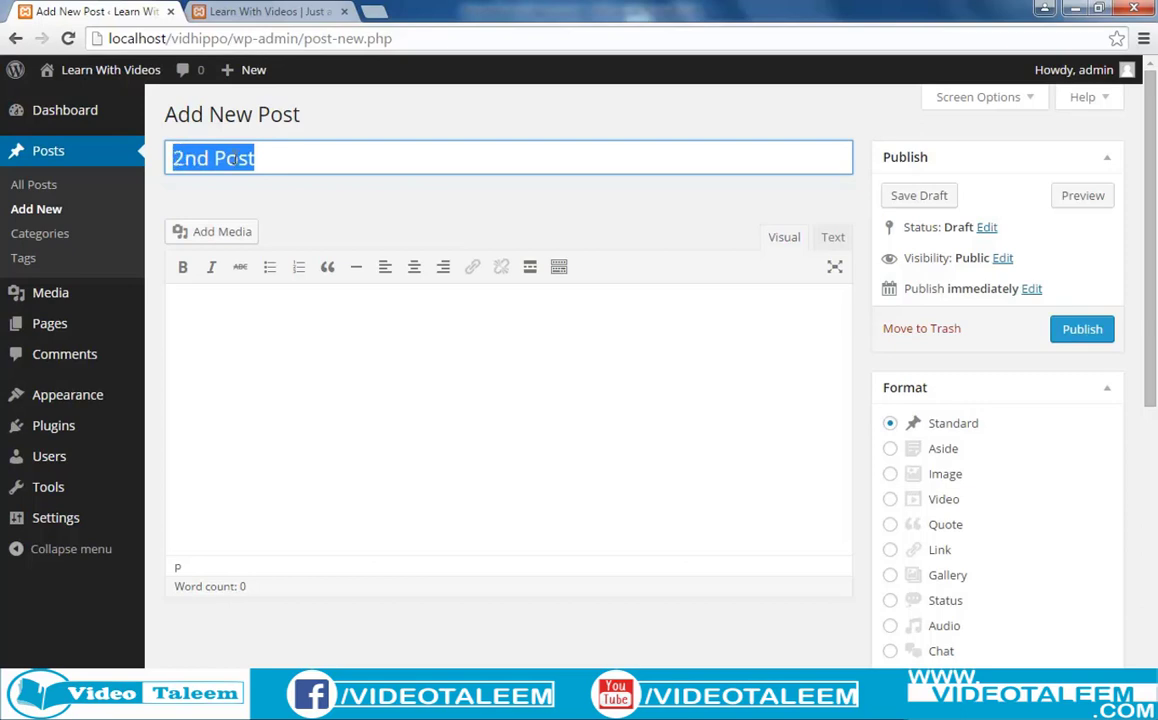
pyautogui.moveTo(271, 160); pyautogui.dragTo(170, 160)
pyautogui.write('Free ')
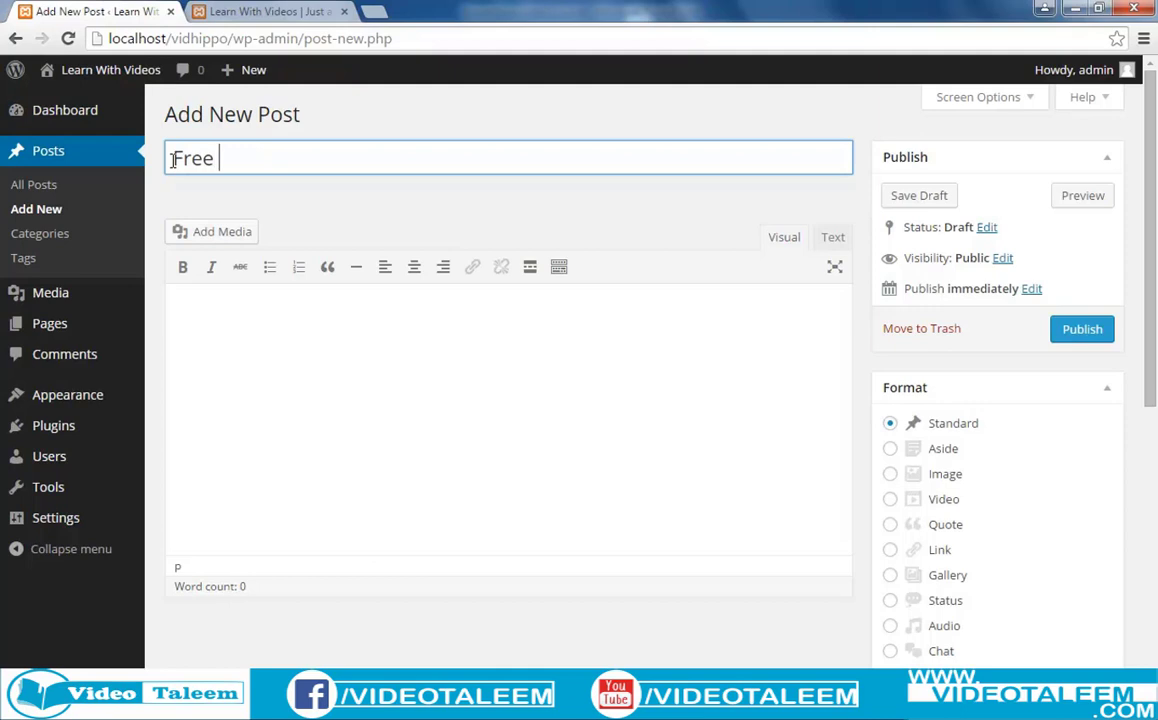
pyautogui.write('Video Sonh')
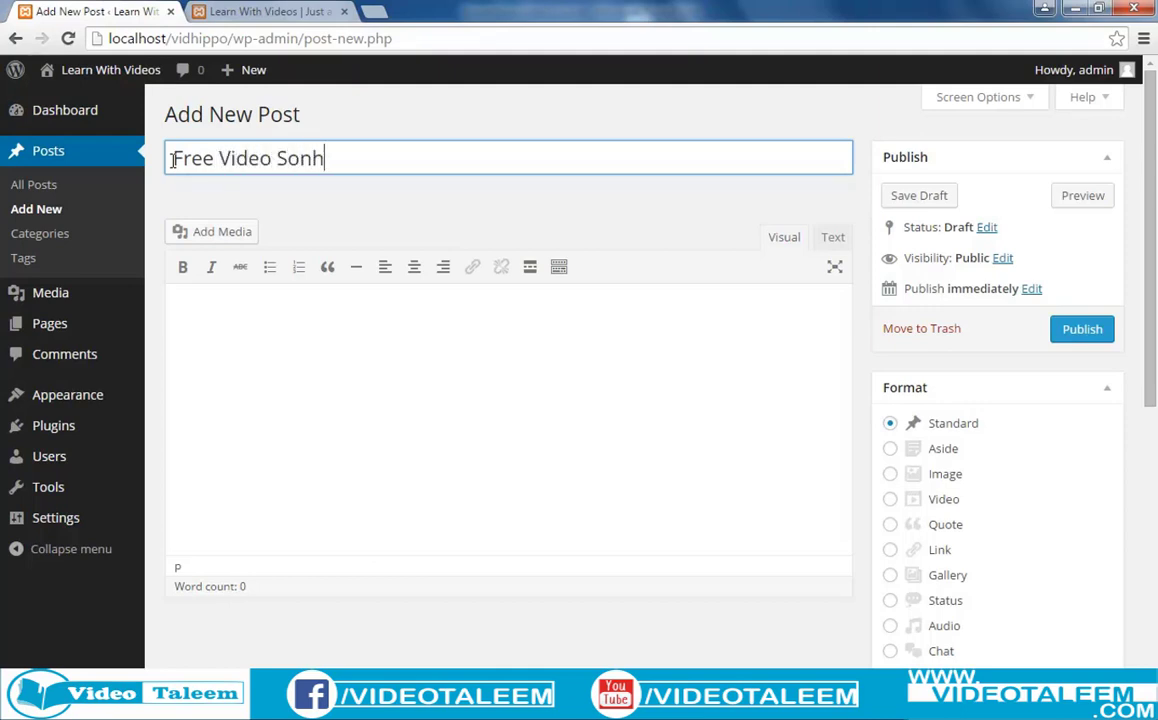
pyautogui.press('BackSpace')
pyautogui.write('gs')
pyautogui.click(305, 406)
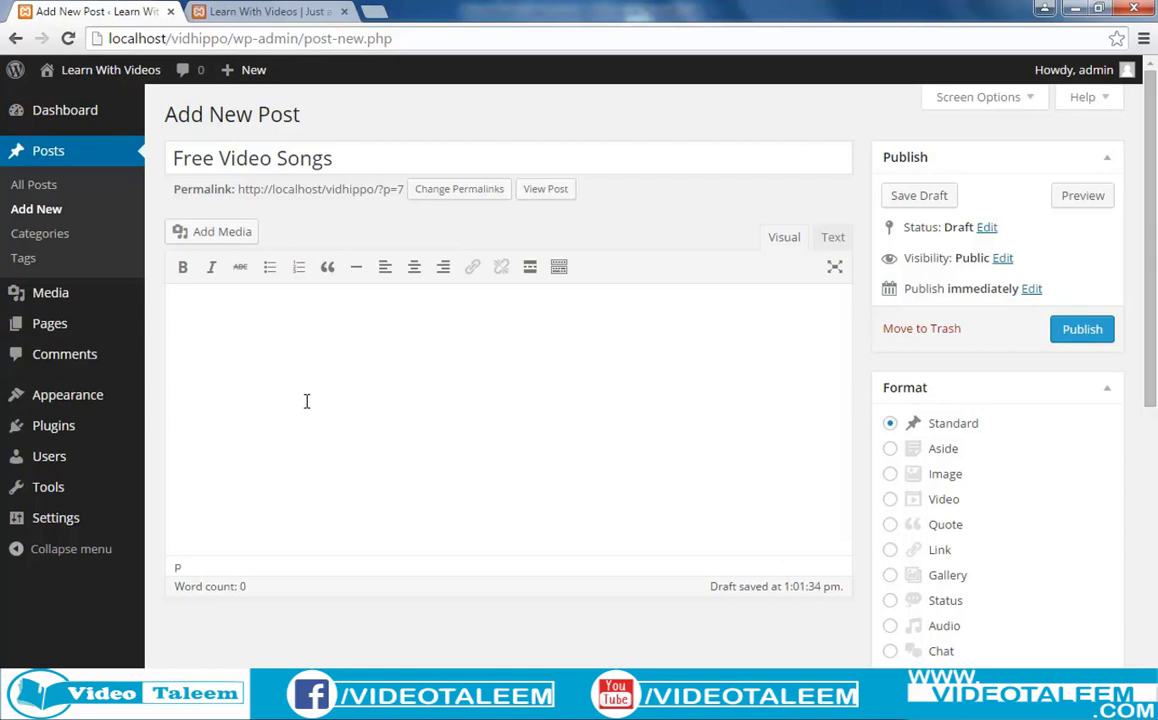
# Type 'free hd video songs watch online' in the body and make the line bold and italic.
pyautogui.write('ree hd video s')
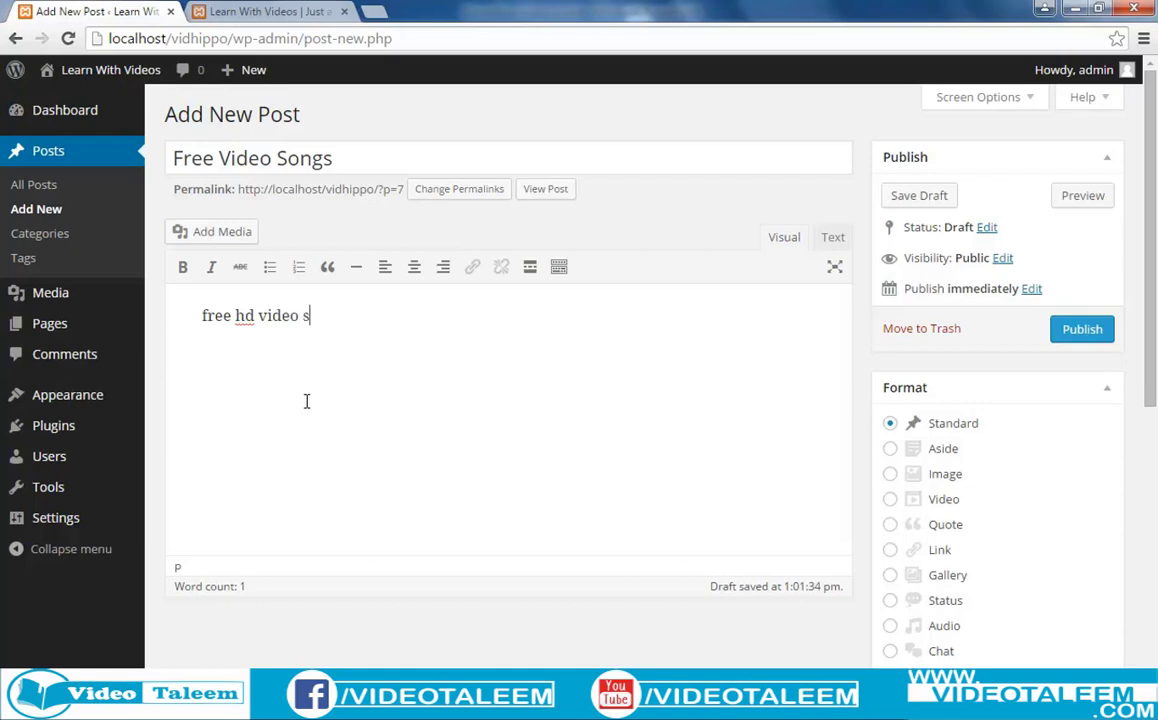
pyautogui.write('ongs watch')
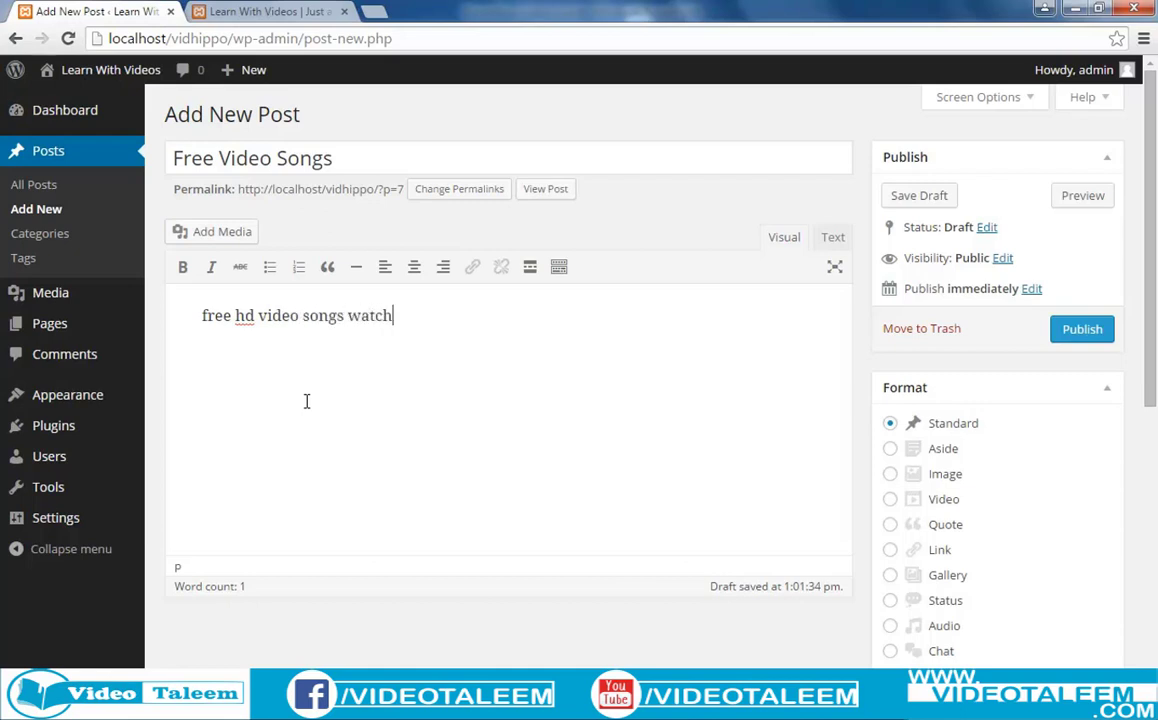
pyautogui.write(' online')
pyautogui.moveTo(445, 317); pyautogui.dragTo(210, 328)
pyautogui.click(312, 341)
pyautogui.moveTo(468, 315); pyautogui.dragTo(195, 325)
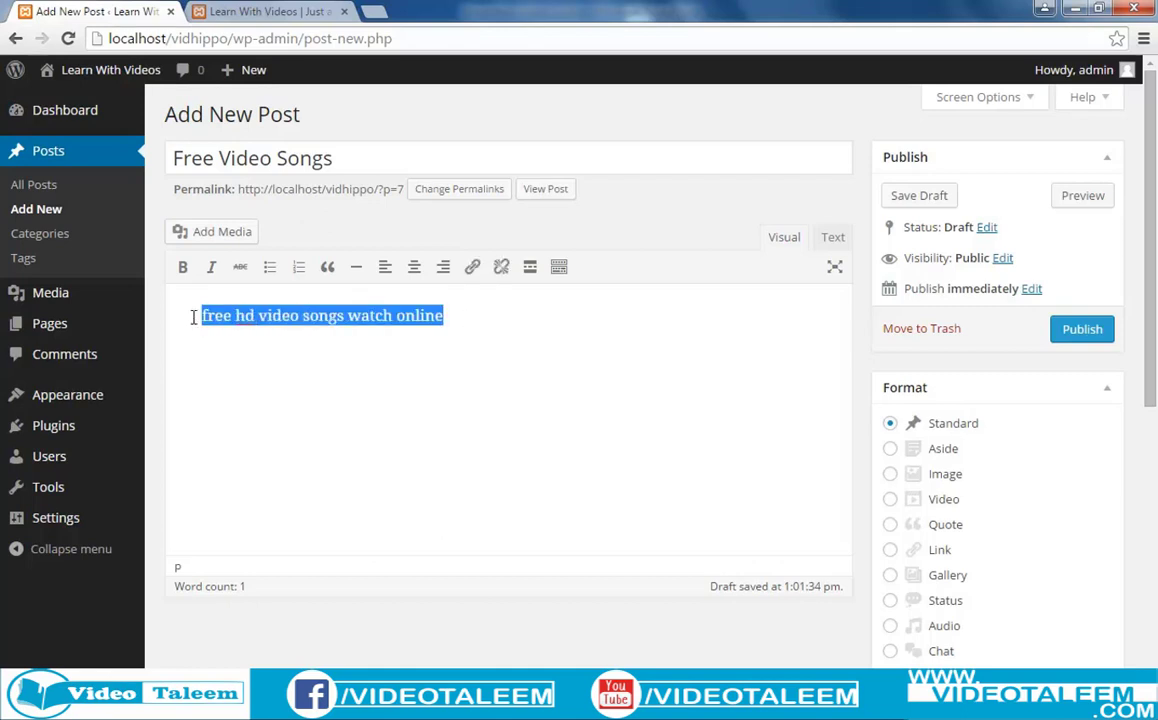
pyautogui.click(183, 267)
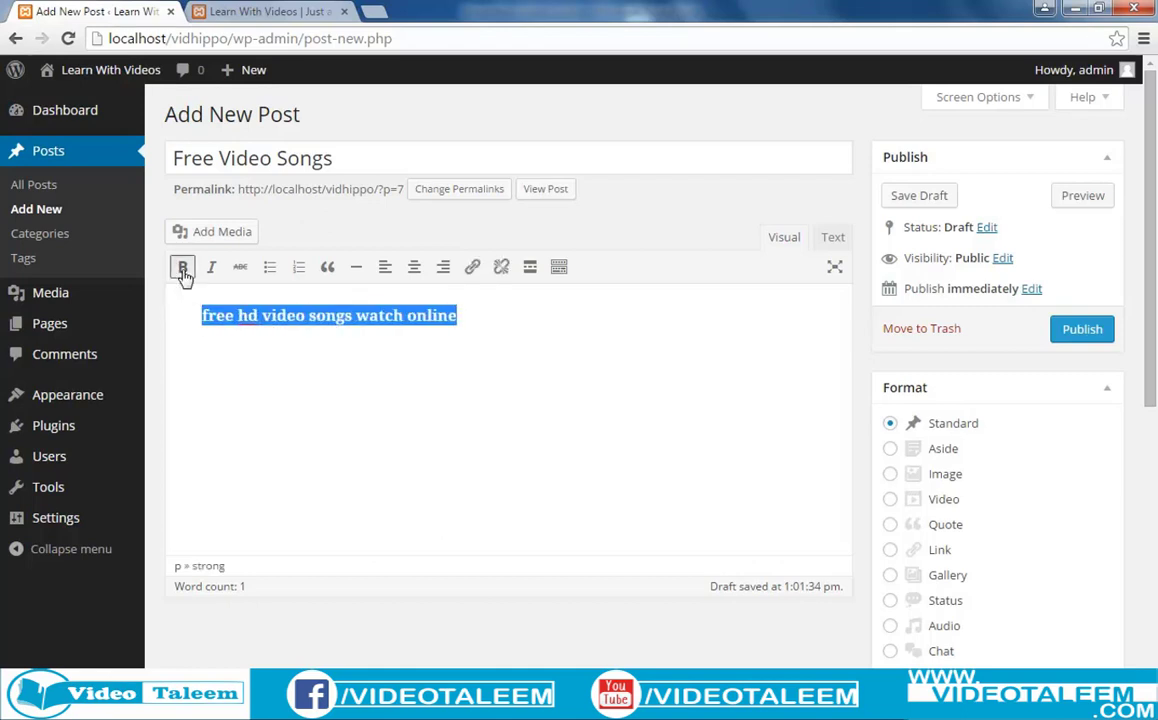
pyautogui.click(276, 318)
pyautogui.moveTo(457, 316); pyautogui.dragTo(163, 318)
pyautogui.click(211, 268)
pyautogui.click(293, 379)
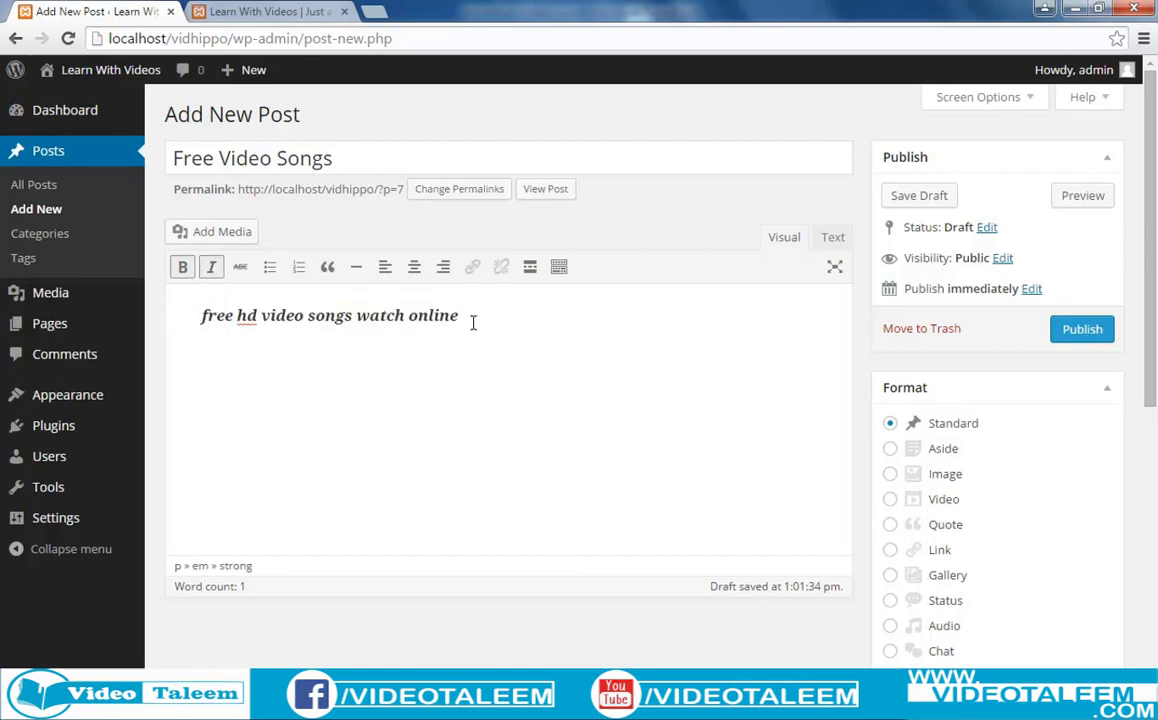
# Strike through the word 'online', then remove the strikethrough again.
pyautogui.moveTo(473, 320); pyautogui.dragTo(160, 323)
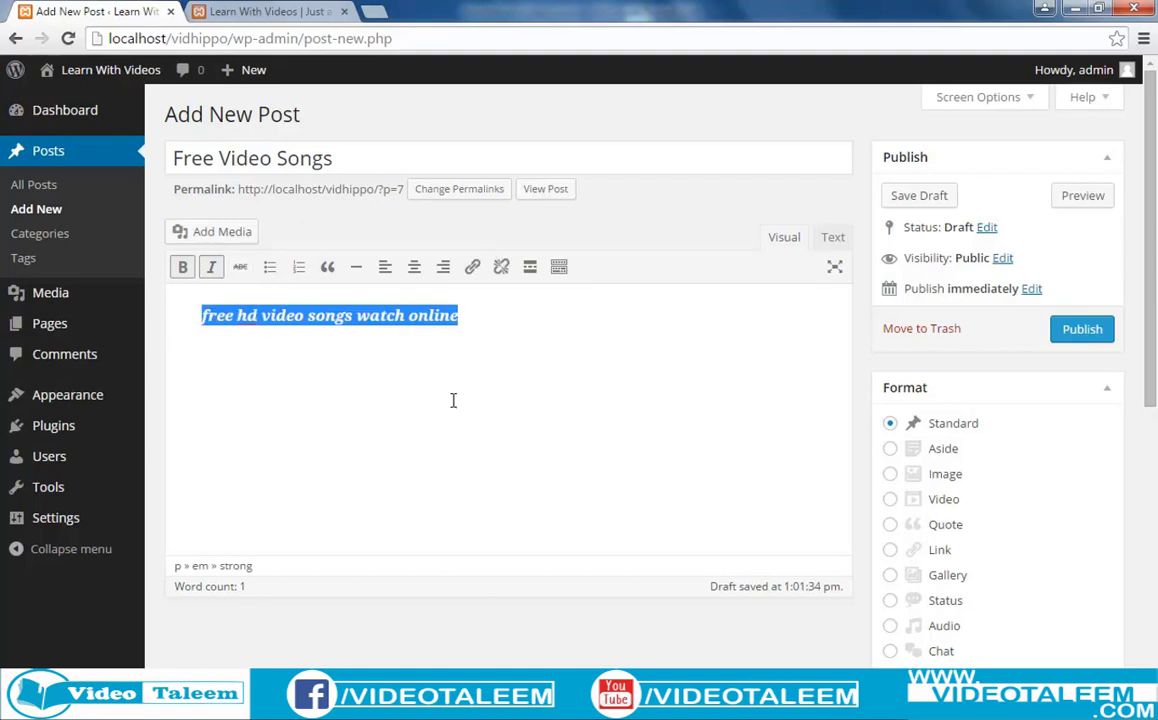
pyautogui.click(462, 319)
pyautogui.moveTo(409, 318); pyautogui.dragTo(462, 318)
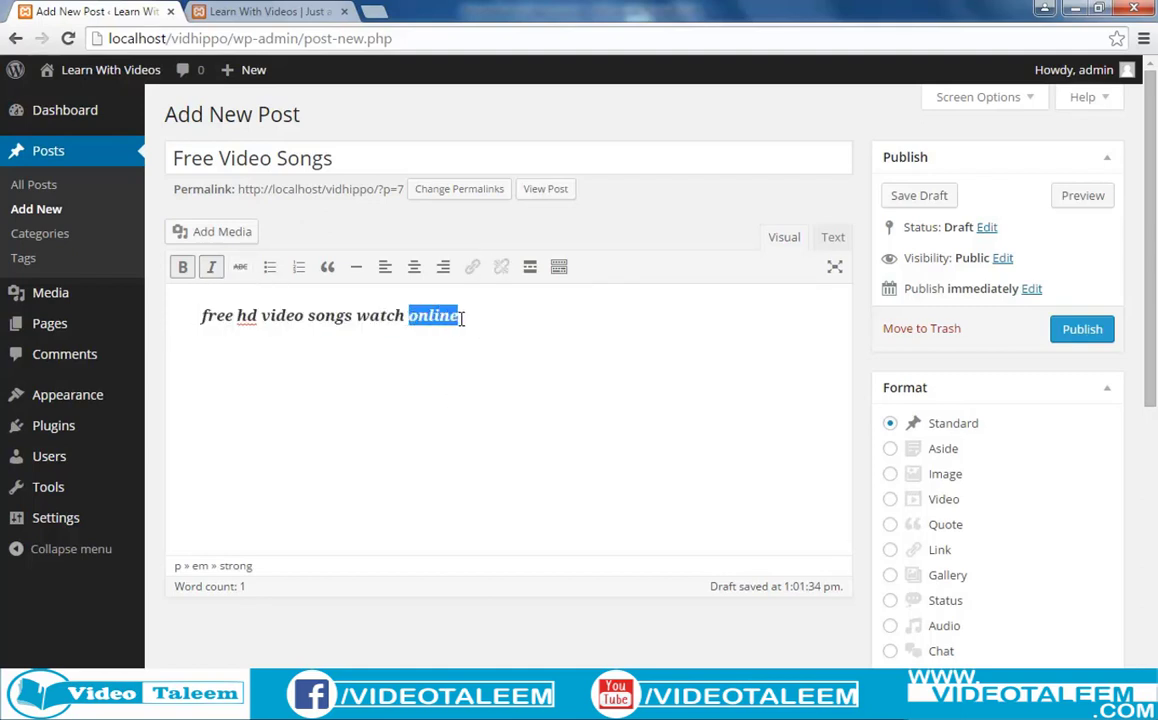
pyautogui.click(243, 278)
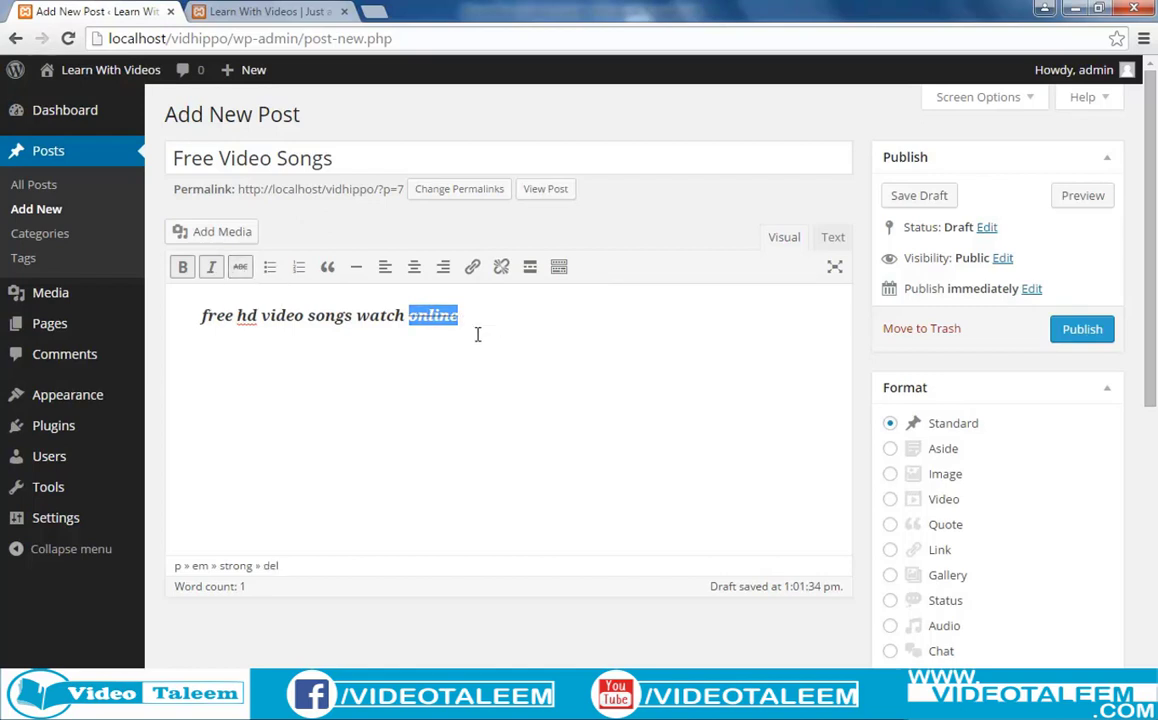
pyautogui.click(445, 326)
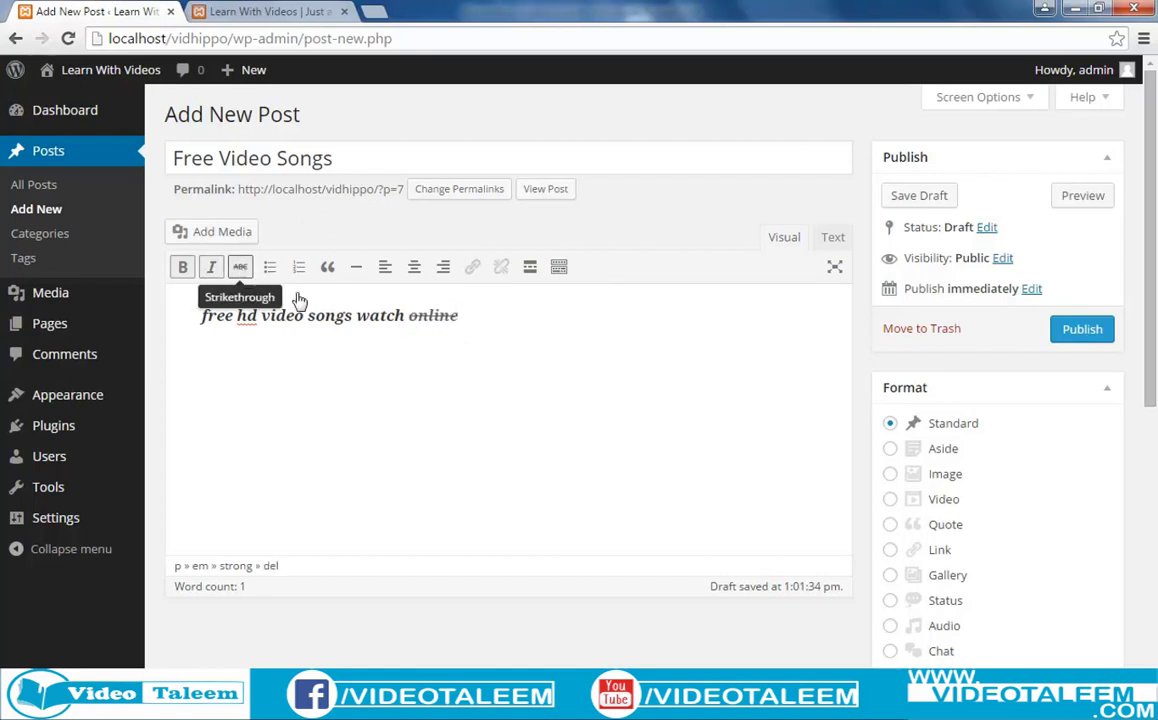
pyautogui.moveTo(460, 318); pyautogui.dragTo(408, 327)
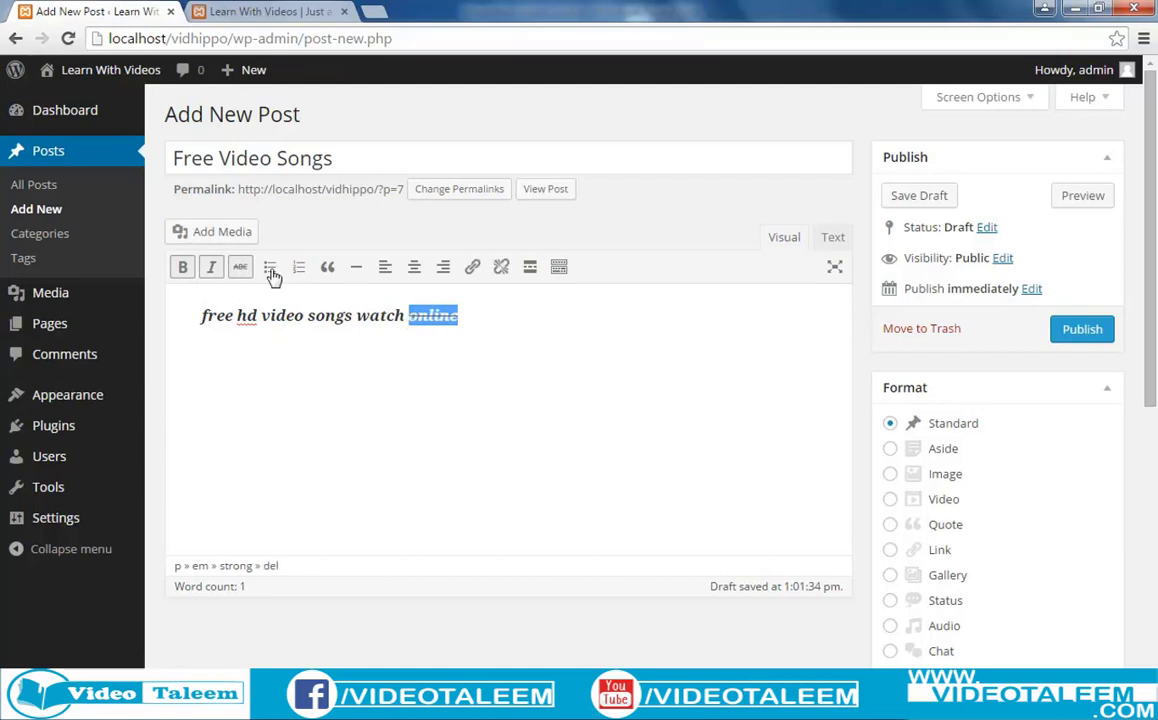
pyautogui.click(240, 270)
pyautogui.click(525, 354)
# Remove italic and bold from the whole opening line.
pyautogui.moveTo(466, 316); pyautogui.dragTo(191, 318)
pyautogui.click(212, 270)
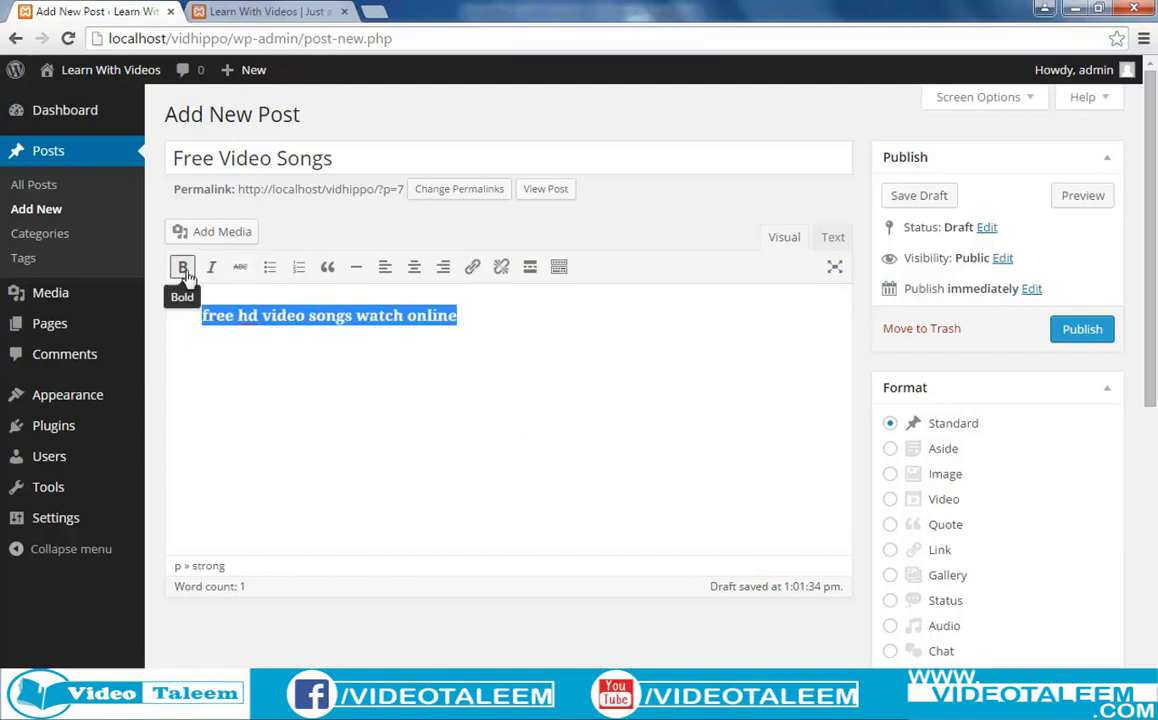
pyautogui.click(182, 267)
pyautogui.click(425, 381)
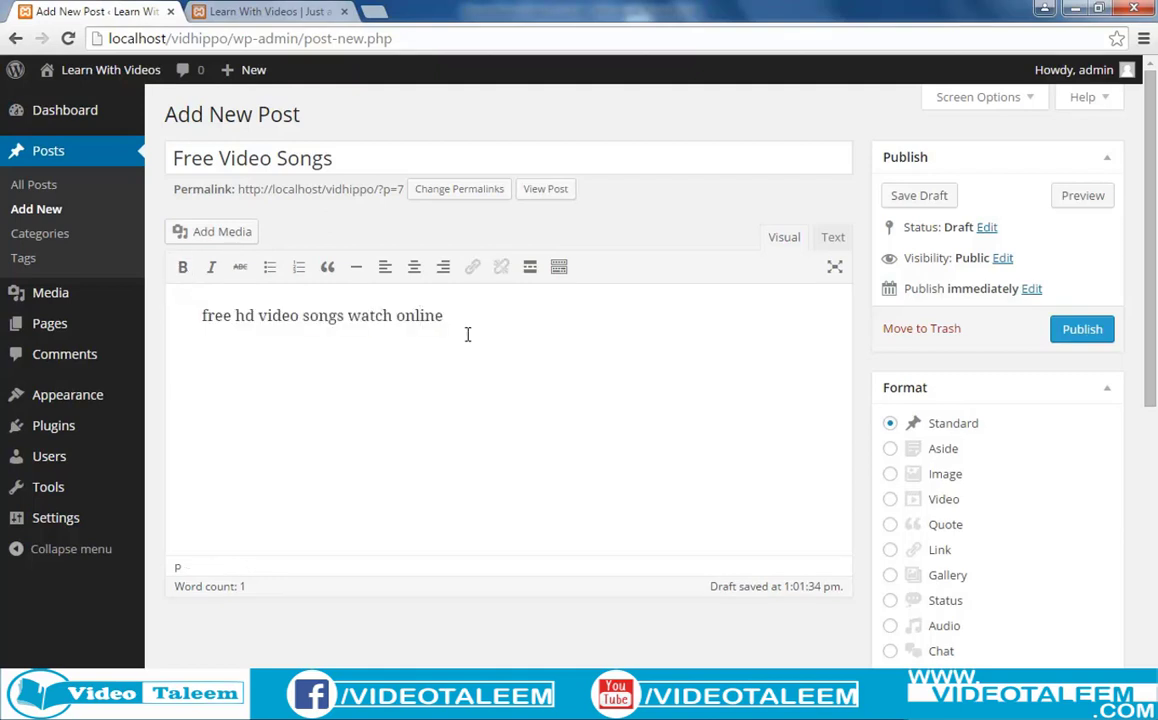
# Add a bulleted list below the opening line: pakistani songs, urdu songs, punjabi songs.
pyautogui.press('Return')
pyautogui.click(272, 270)
pyautogui.write('pakistani')
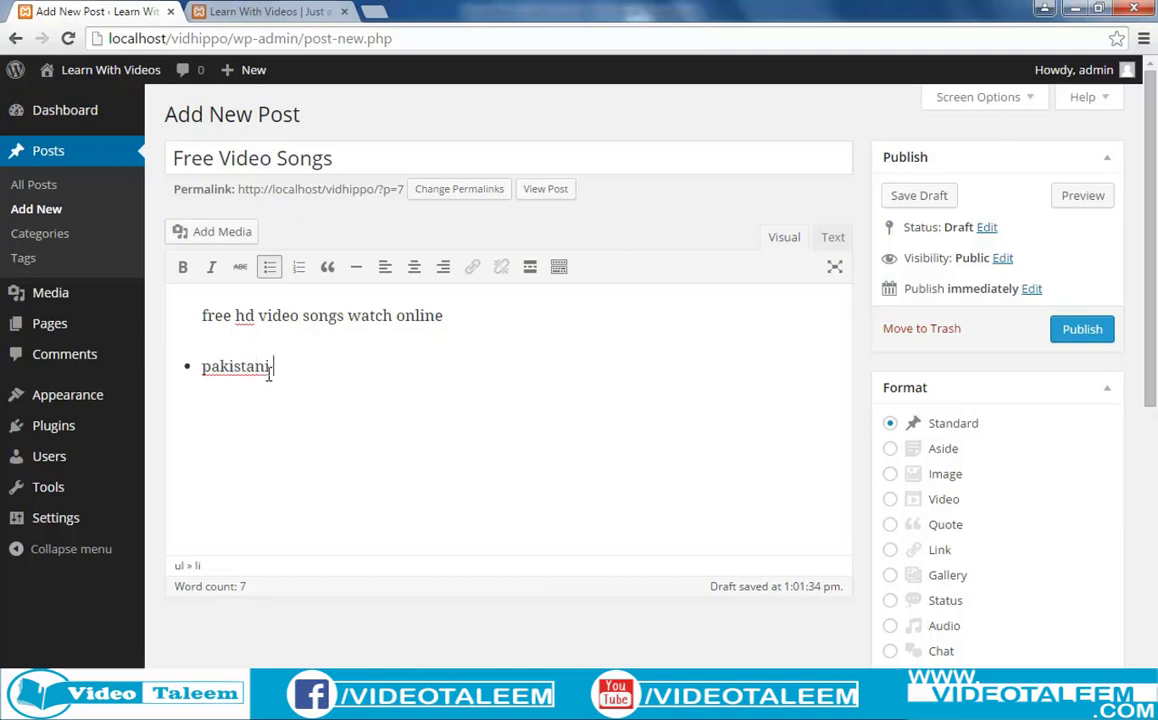
pyautogui.write(' songs')
pyautogui.press('Return')
pyautogui.write('urdu sonh')
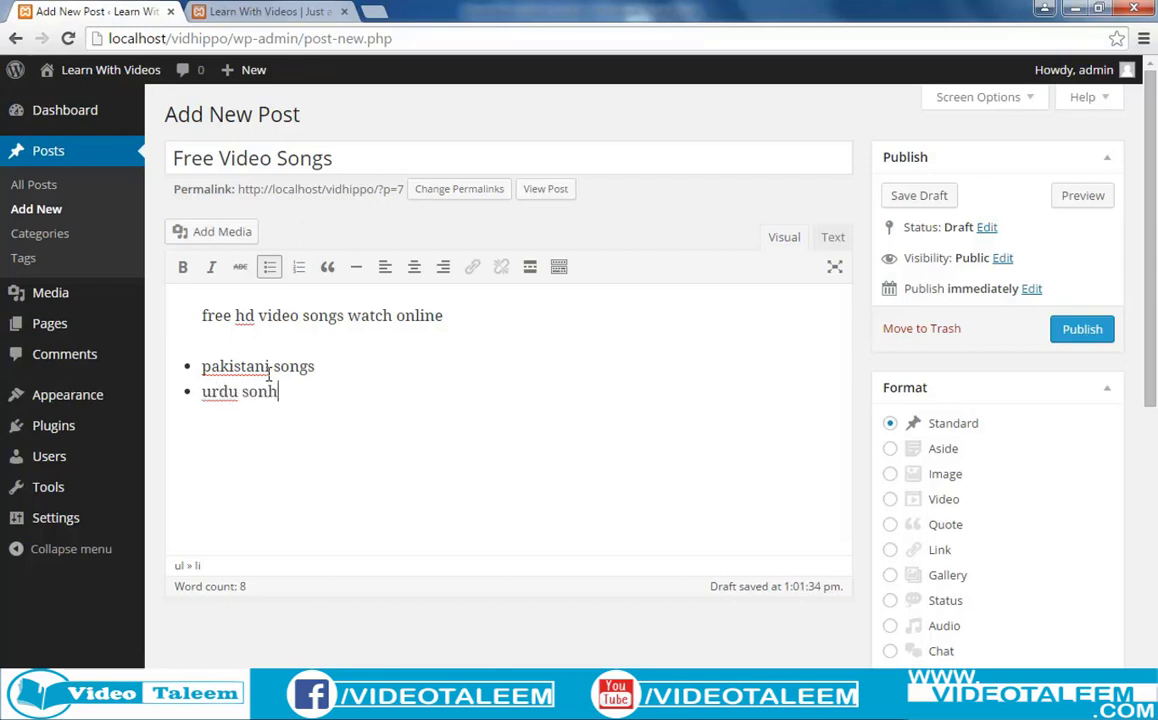
pyautogui.press('BackSpace')
pyautogui.write('gsunj')
pyautogui.write('abi songs')
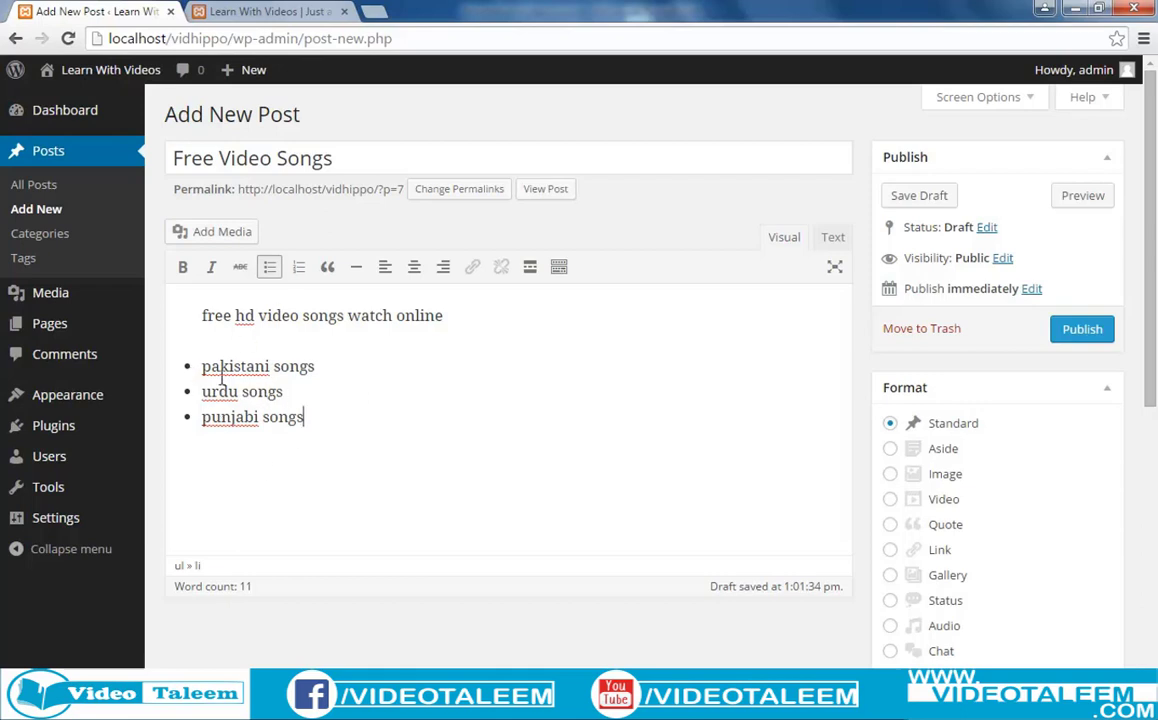
# Convert the three items to a numbered list, then remove the numbering entirely.
pyautogui.moveTo(306, 418); pyautogui.dragTo(198, 362)
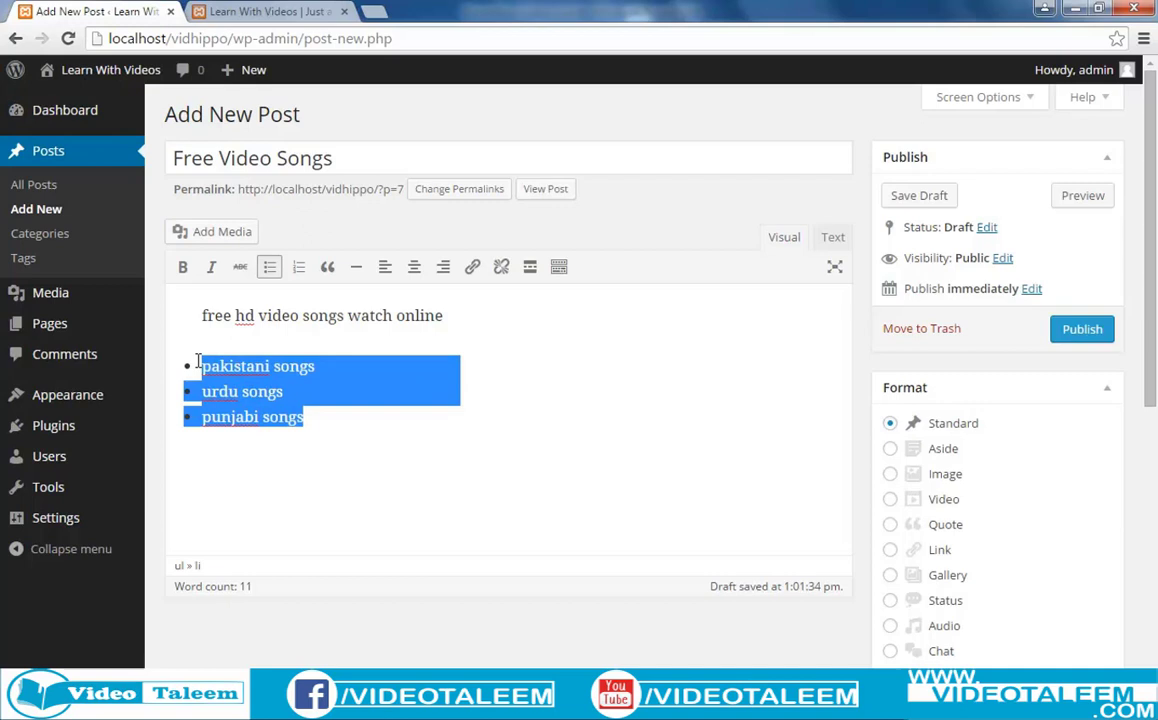
pyautogui.click(296, 270)
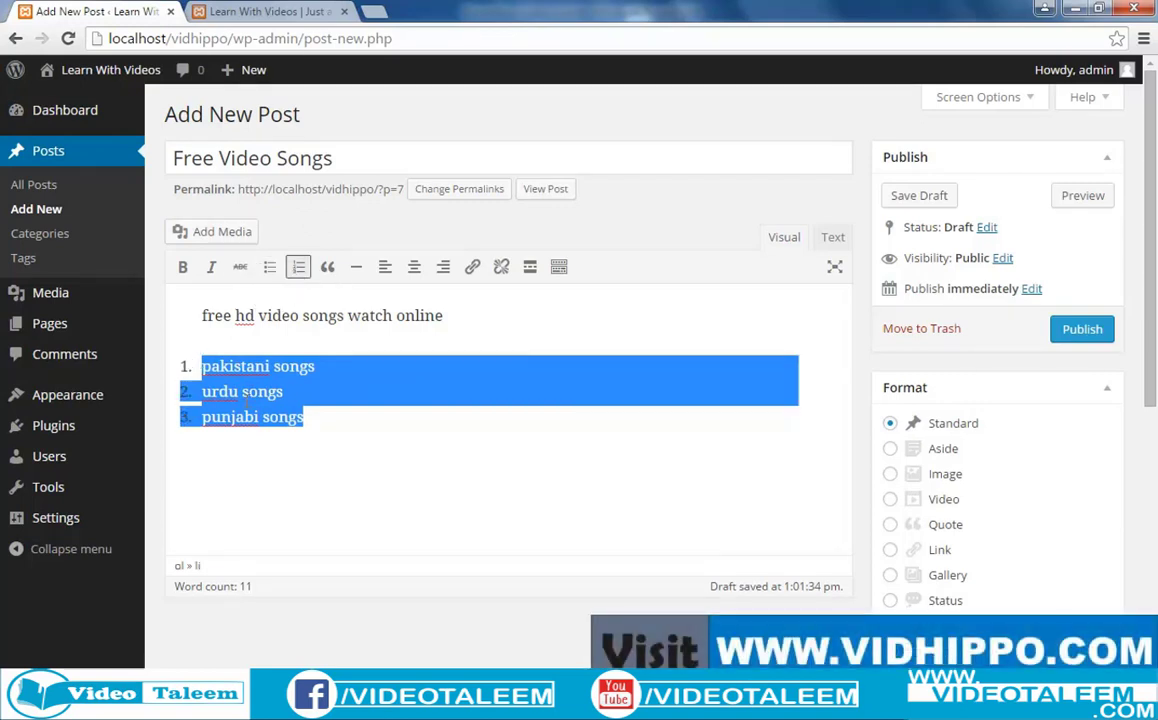
pyautogui.click(190, 418)
pyautogui.moveTo(341, 424); pyautogui.dragTo(185, 356)
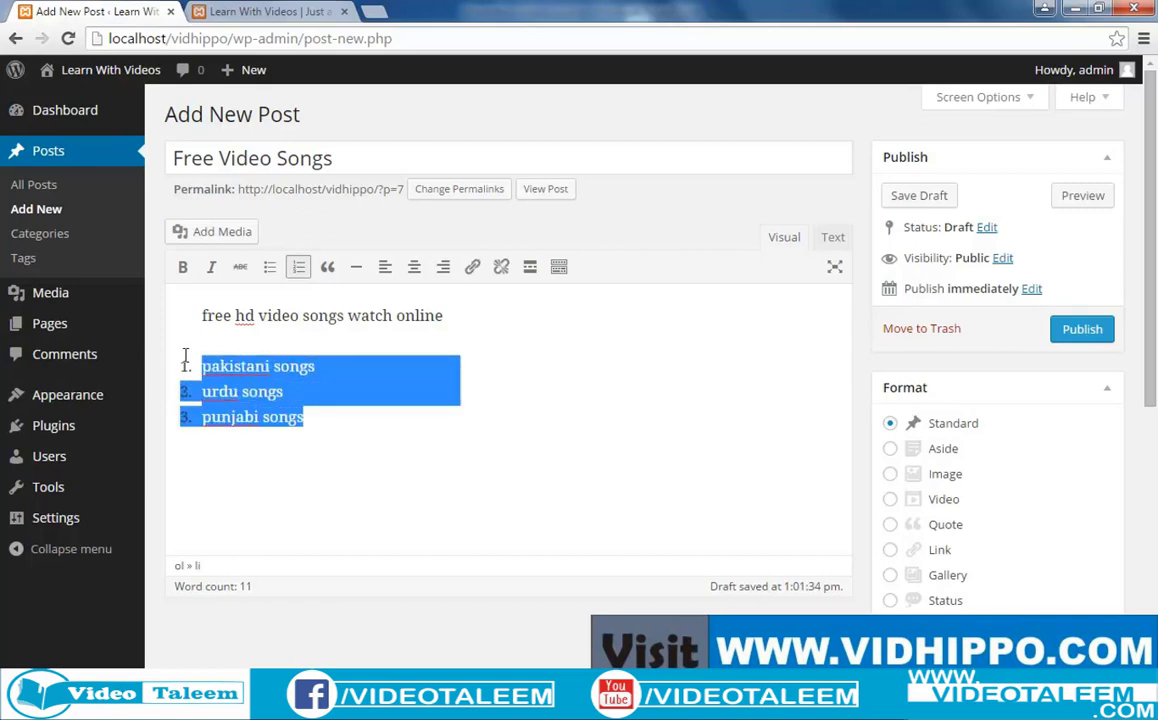
pyautogui.click(298, 268)
pyautogui.click(354, 514)
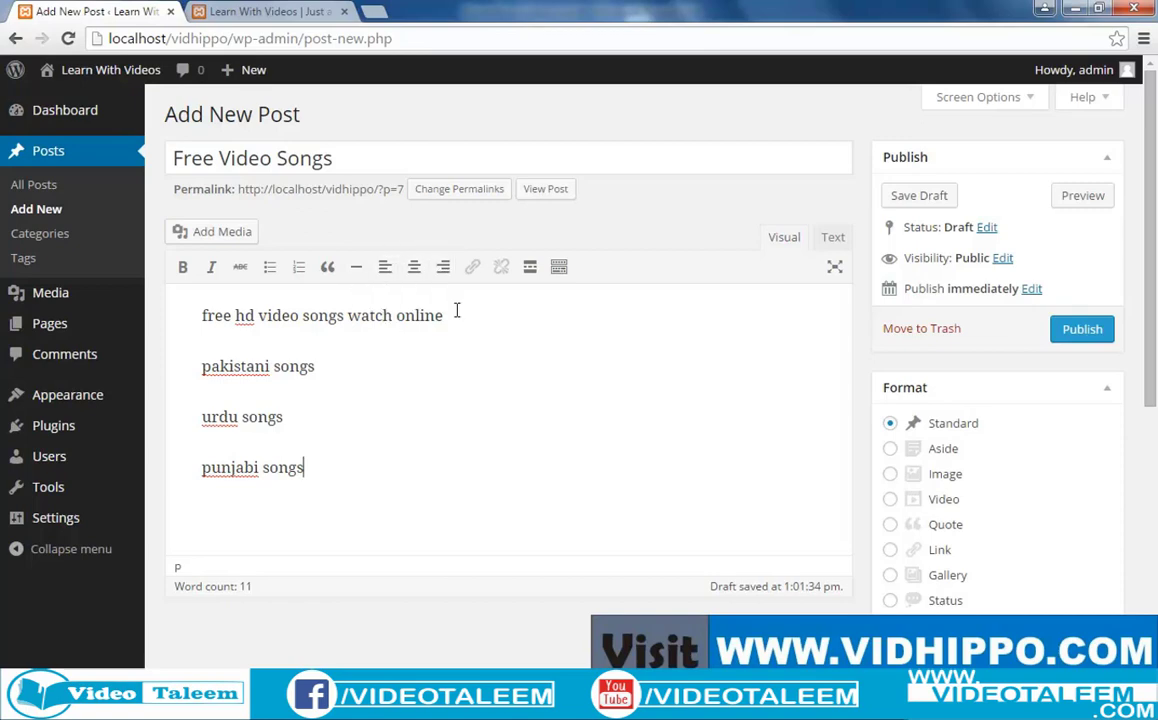
pyautogui.moveTo(455, 315); pyautogui.dragTo(198, 318)
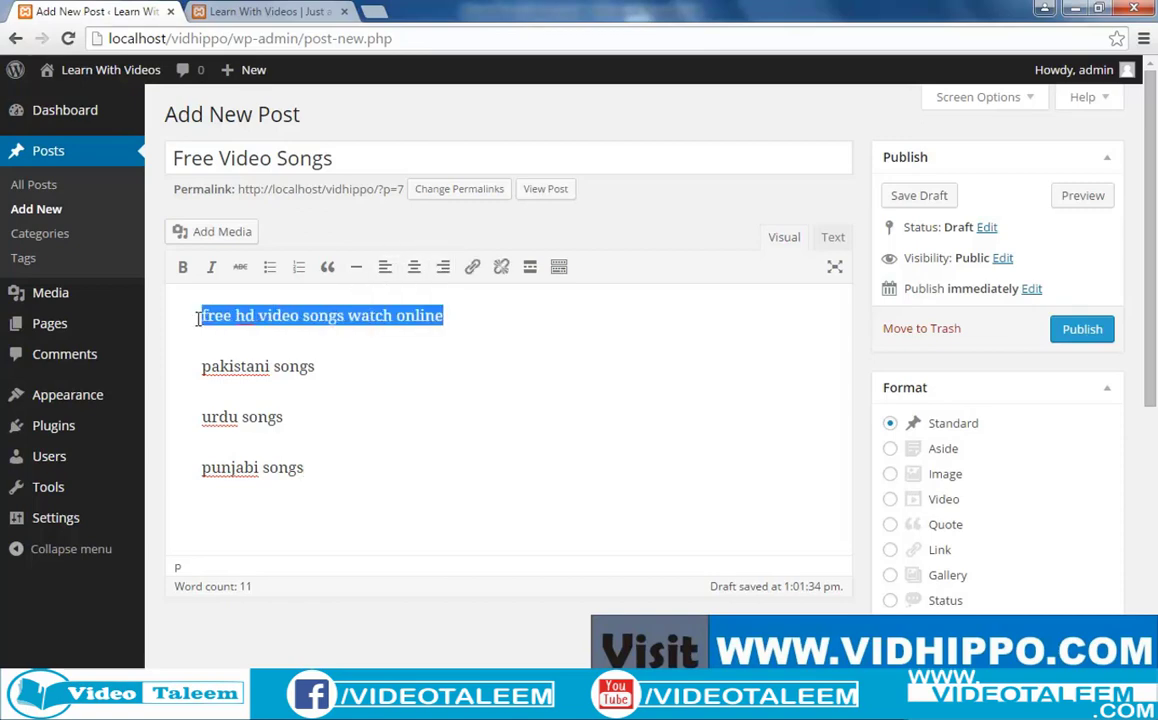
pyautogui.click(413, 267)
pyautogui.click(499, 340)
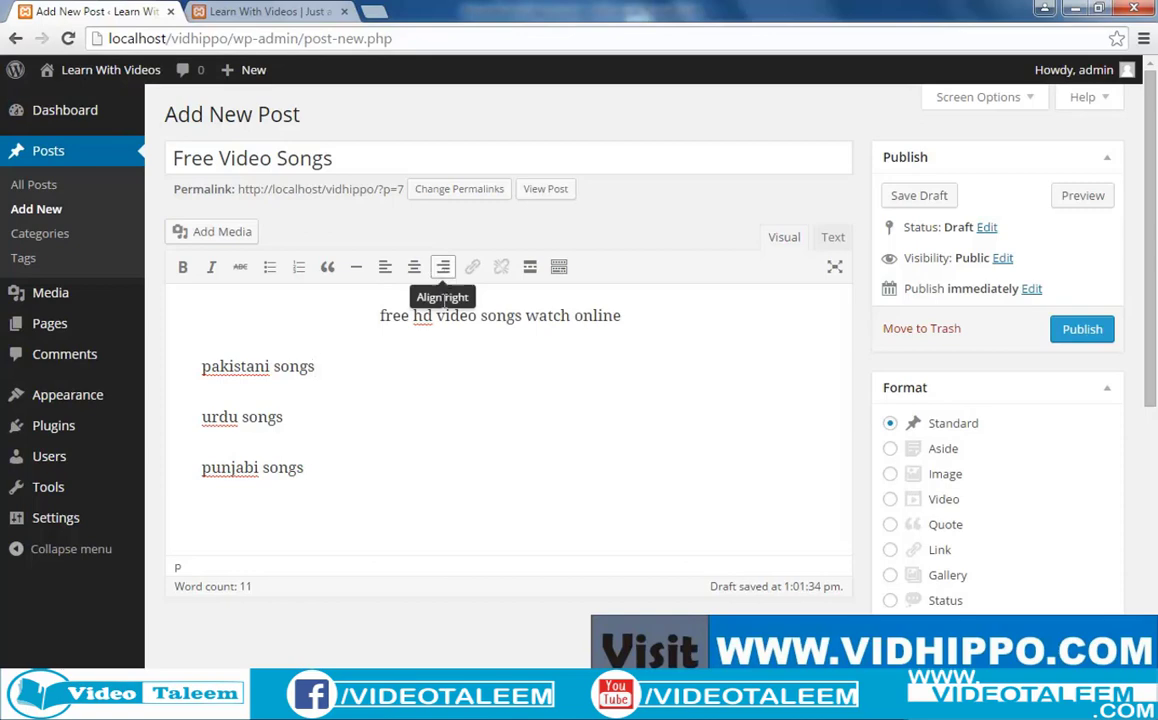
pyautogui.moveTo(379, 315); pyautogui.dragTo(621, 316)
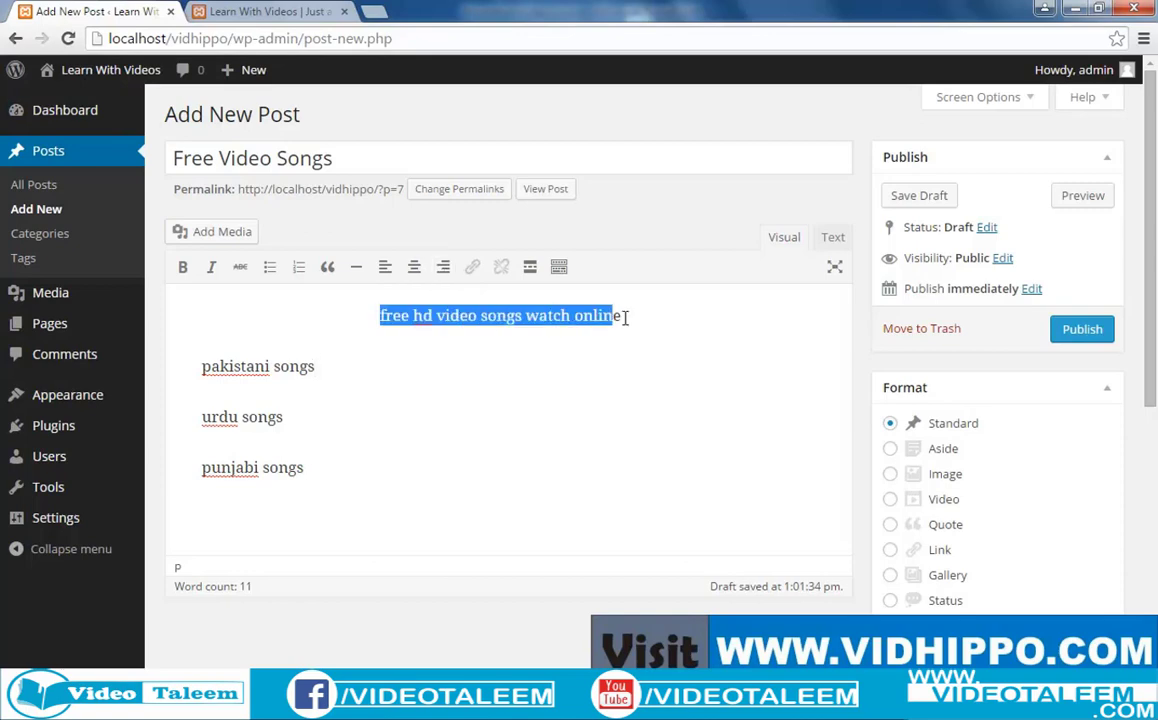
pyautogui.click(443, 267)
pyautogui.click(548, 325)
pyautogui.moveTo(548, 325); pyautogui.dragTo(786, 323)
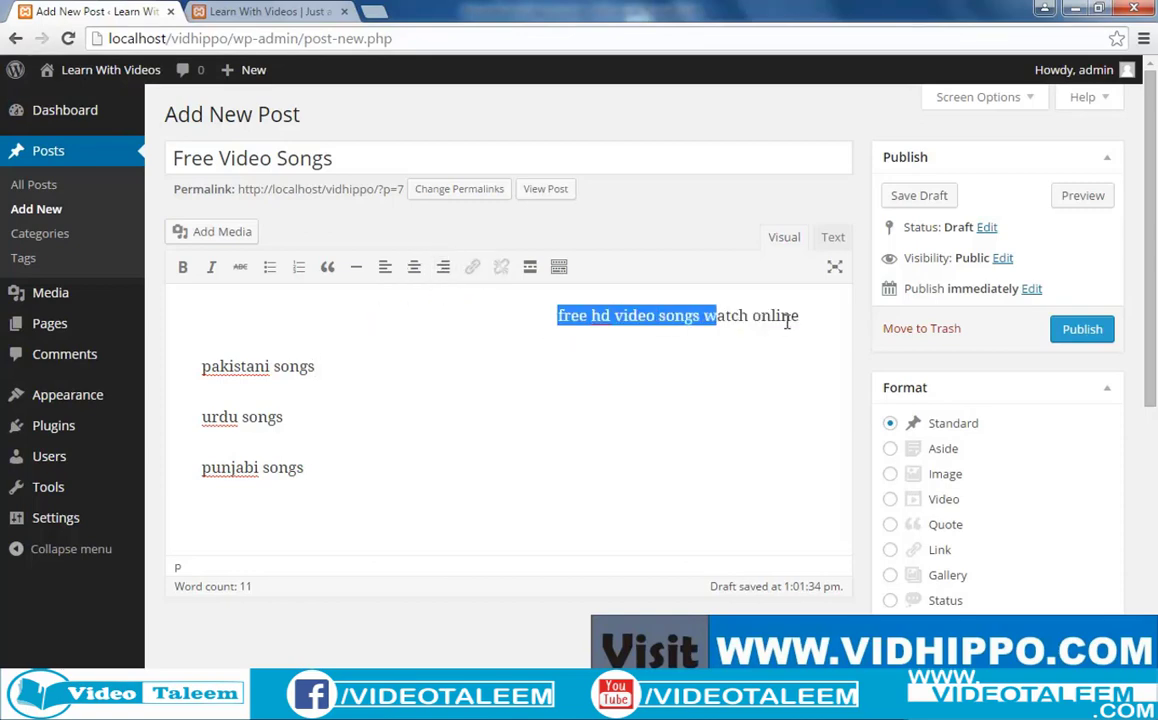
pyautogui.click(414, 267)
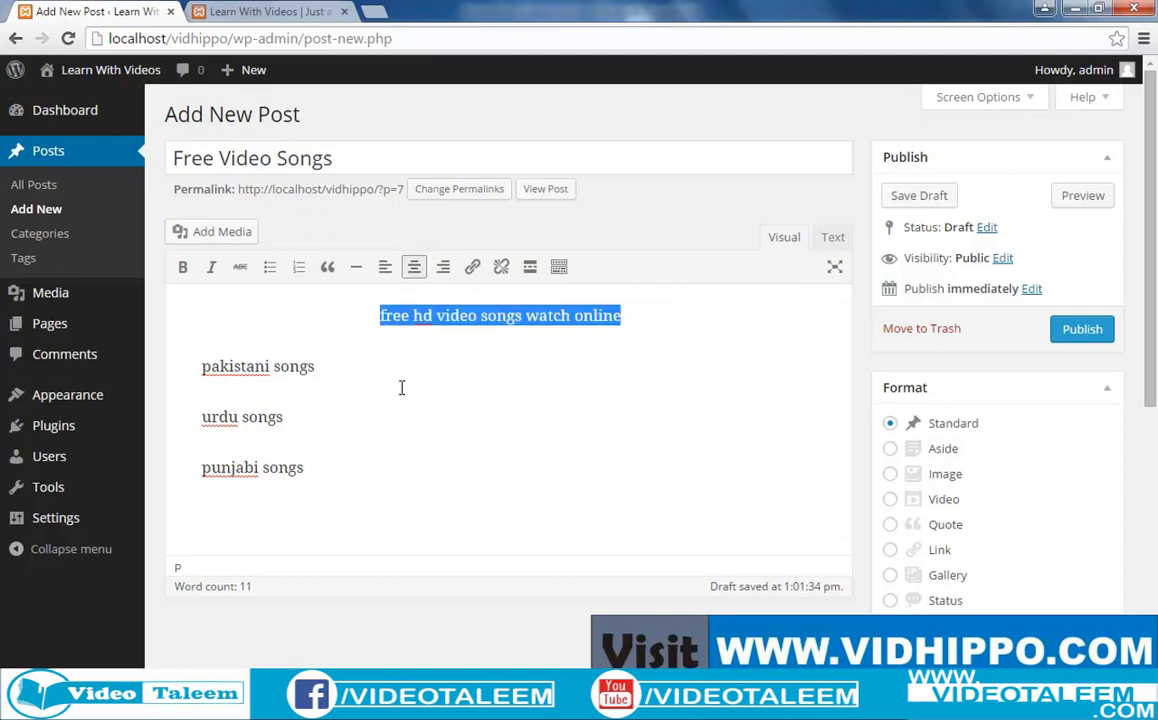
pyautogui.click(390, 290)
pyautogui.moveTo(379, 316); pyautogui.dragTo(649, 325)
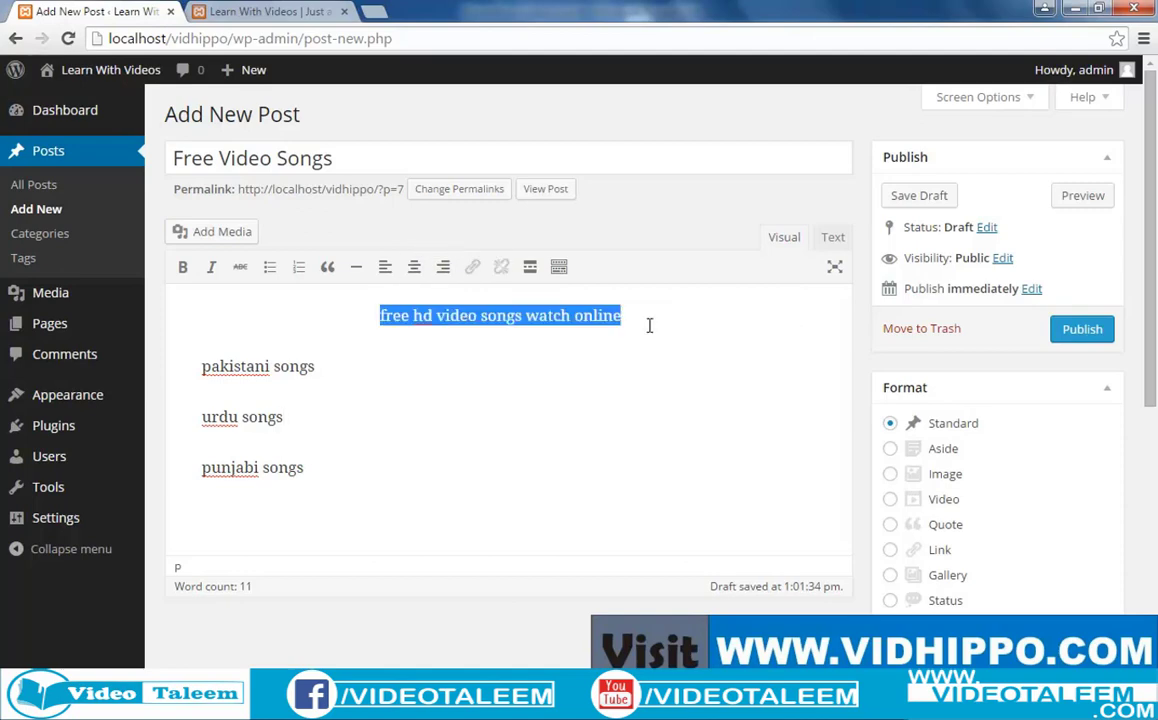
pyautogui.click(386, 268)
pyautogui.click(381, 417)
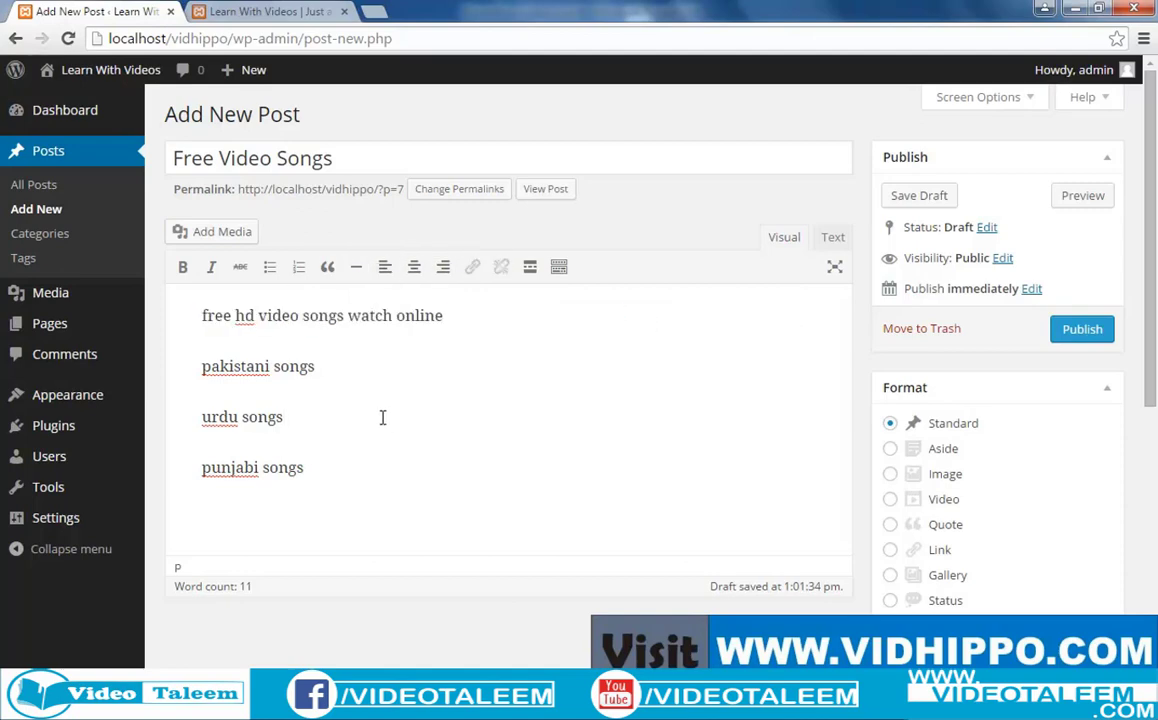
pyautogui.click(318, 472)
pyautogui.press('Return')
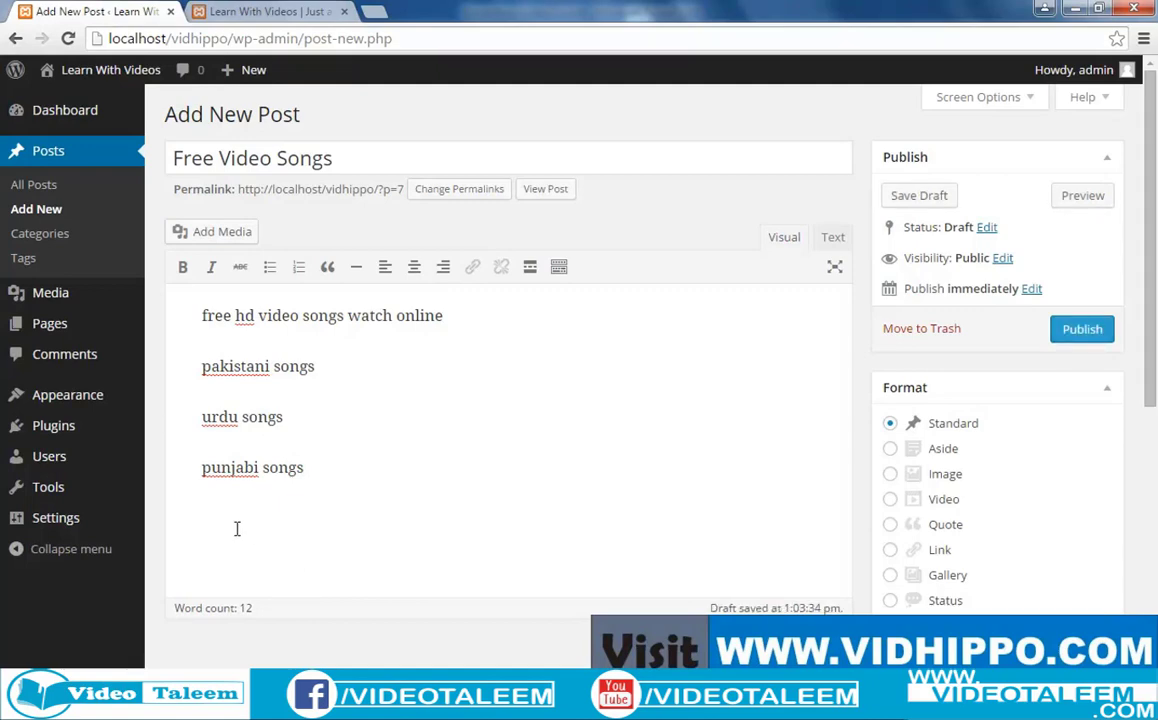
pyautogui.write('cli')
pyautogui.press('BackSpace')
pyautogui.press('BackSpace')
pyautogui.press('BackSpace')
pyautogui.press('BackSpace')
pyautogui.write('click here')
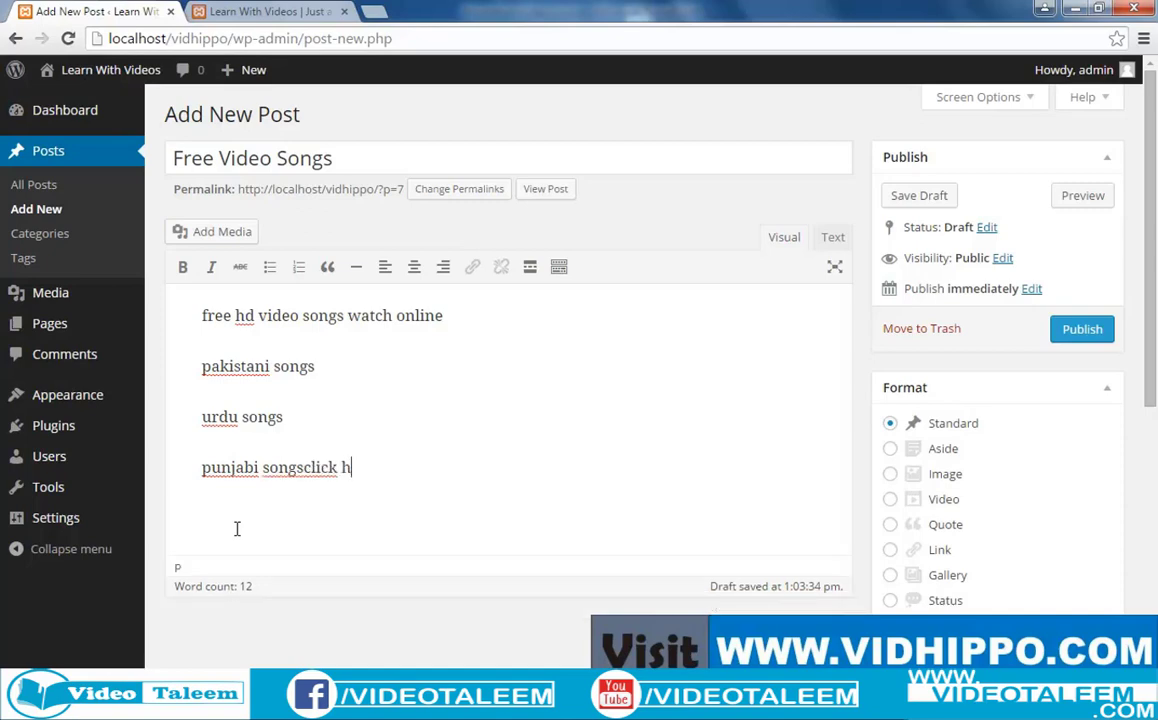
pyautogui.press('BackSpace')
pyautogui.press('BackSpace')
pyautogui.press('BackSpace')
pyautogui.press('BackSpace')
pyautogui.press('BackSpace')
pyautogui.press('BackSpace')
pyautogui.press('BackSpace')
pyautogui.press('BackSpace')
pyautogui.press('BackSpace')
pyautogui.press('BackSpace')
pyautogui.press('Return')
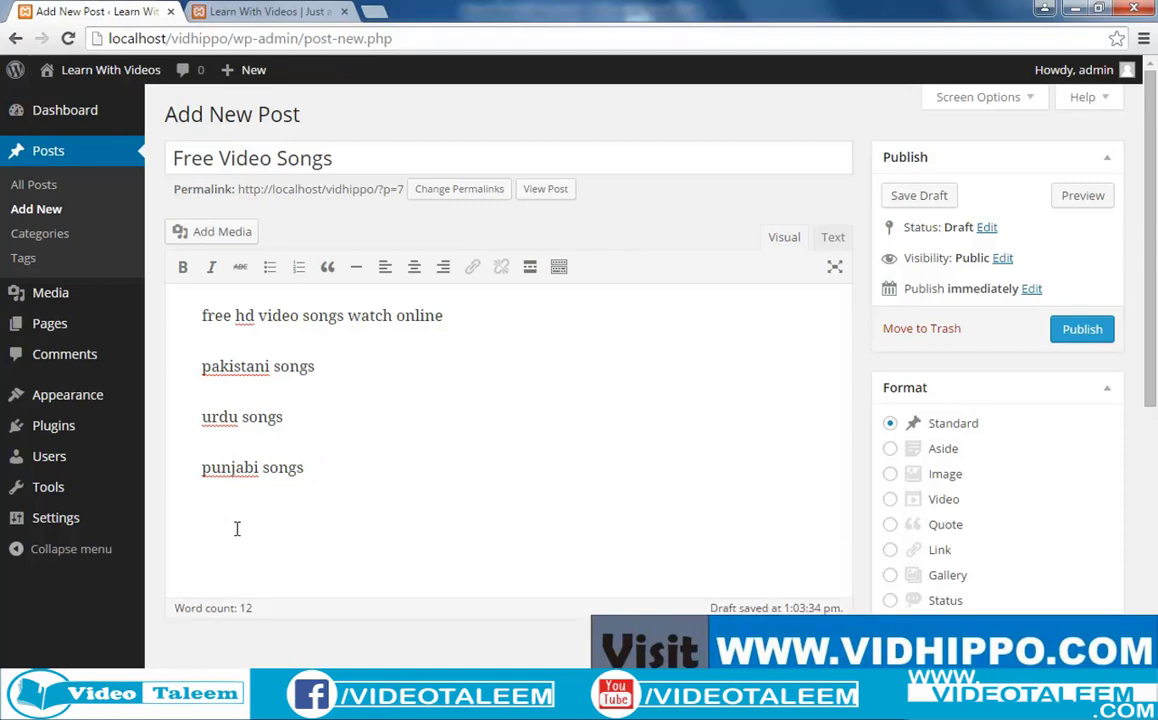
# Turn the three song lines into a numbered list and start a plain paragraph below it.
pyautogui.moveTo(352, 470); pyautogui.dragTo(189, 372)
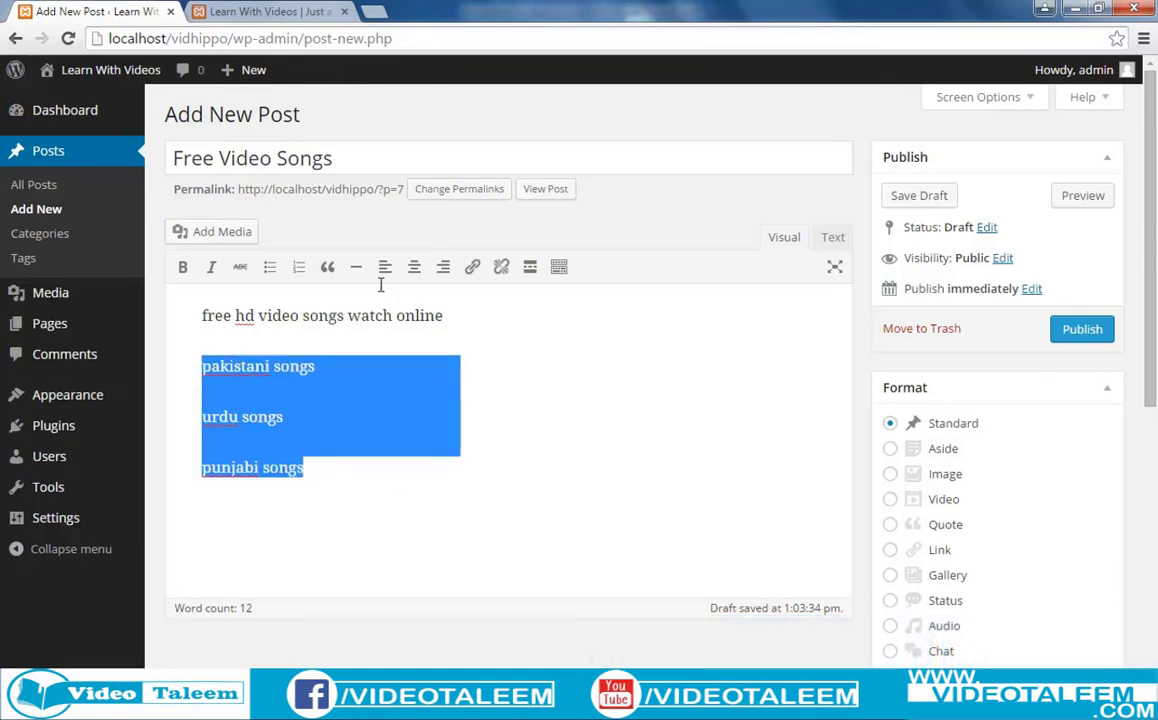
pyautogui.click(298, 266)
pyautogui.click(338, 433)
pyautogui.press('Return')
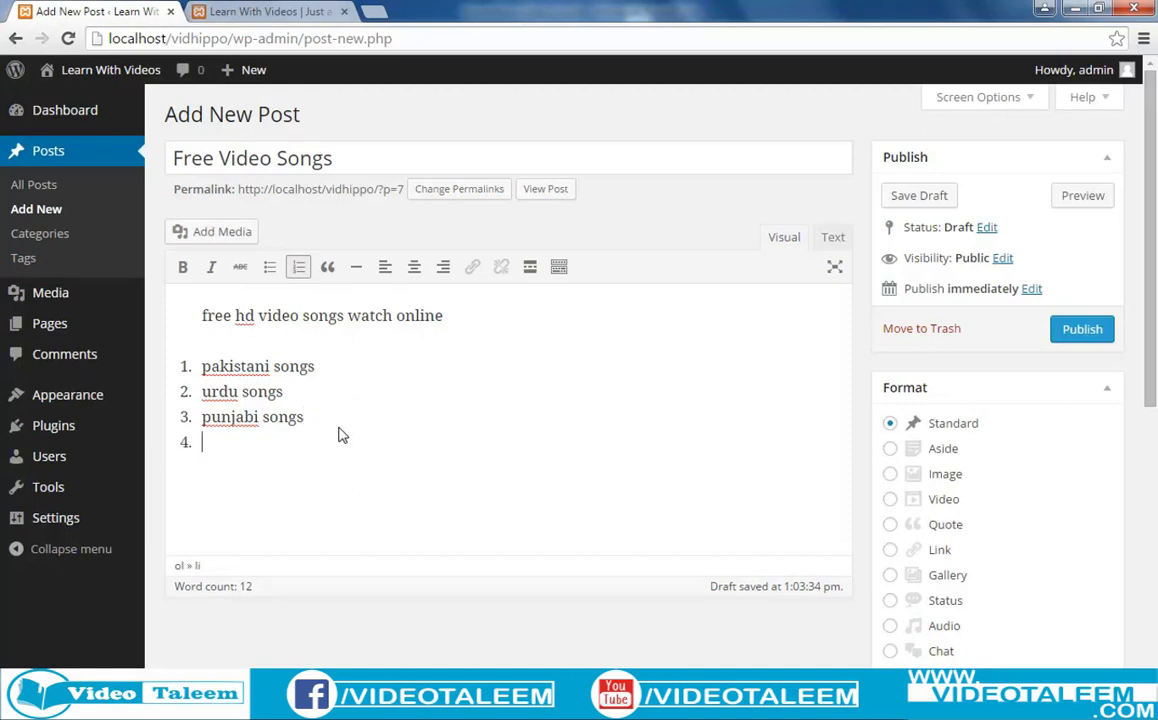
pyautogui.press('Return')
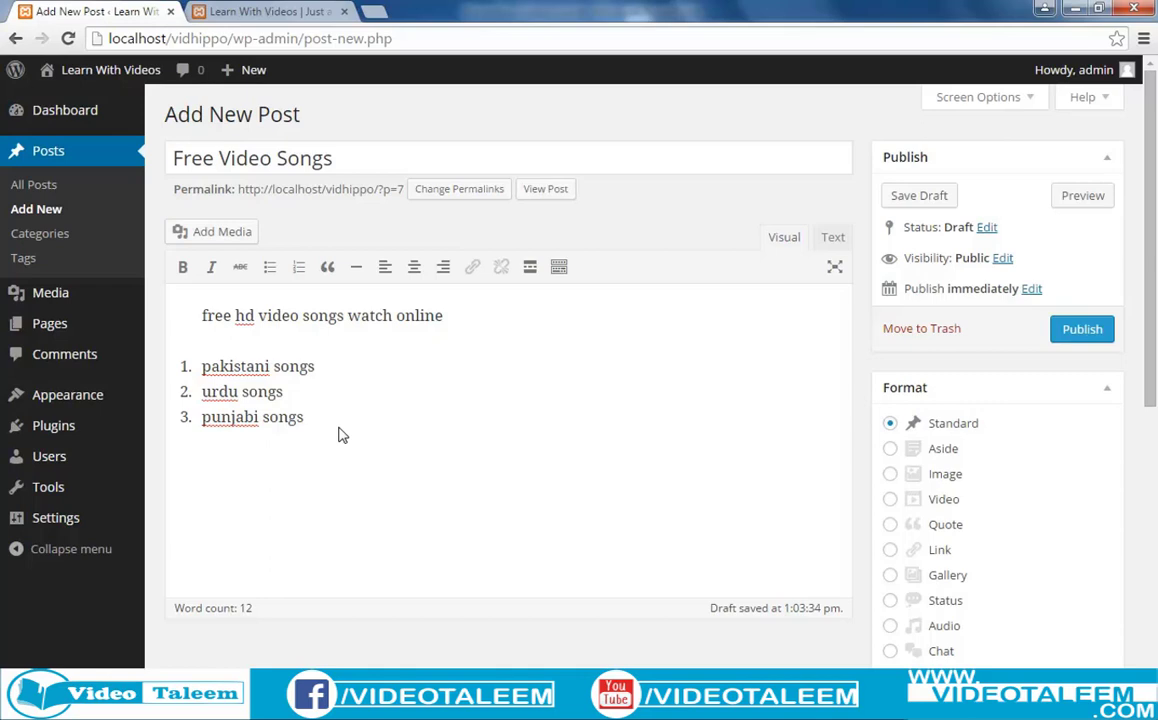
# Add a centered 'Click Here' line and select its text.
pyautogui.write('k H')
pyautogui.press('BackSpace')
pyautogui.press('BackSpace')
pyautogui.press('BackSpace')
pyautogui.press('BackSpace')
pyautogui.press('BackSpace')
pyautogui.write('ick Here')
pyautogui.moveTo(284, 486); pyautogui.dragTo(204, 474)
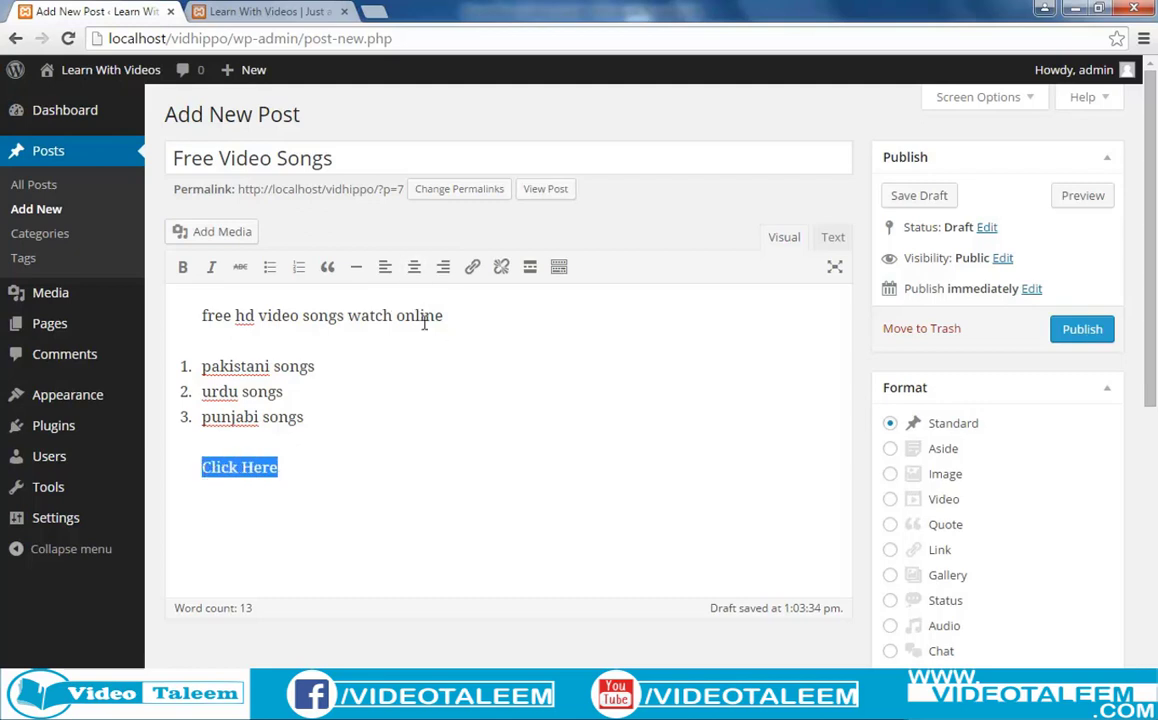
pyautogui.click(414, 267)
pyautogui.moveTo(558, 463); pyautogui.dragTo(459, 470)
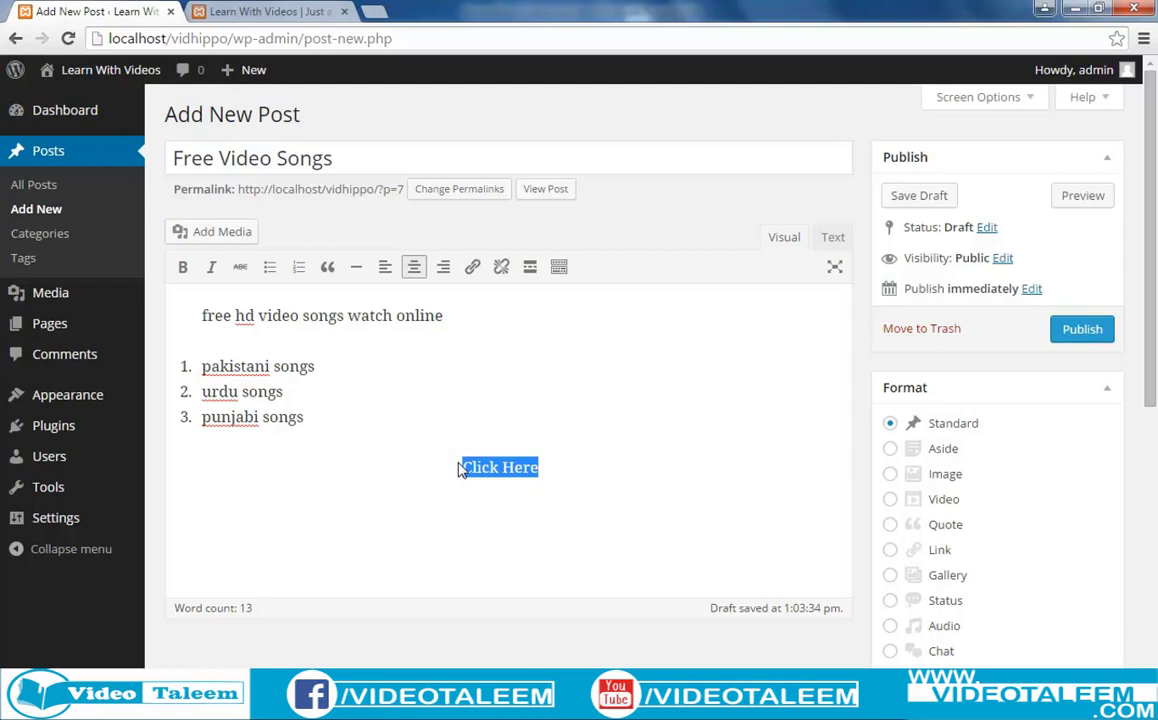
pyautogui.click(473, 270)
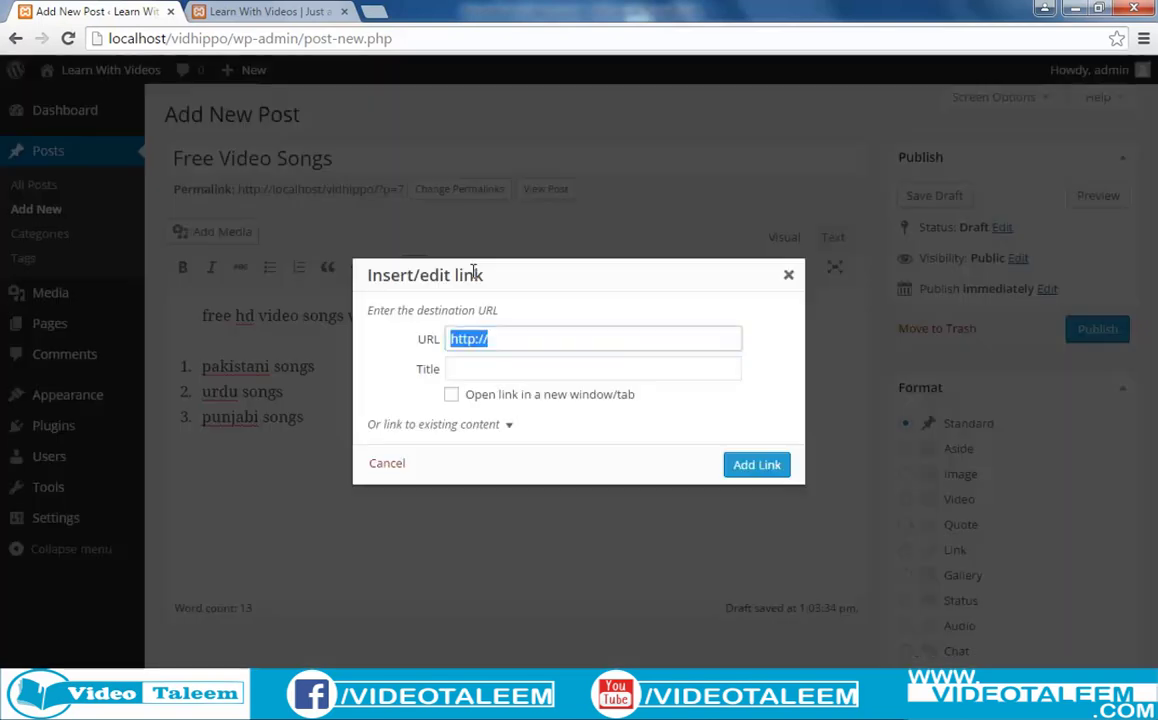
pyautogui.click(506, 339)
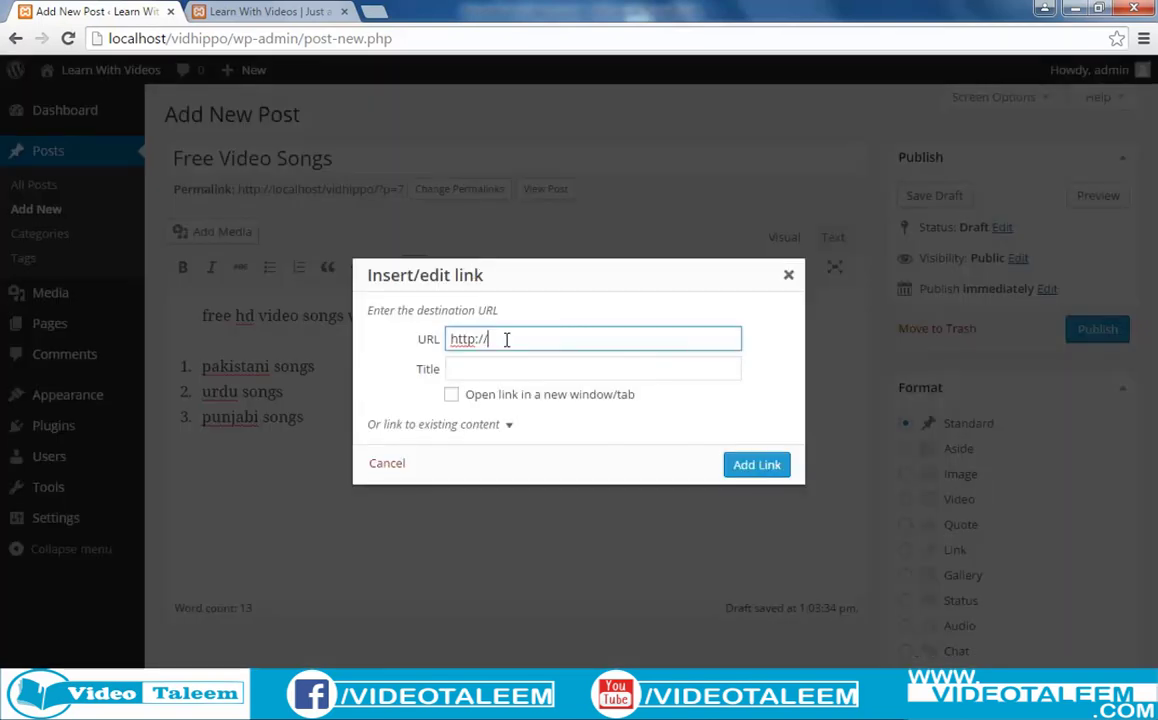
pyautogui.write('www.youmaza.com')
pyautogui.click(526, 370)
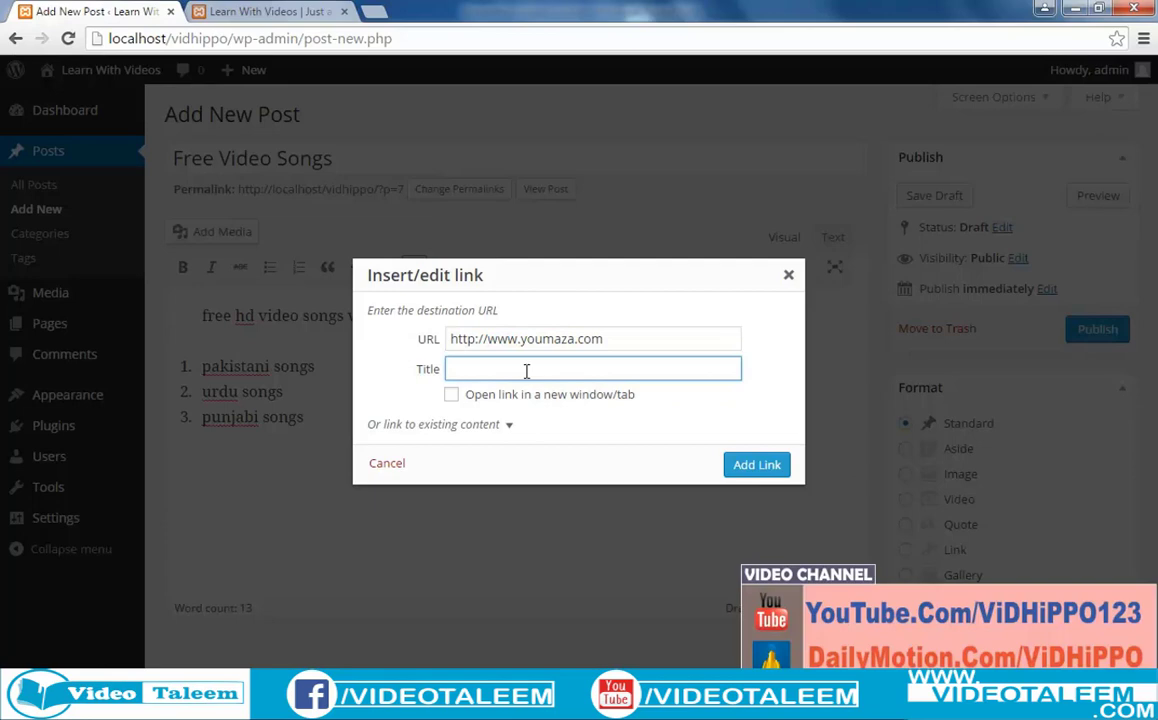
pyautogui.write('Download Free Songs')
# Make the link open in a new tab and apply it to Click Here.
pyautogui.click(453, 398)
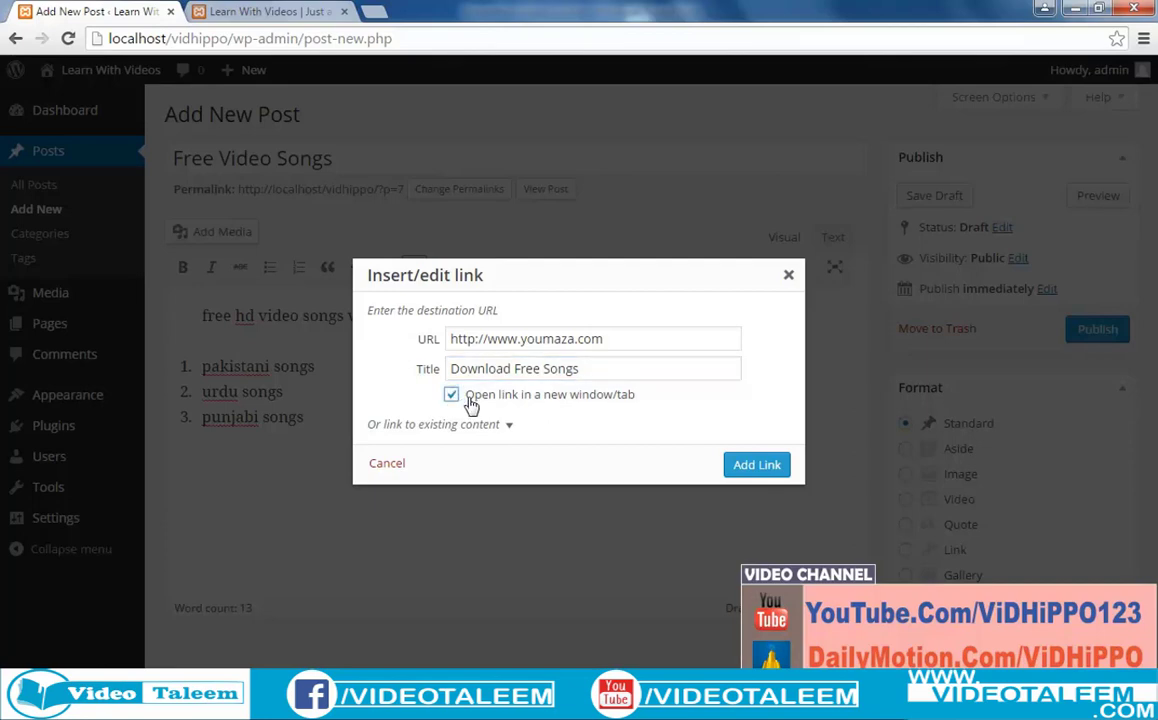
pyautogui.click(508, 426)
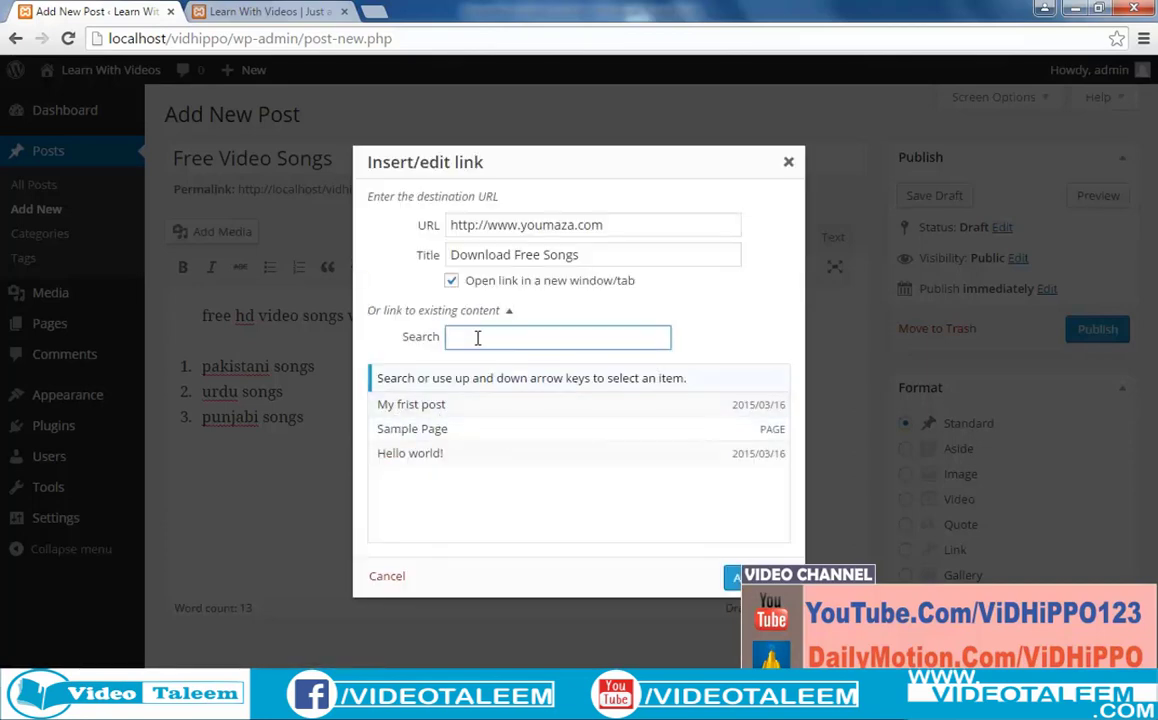
pyautogui.click(508, 311)
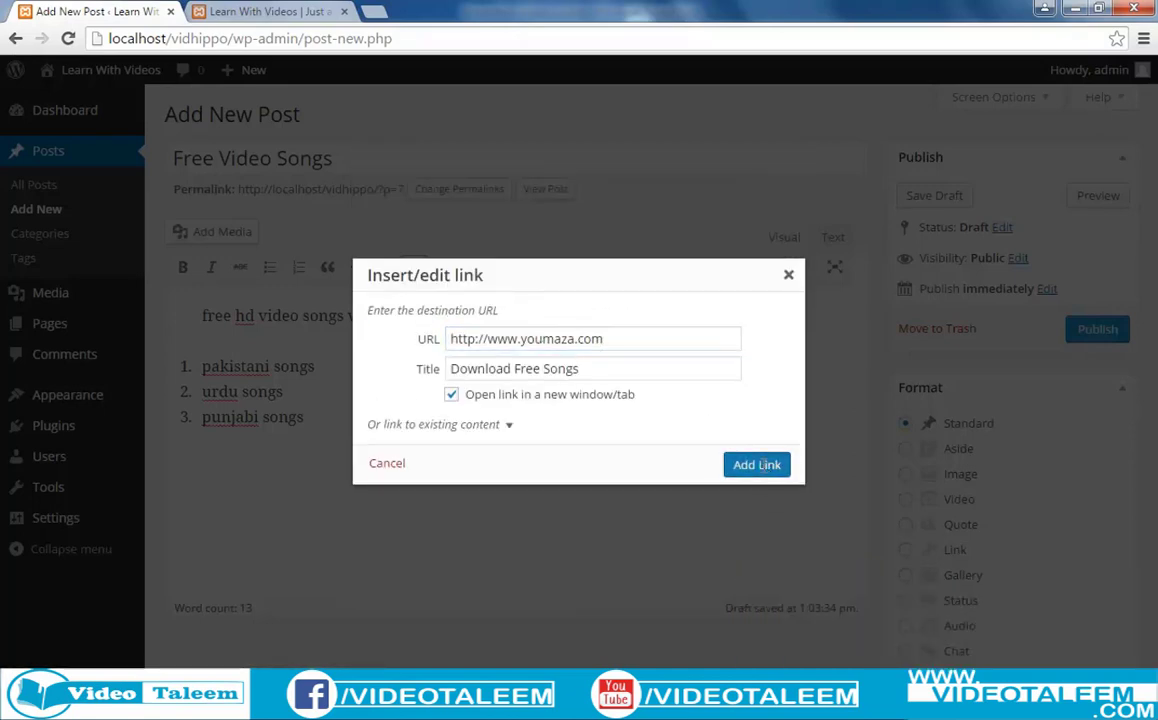
pyautogui.click(757, 464)
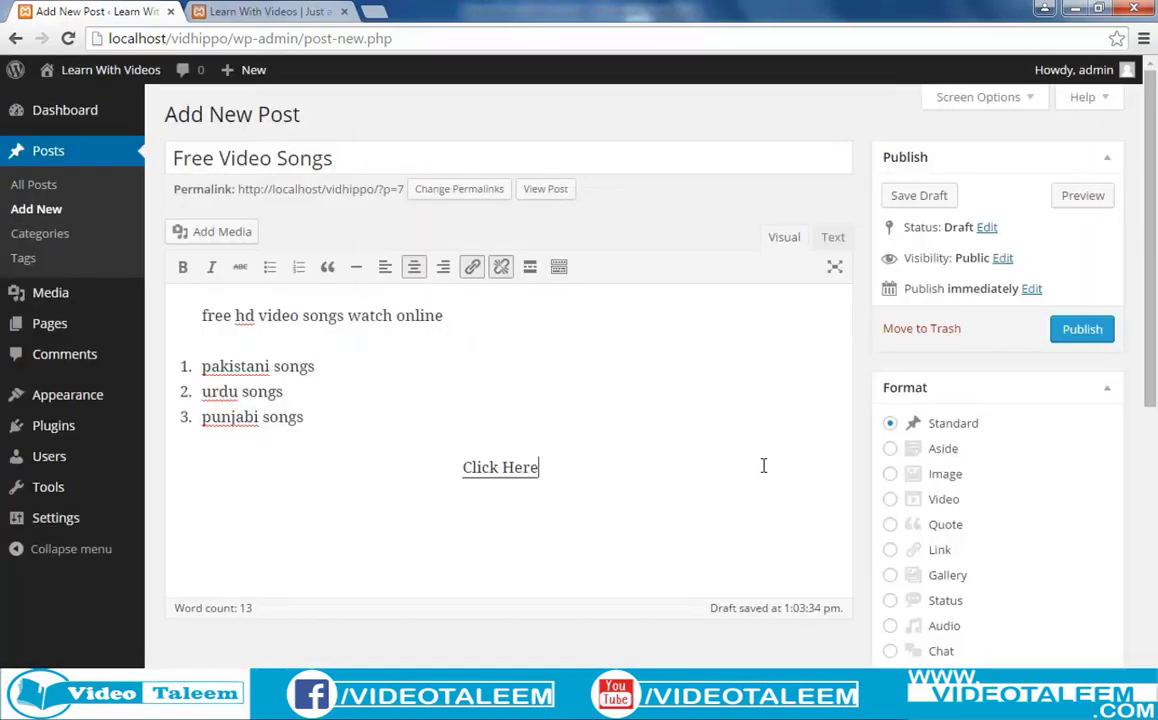
pyautogui.click(1083, 196)
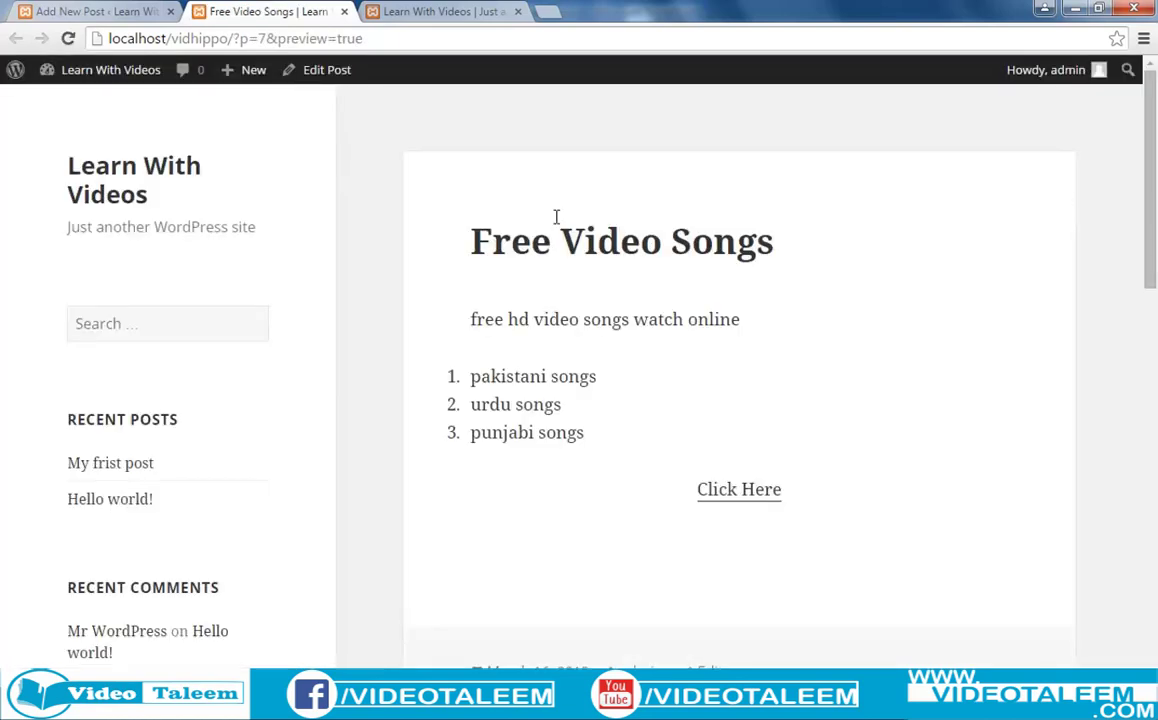
pyautogui.click(744, 495)
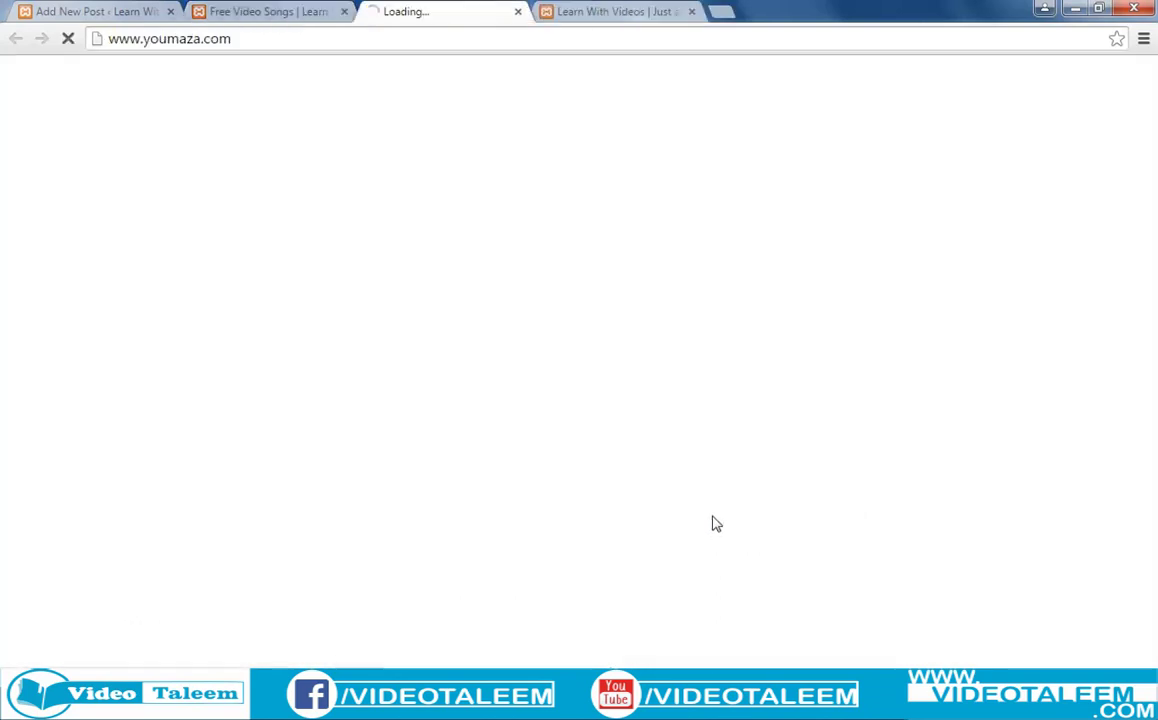
pyautogui.click(517, 12)
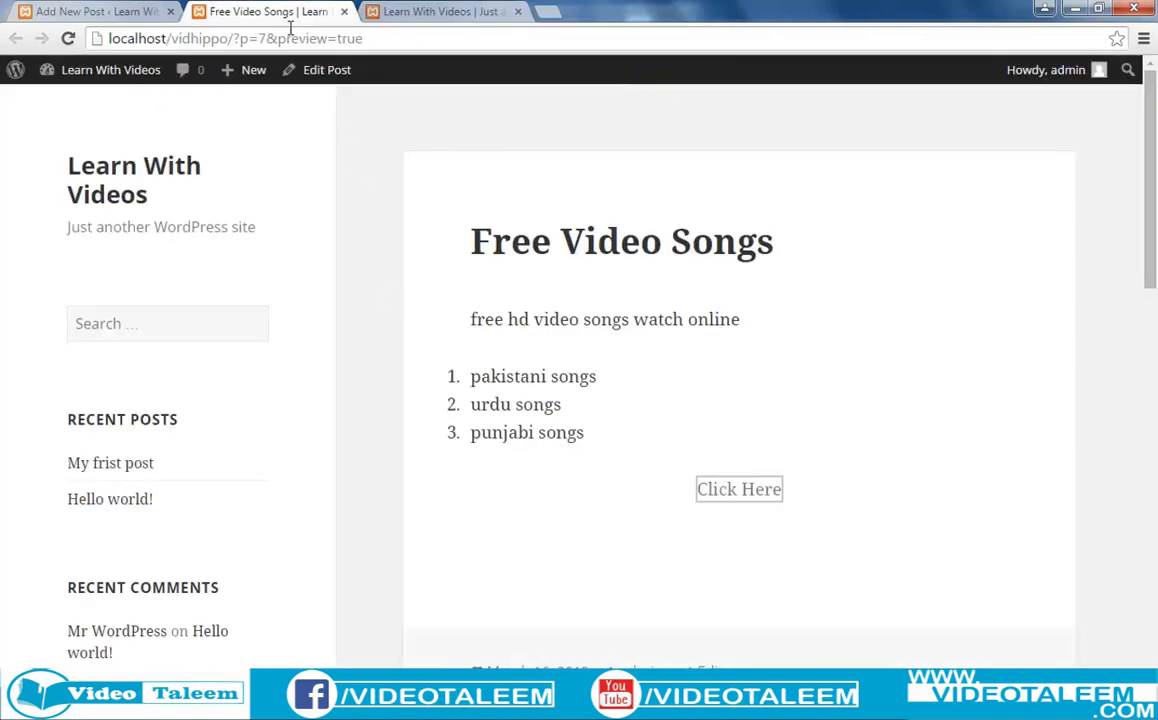
pyautogui.click(90, 12)
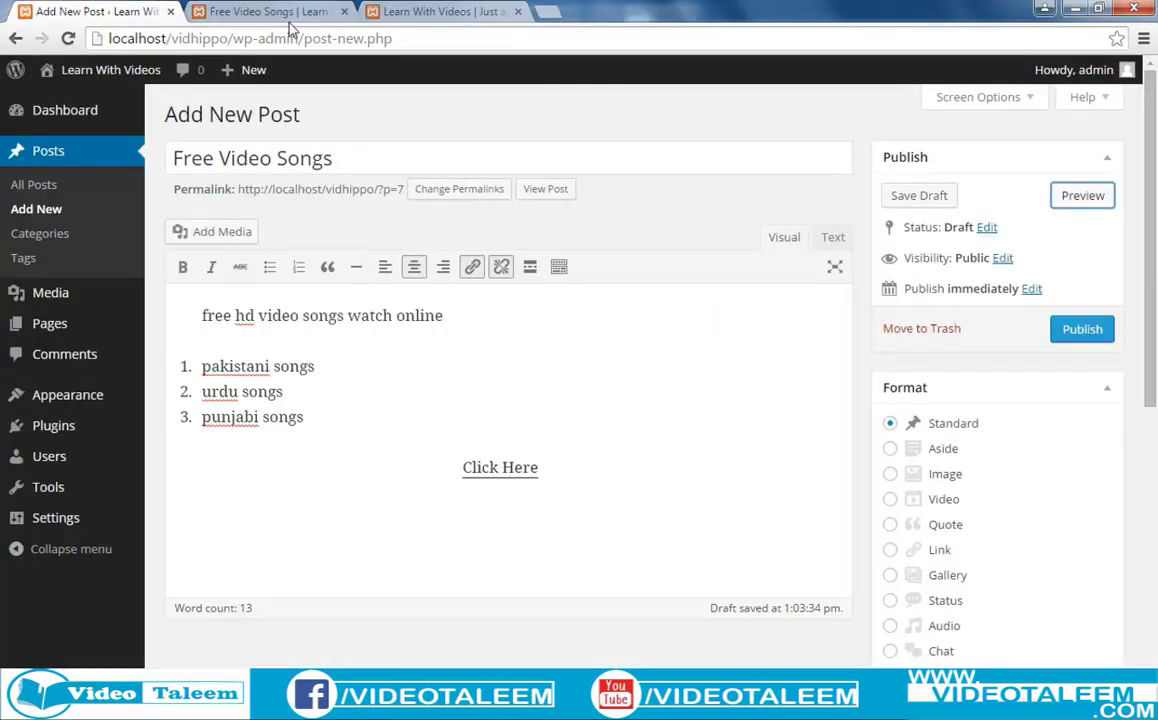
pyautogui.click(262, 14)
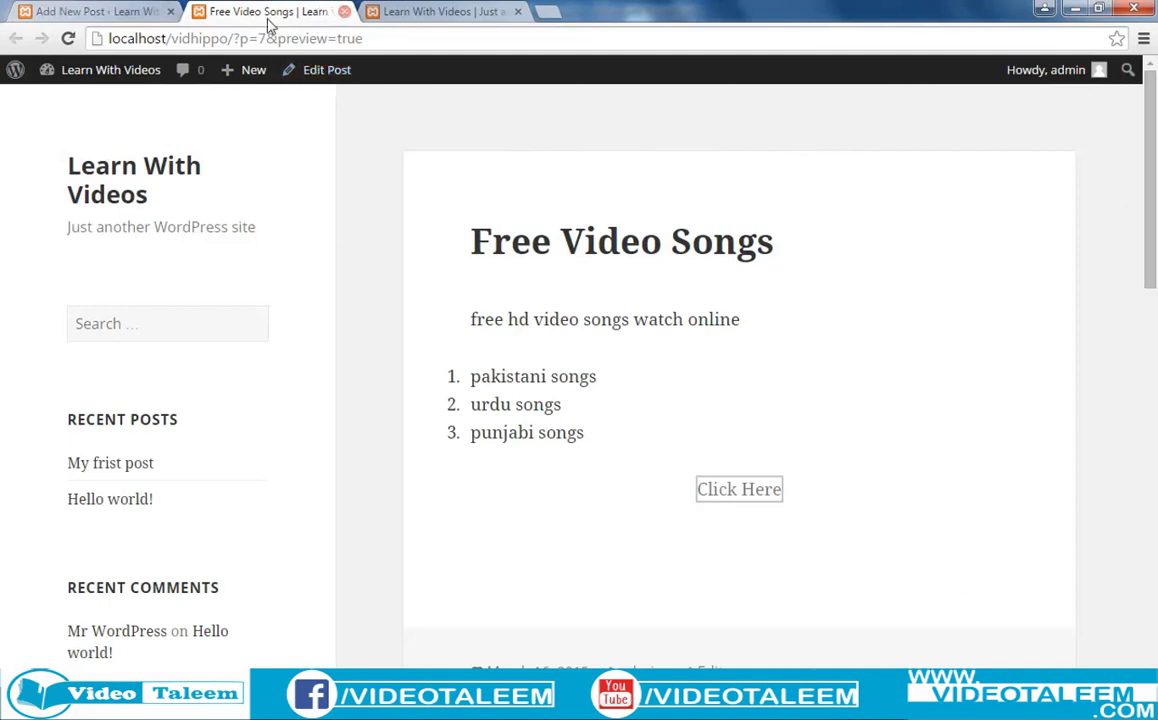
pyautogui.click(344, 11)
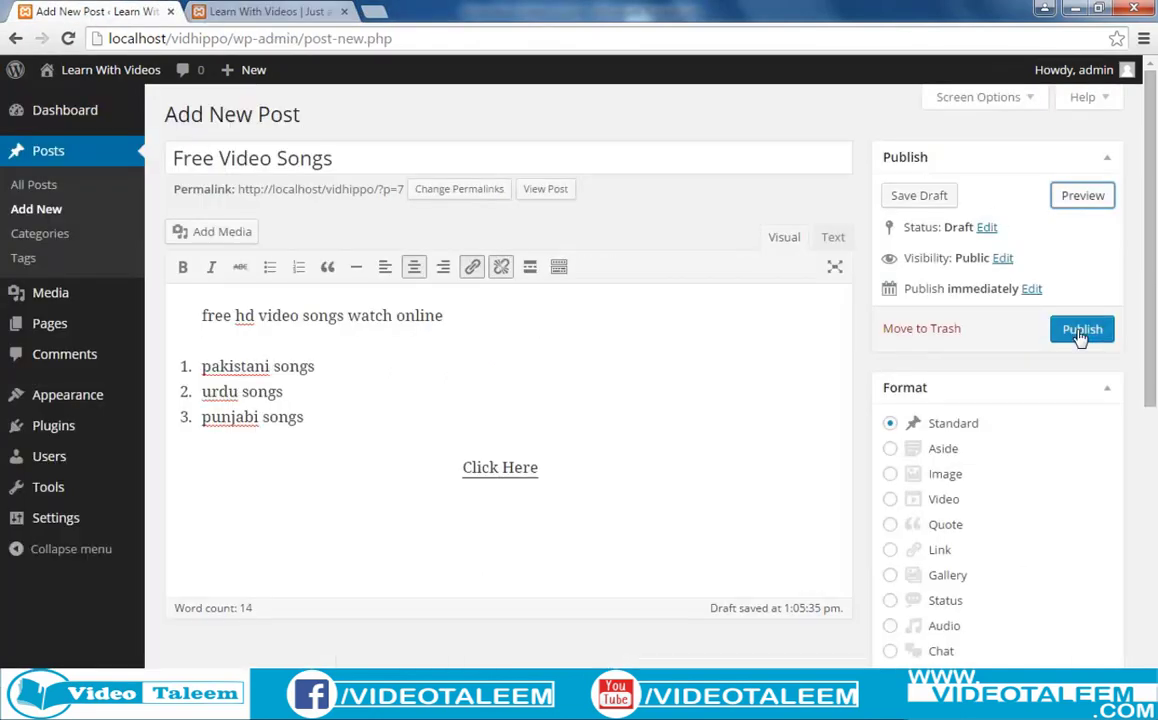
# Check the Publish box Status options without changing them, then show the Visibility choices.
pyautogui.scroll(-1, 1148, 350)
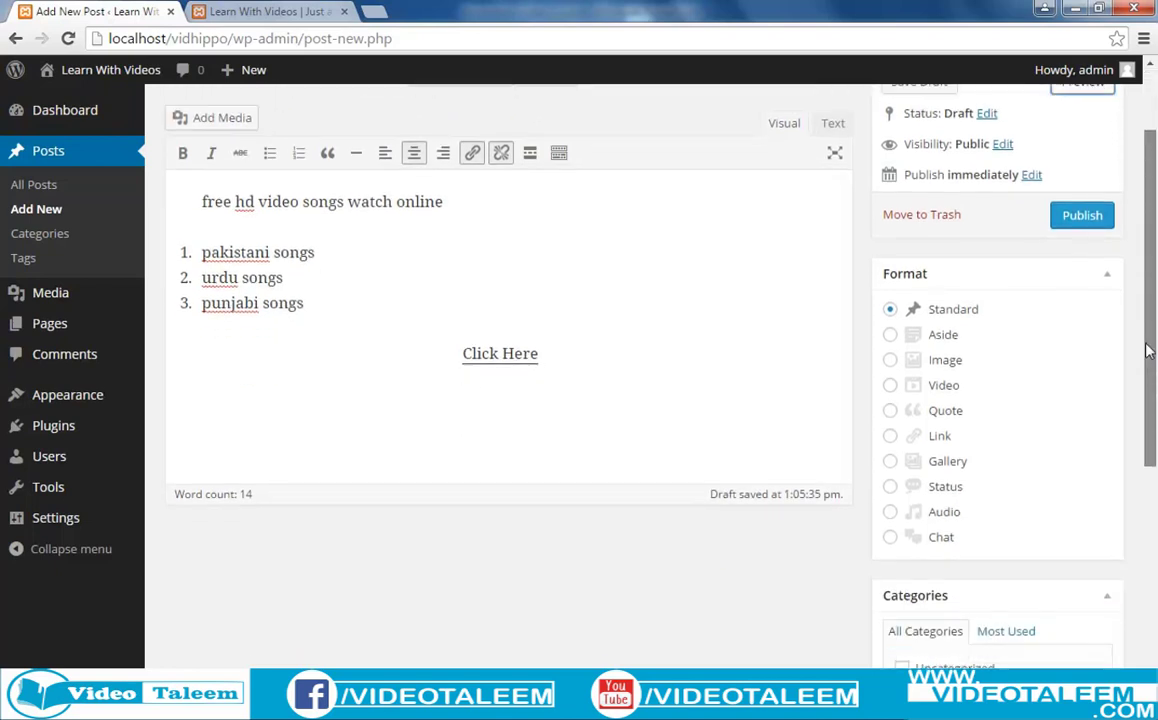
pyautogui.moveTo(1148, 350); pyautogui.dragTo(1152, 320)
pyautogui.scroll(1, 1152, 320)
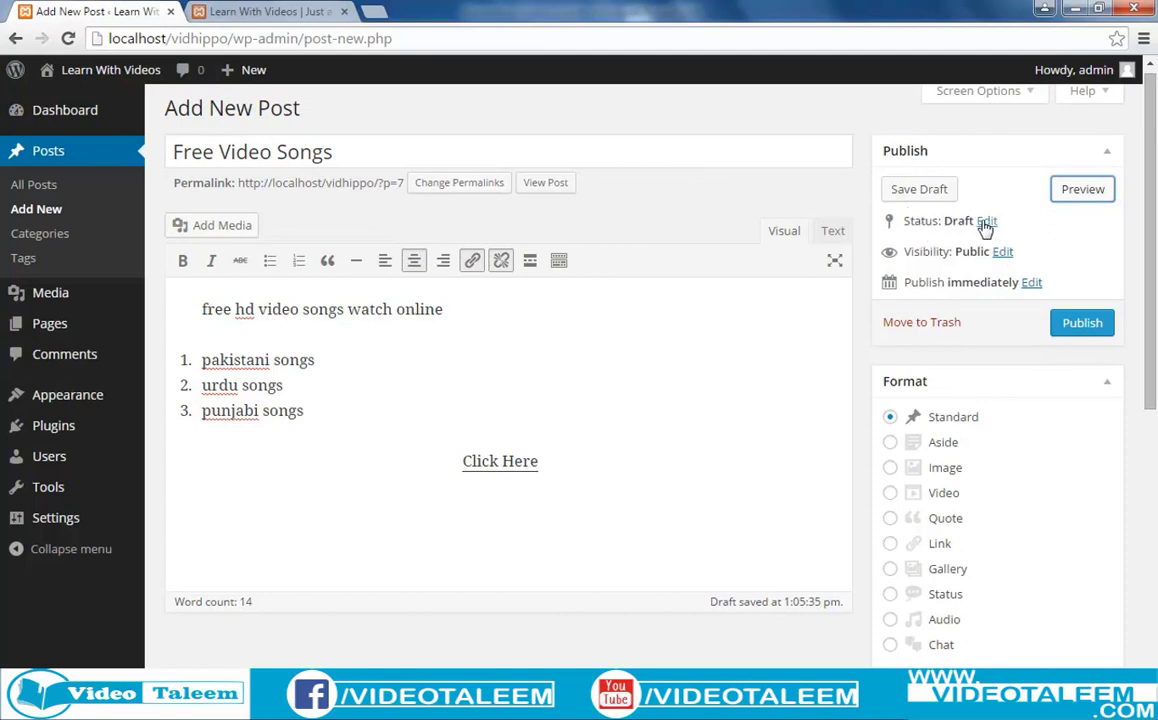
pyautogui.click(986, 221)
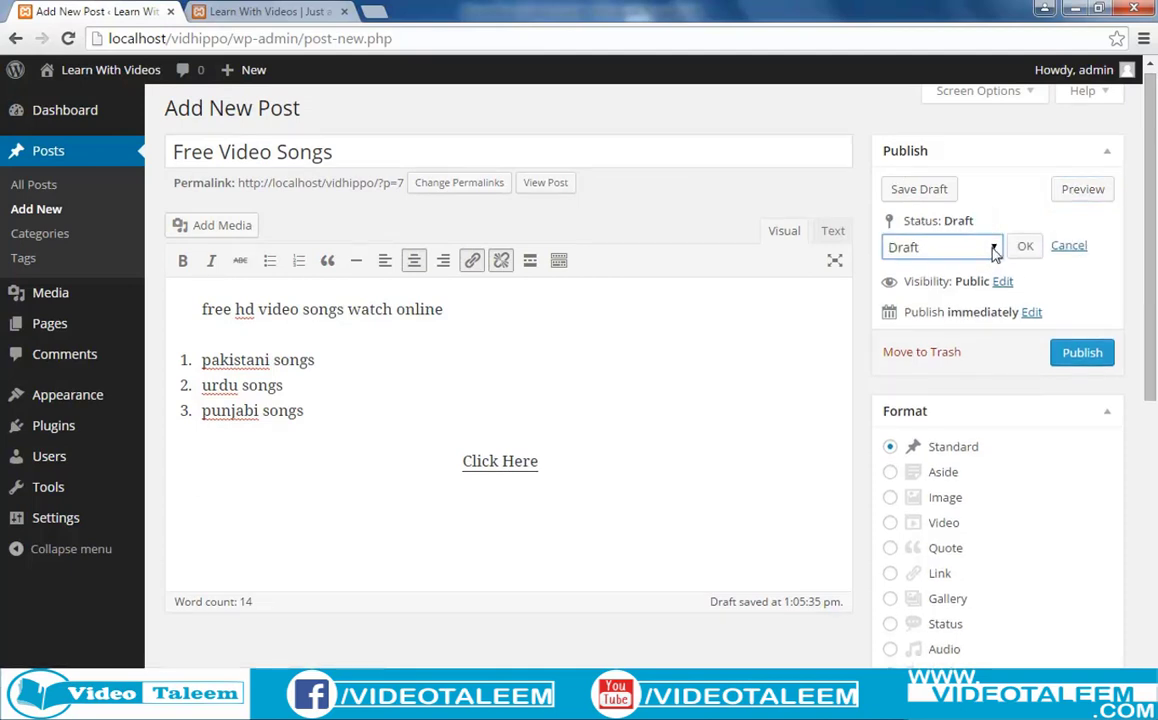
pyautogui.click(990, 249)
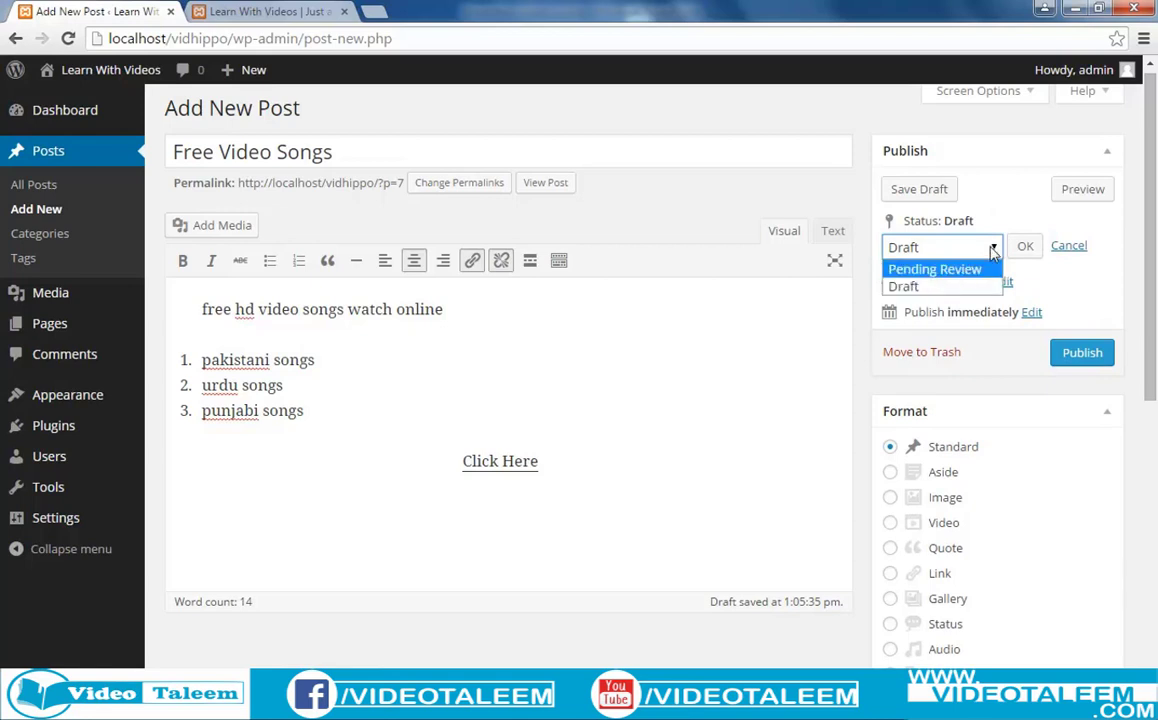
pyautogui.click(1061, 248)
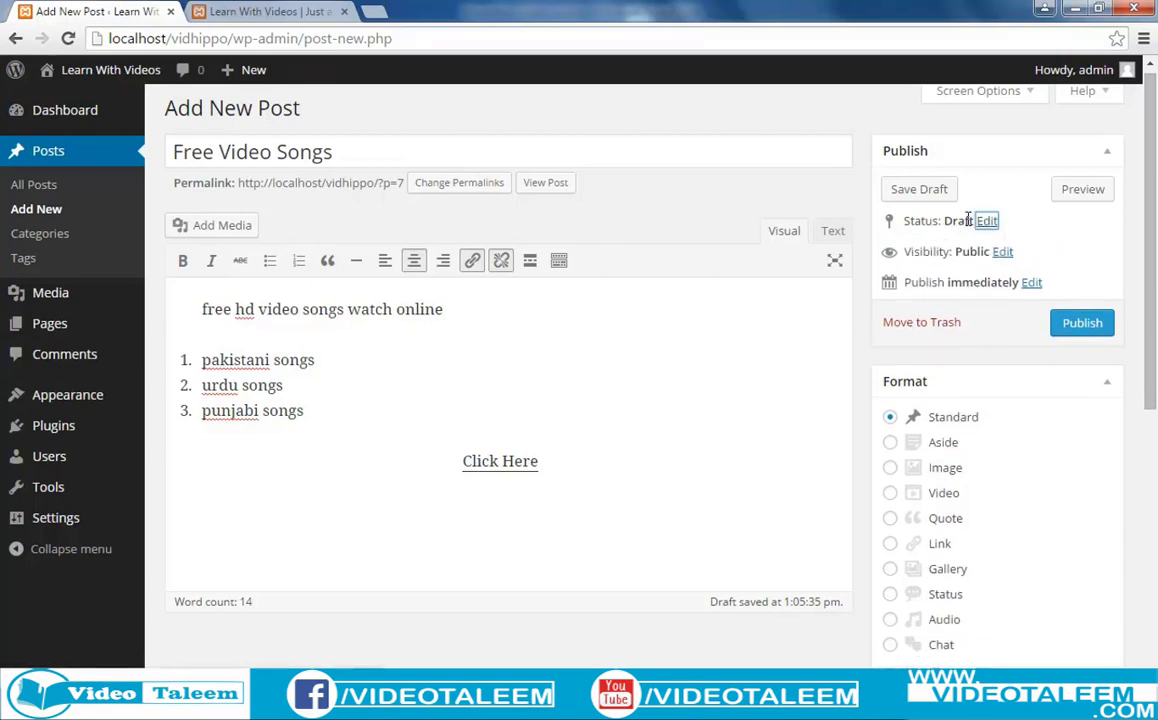
pyautogui.click(1005, 256)
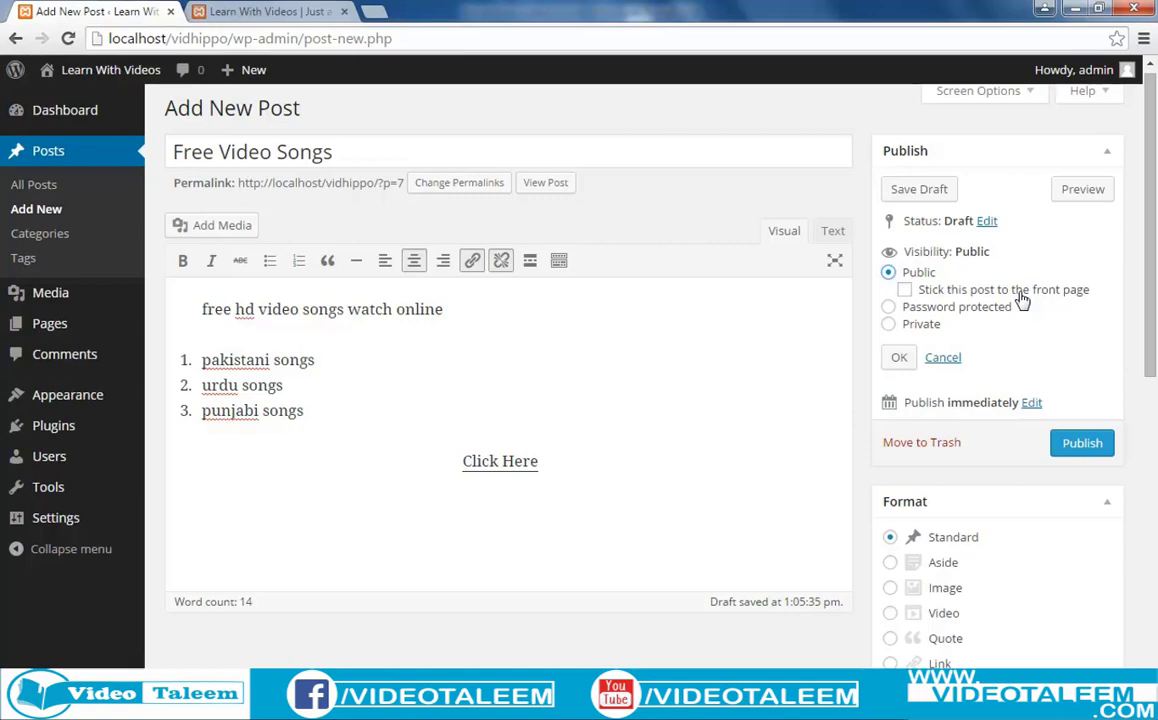
pyautogui.click(272, 12)
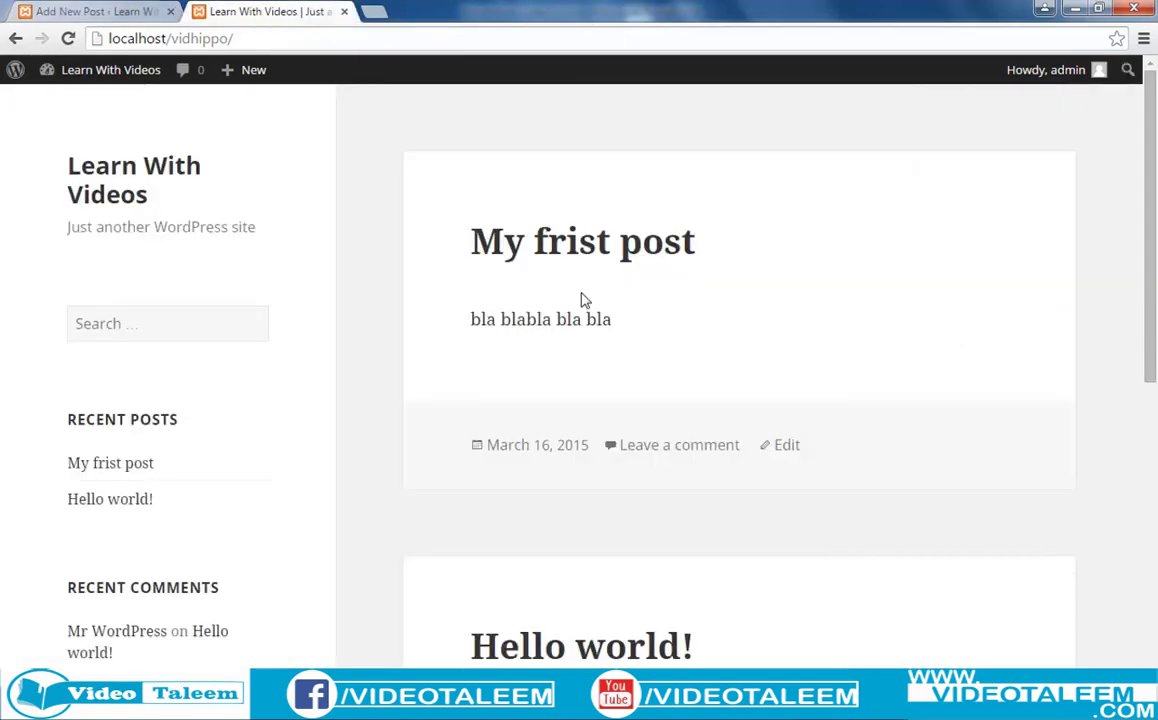
pyautogui.scroll(-4, 620, 440)
pyautogui.scroll(2, 618, 437)
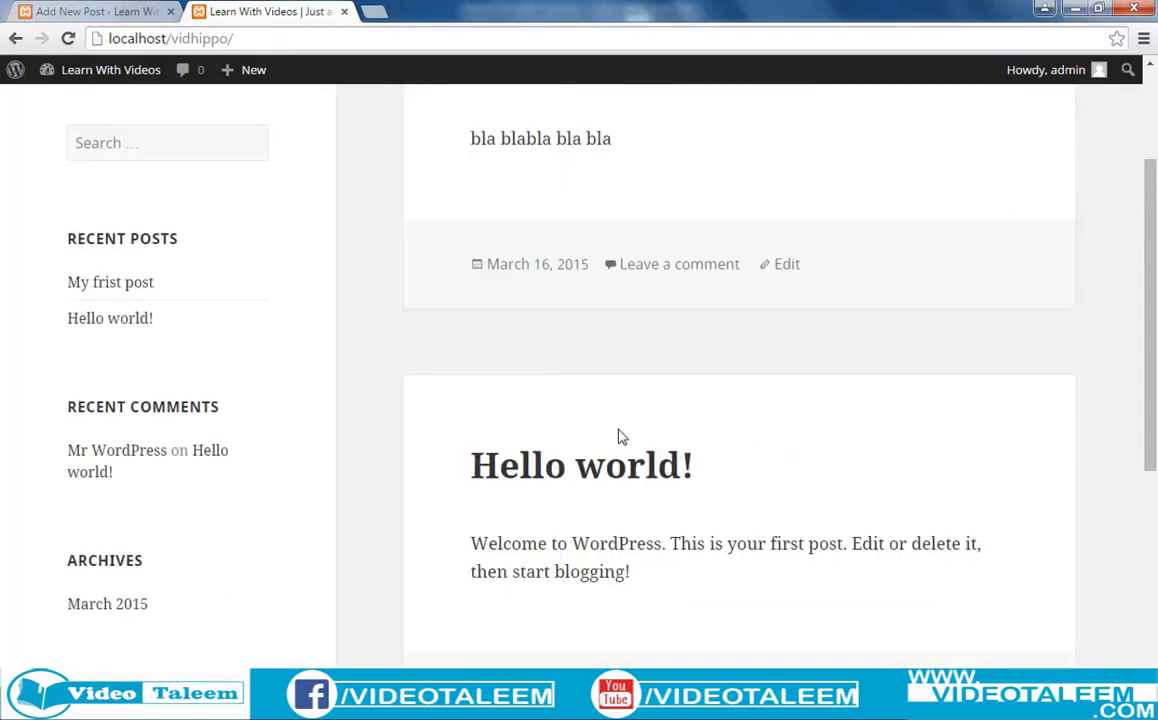
pyautogui.scroll(2, 618, 437)
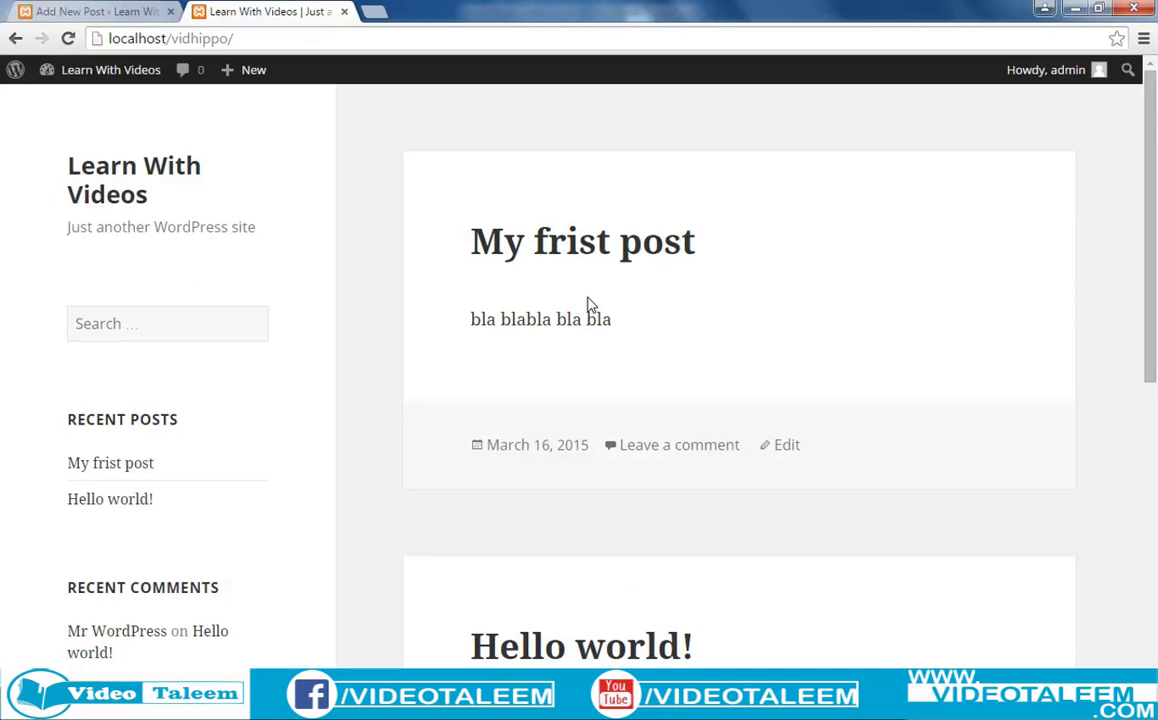
pyautogui.click(64, 12)
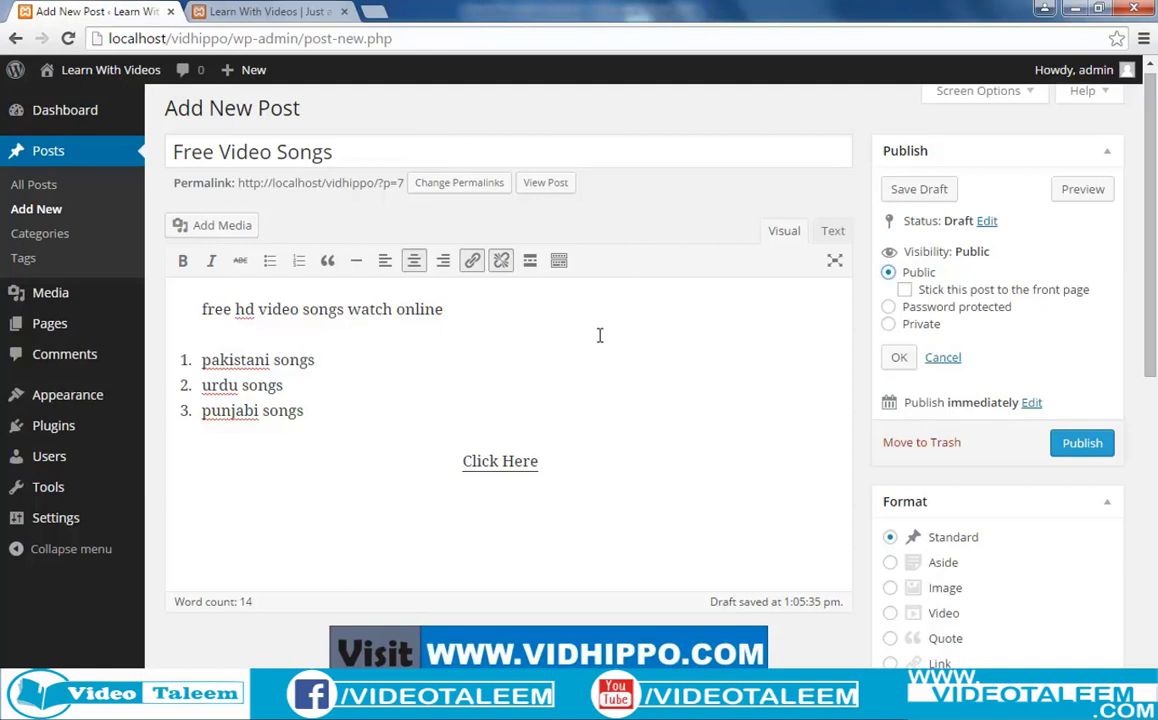
# Mark the post sticky, set it Password protected with a password, and publish it.
pyautogui.click(905, 291)
pyautogui.click(888, 309)
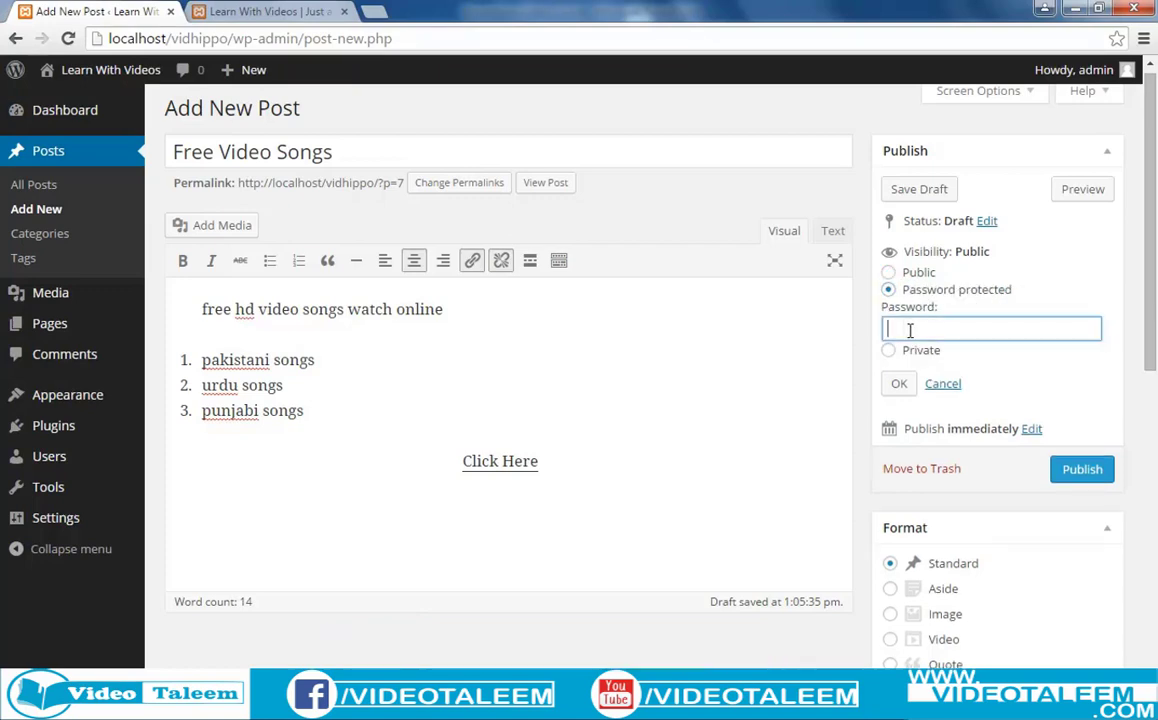
pyautogui.write('123456')
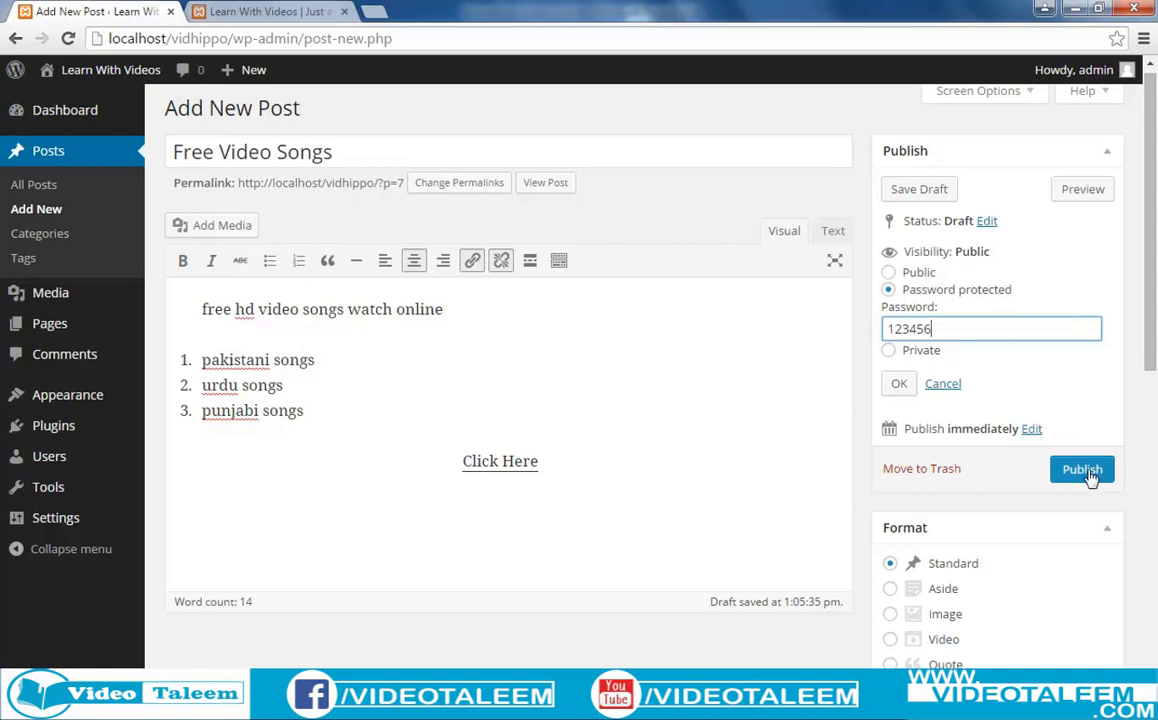
pyautogui.click(902, 385)
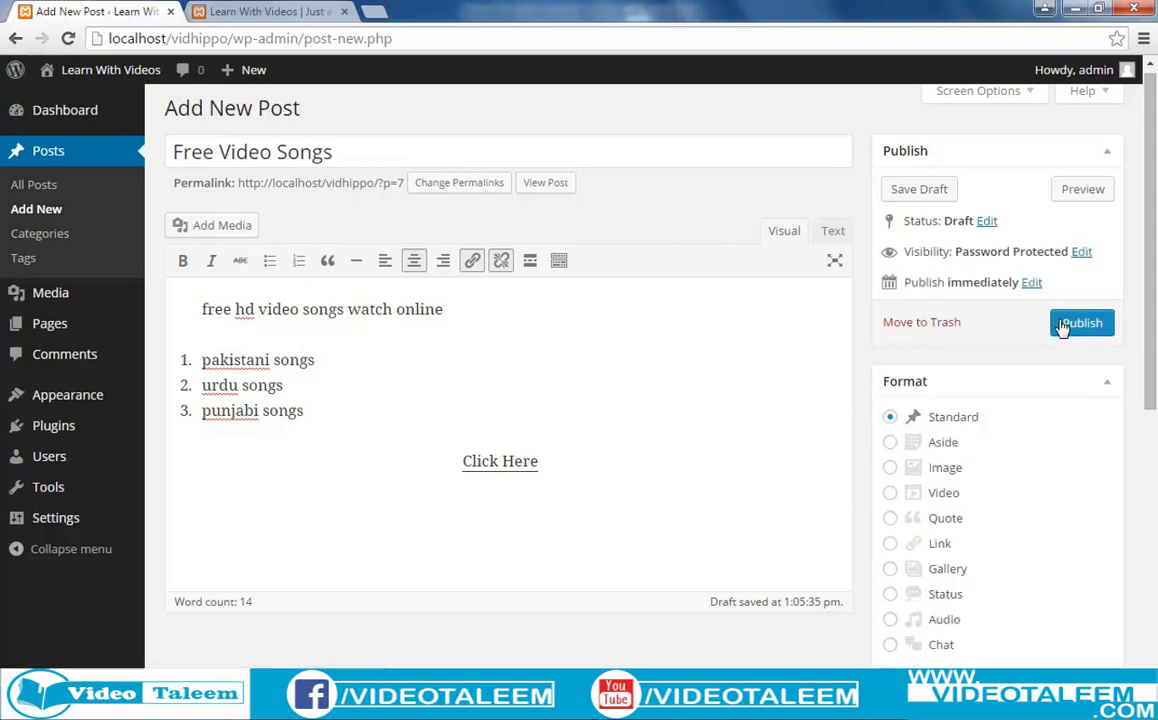
pyautogui.click(1070, 325)
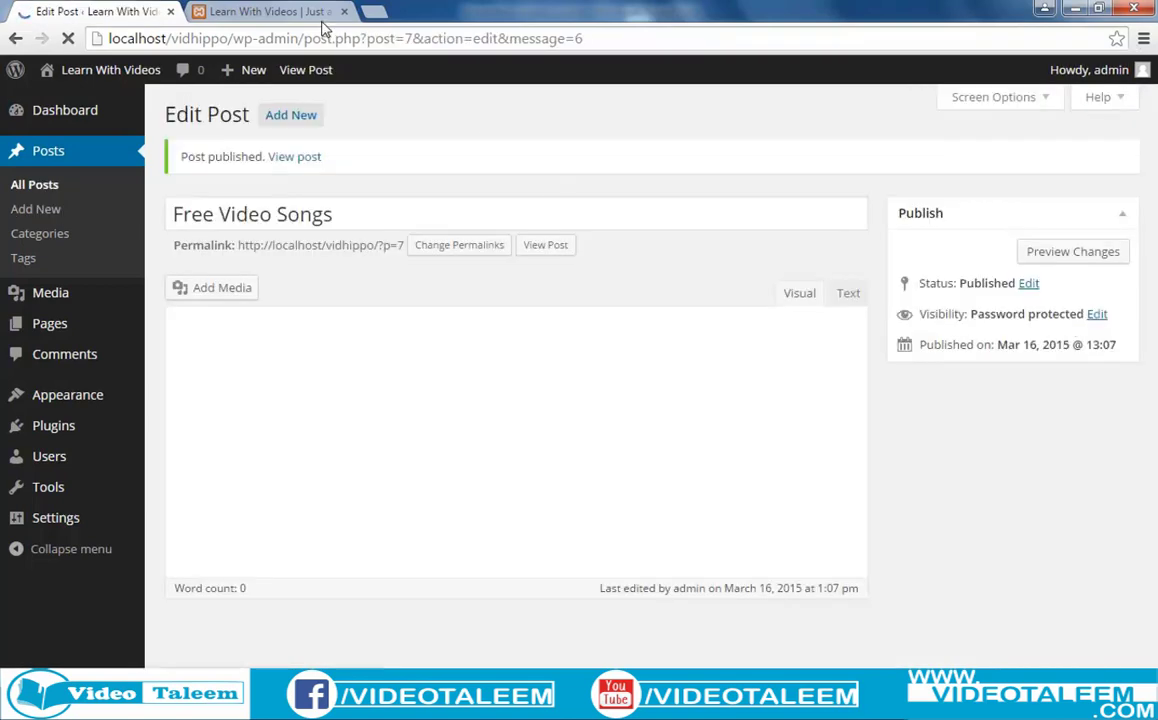
# Reload the site's front page to see the newly published protected post.
pyautogui.click(318, 12)
pyautogui.click(320, 34)
pyautogui.press('Return')
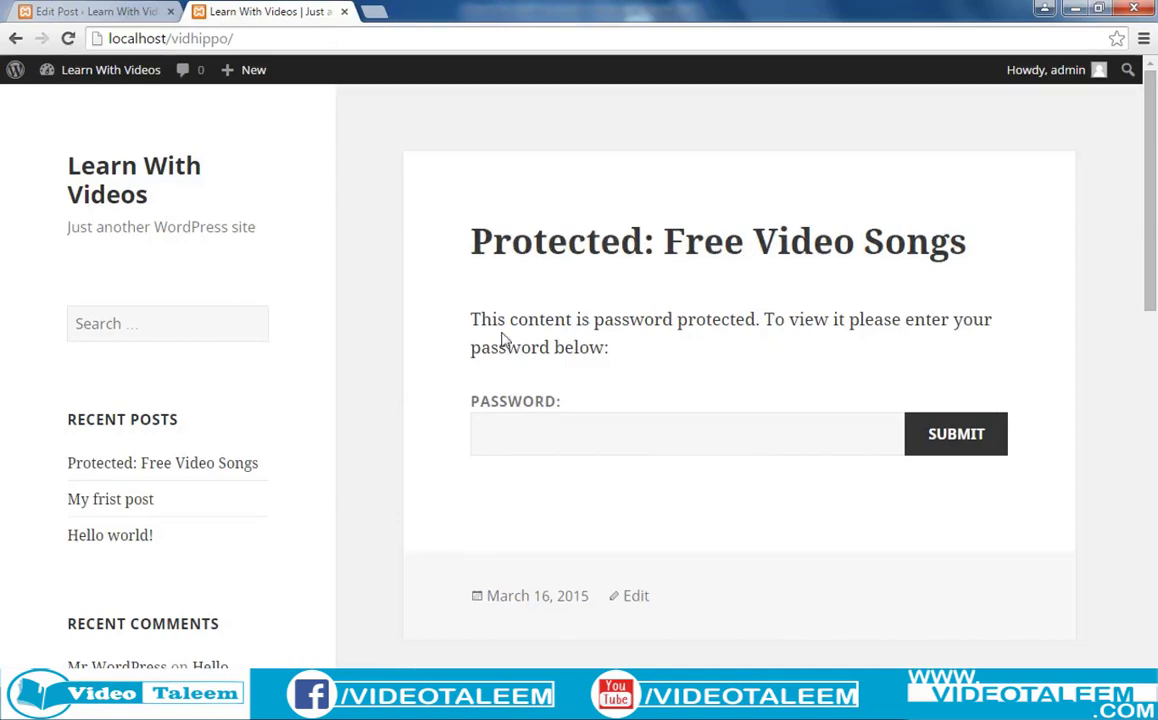
pyautogui.scroll(-1, 716, 357)
# Unlock 'Protected: Free Video Songs' with its password and scroll through its content.
pyautogui.click(600, 347)
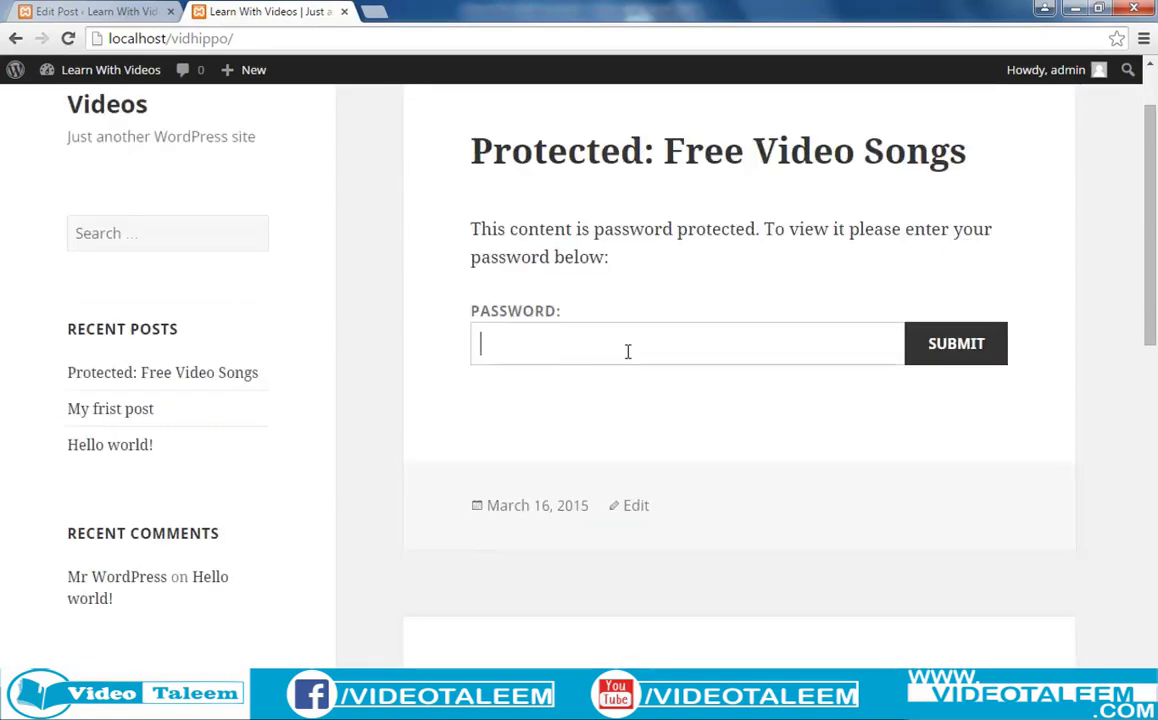
pyautogui.scroll(-6, 700, 450)
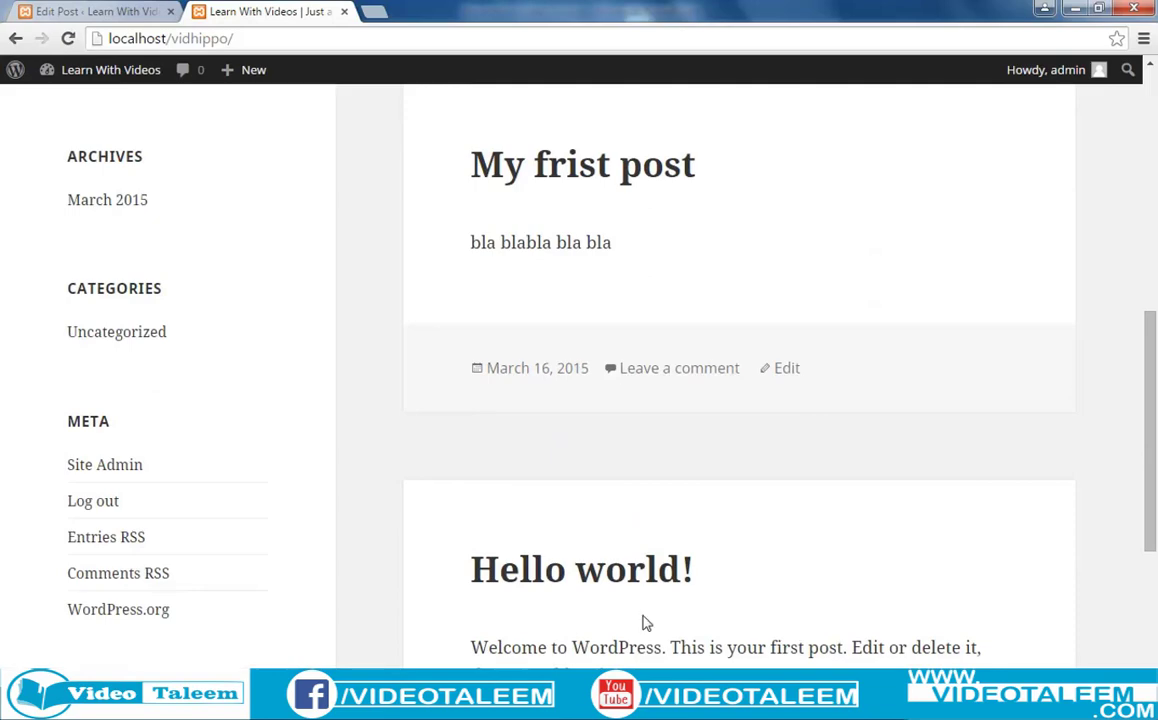
pyautogui.scroll(7, 645, 622)
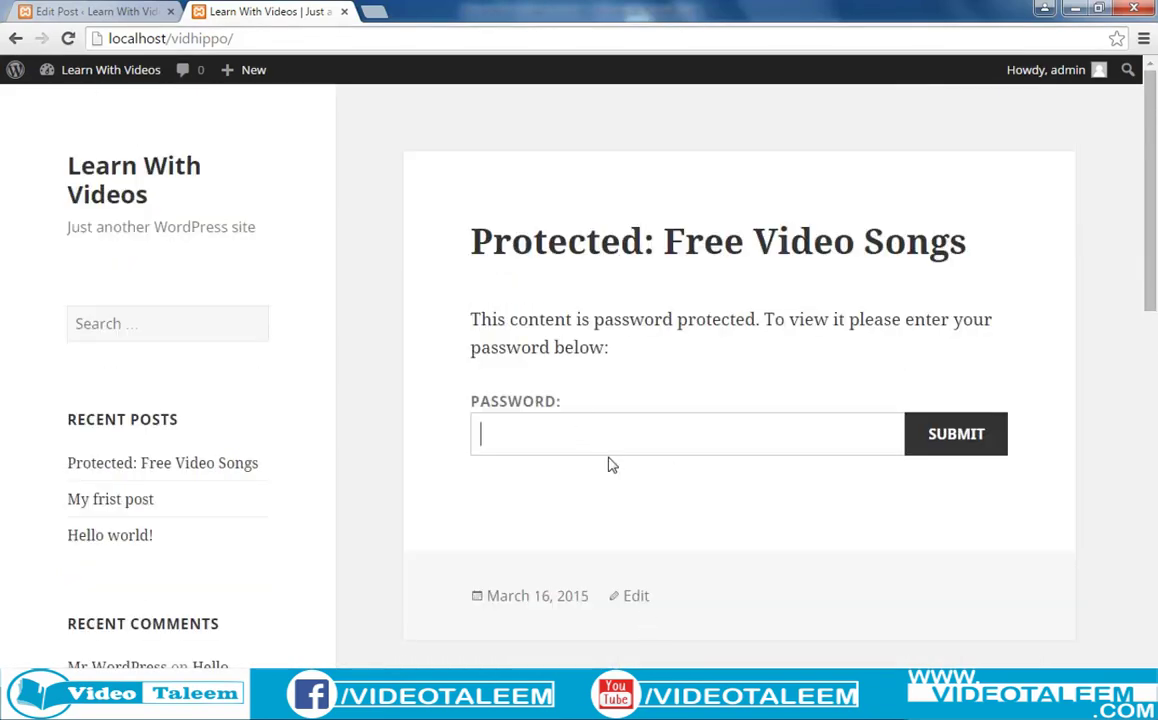
pyautogui.write('123456')
pyautogui.click(937, 444)
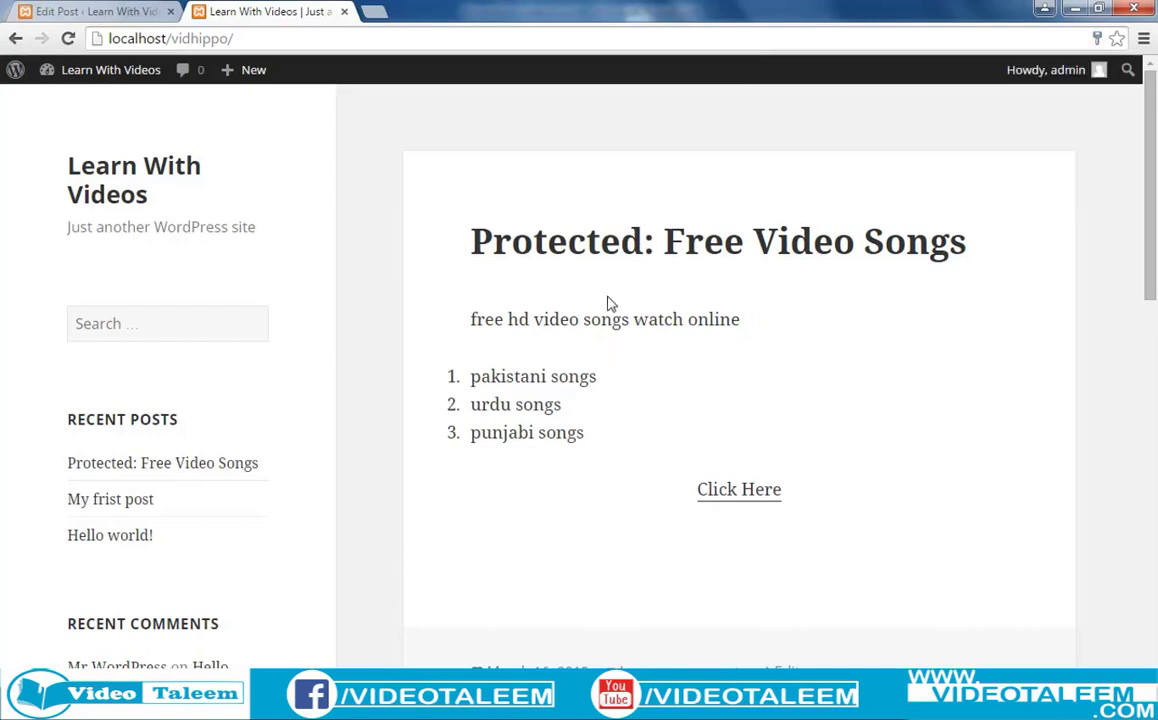
pyautogui.scroll(-2, 600, 415)
pyautogui.scroll(-3, 602, 420)
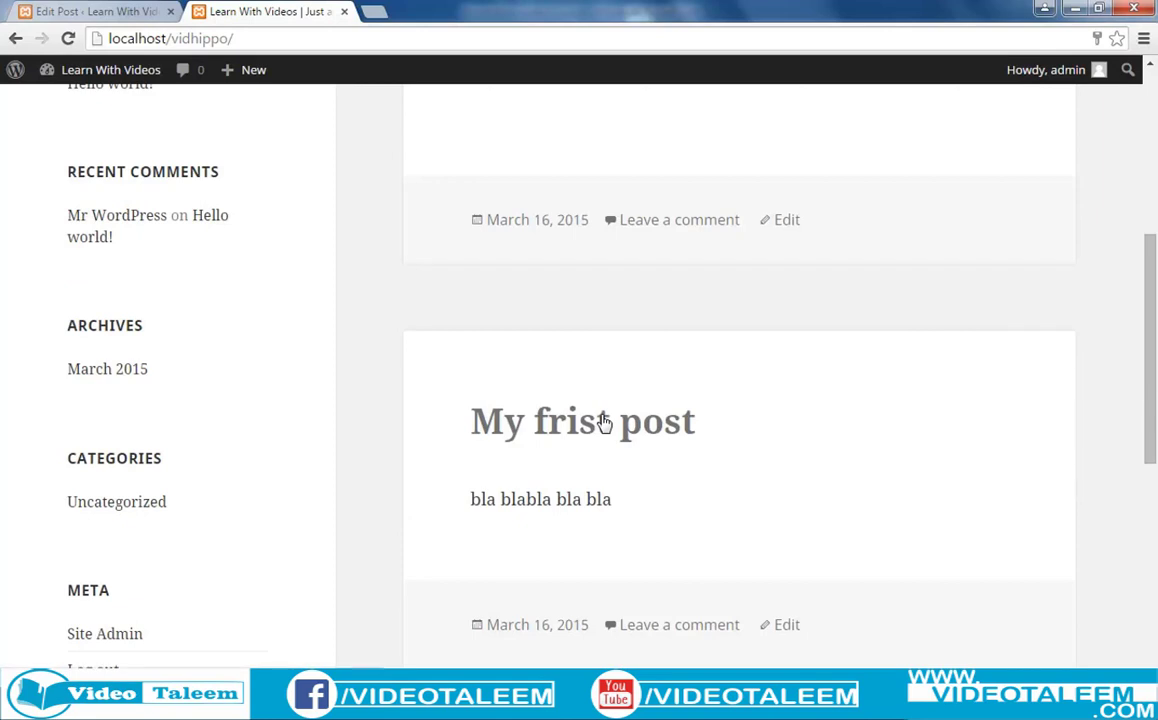
pyautogui.scroll(-4, 651, 422)
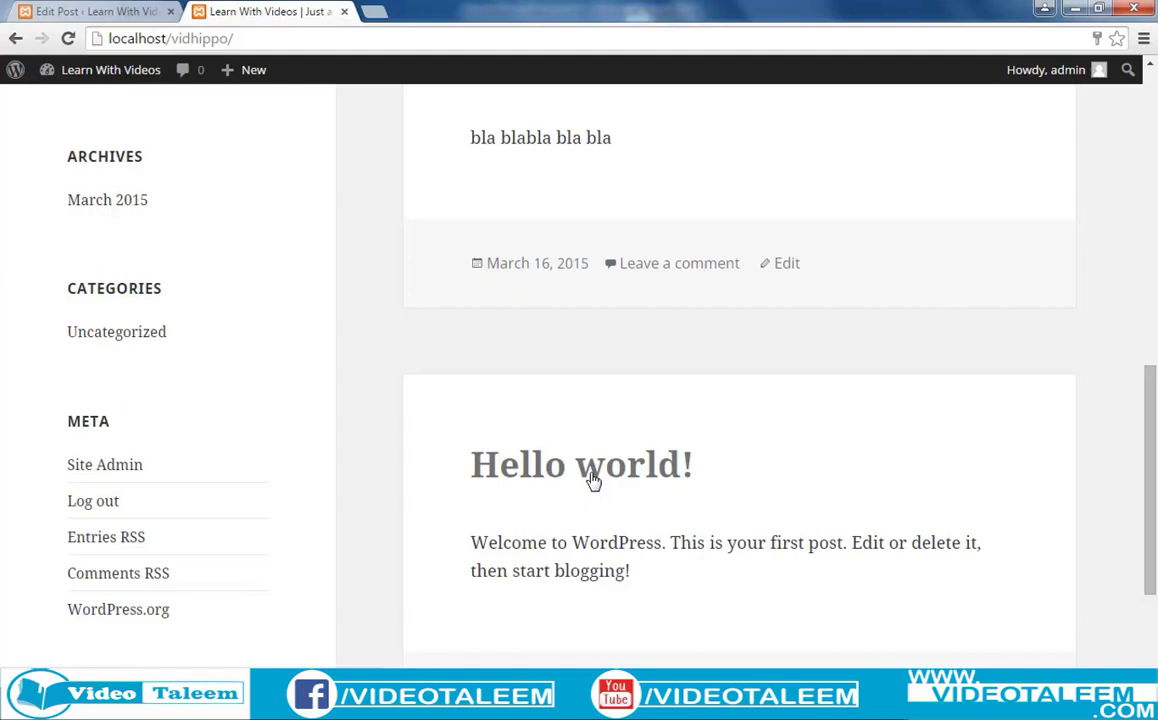
# Open the 'Hello world!' post for editing from All Posts.
pyautogui.click(60, 11)
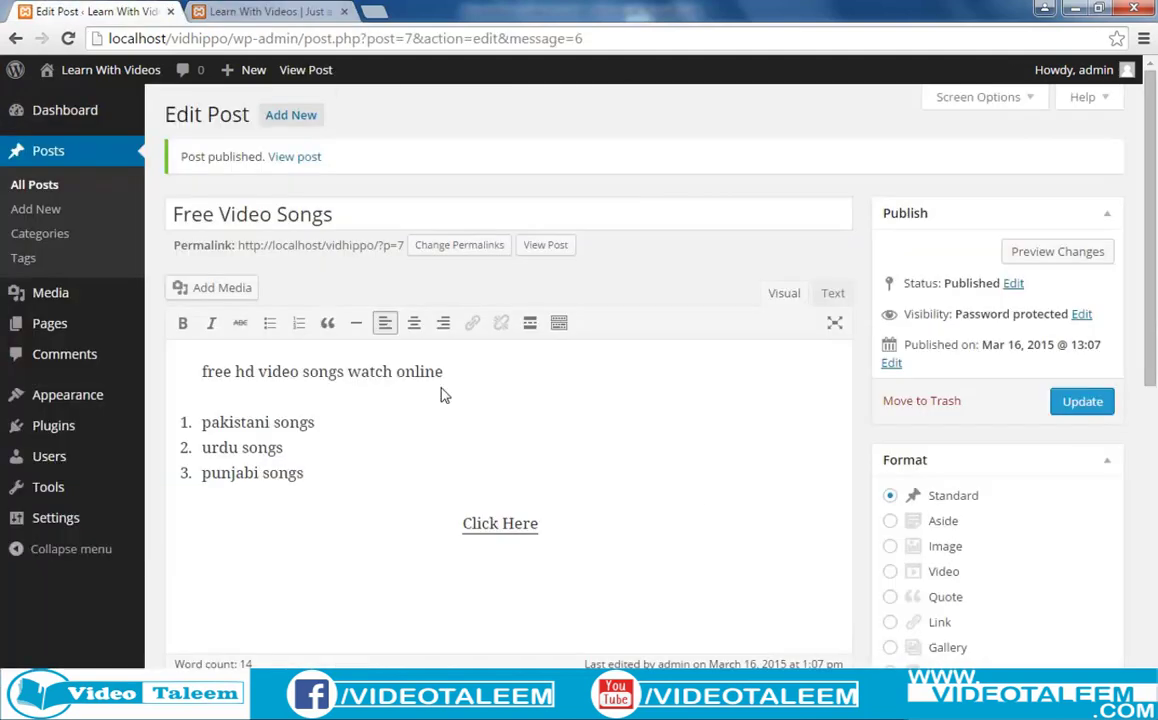
pyautogui.click(53, 188)
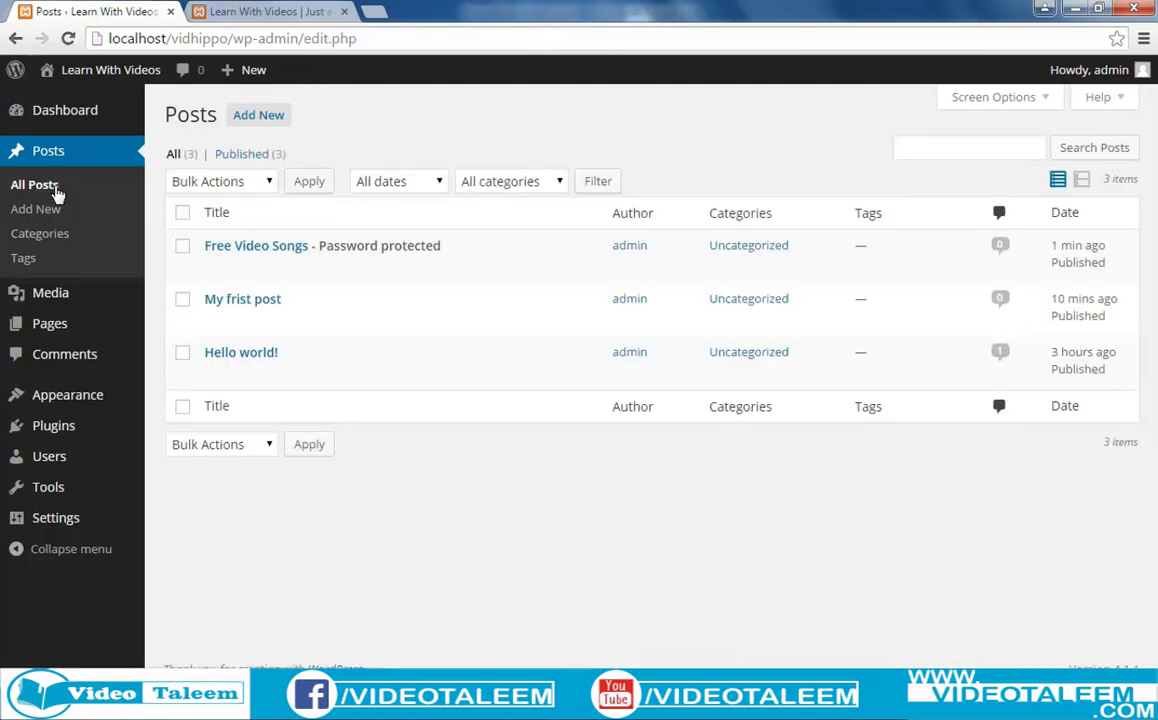
pyautogui.moveTo(245, 359)
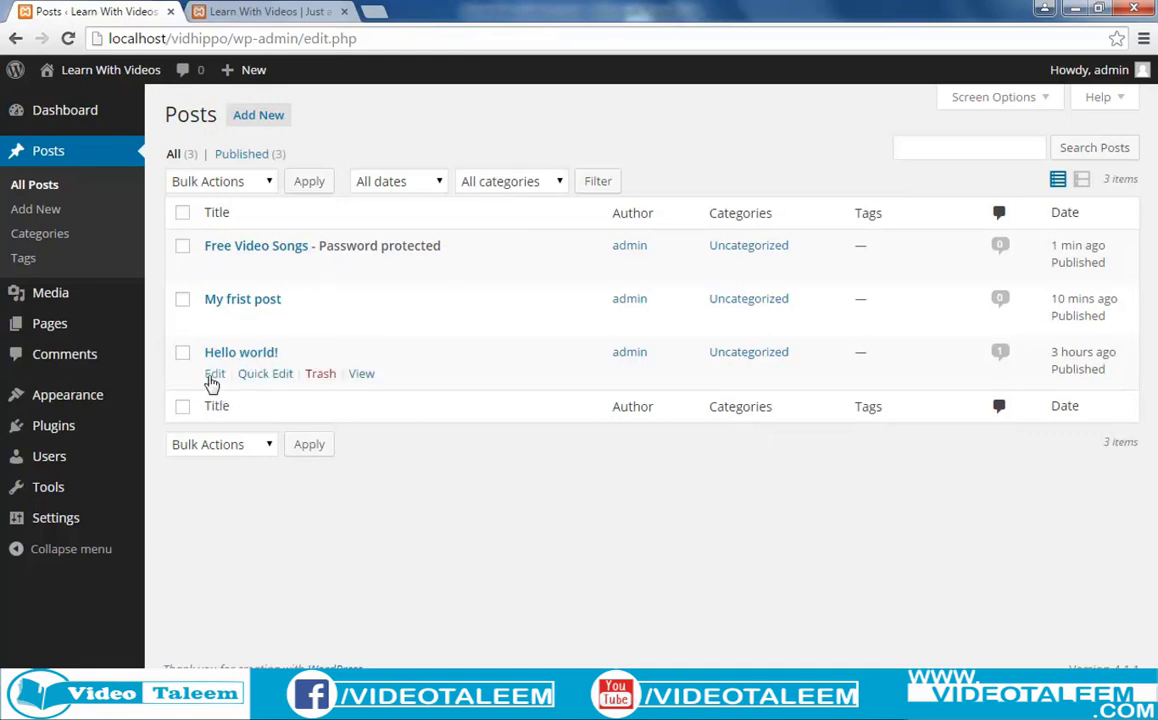
pyautogui.click(215, 377)
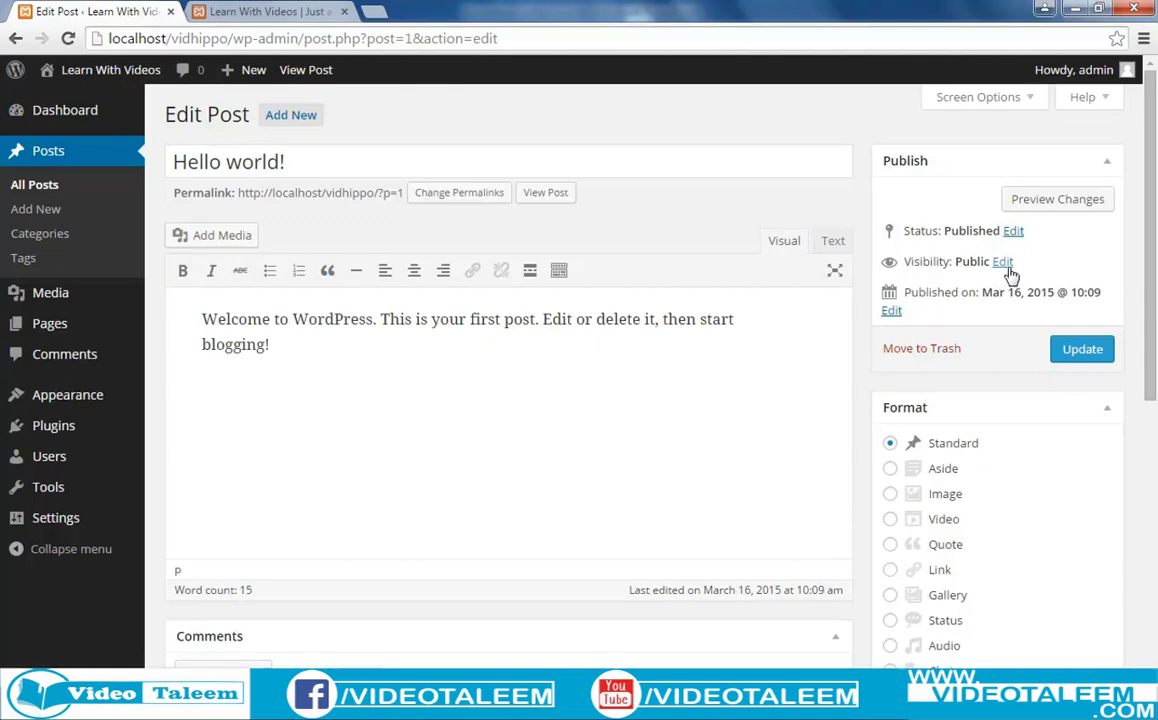
# Make 'Hello world!' sticky, update it, and return to the site's front page.
pyautogui.click(1004, 263)
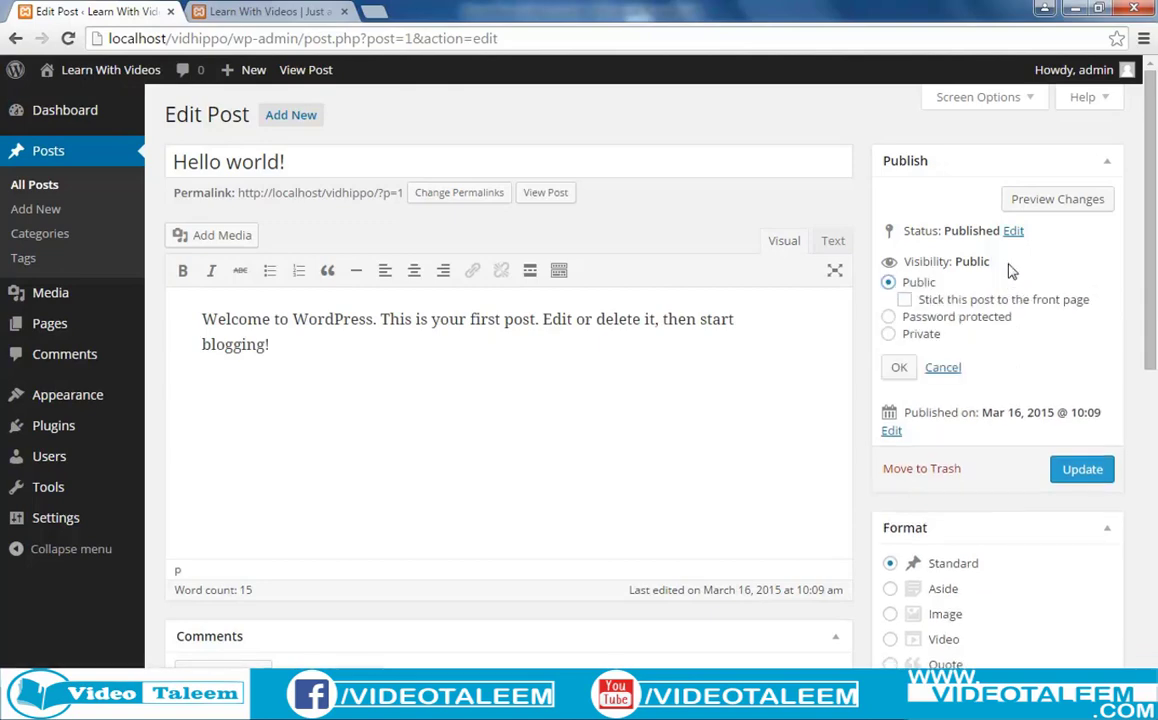
pyautogui.click(906, 301)
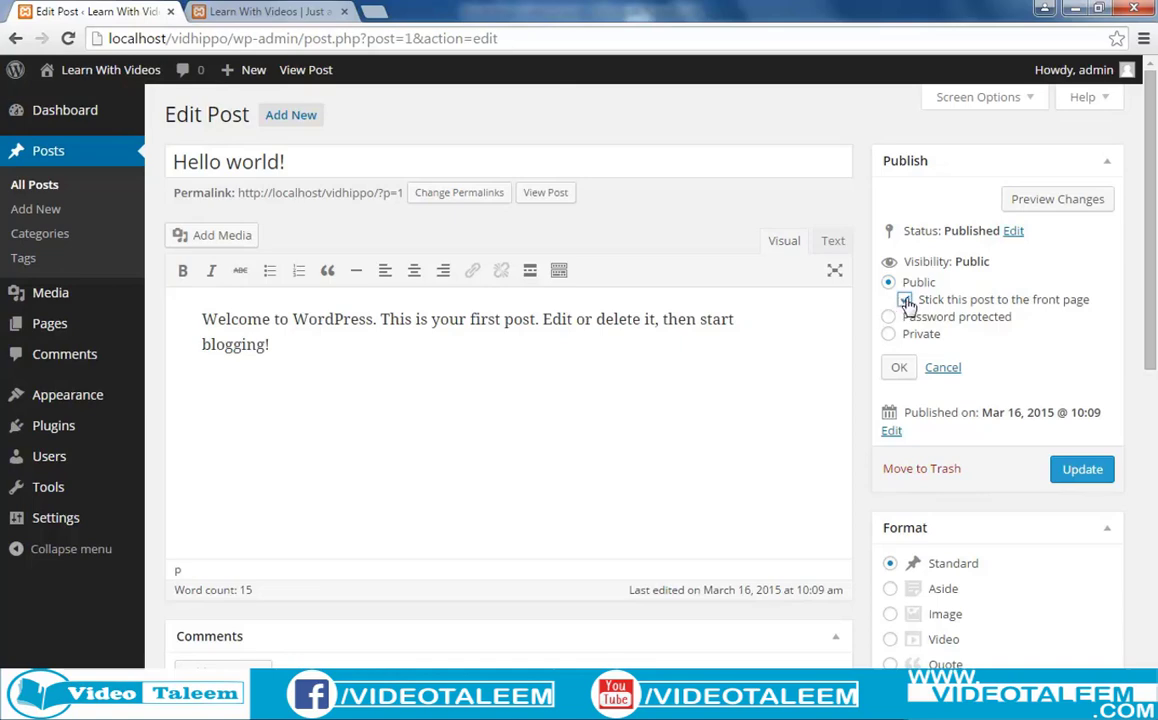
pyautogui.click(1075, 478)
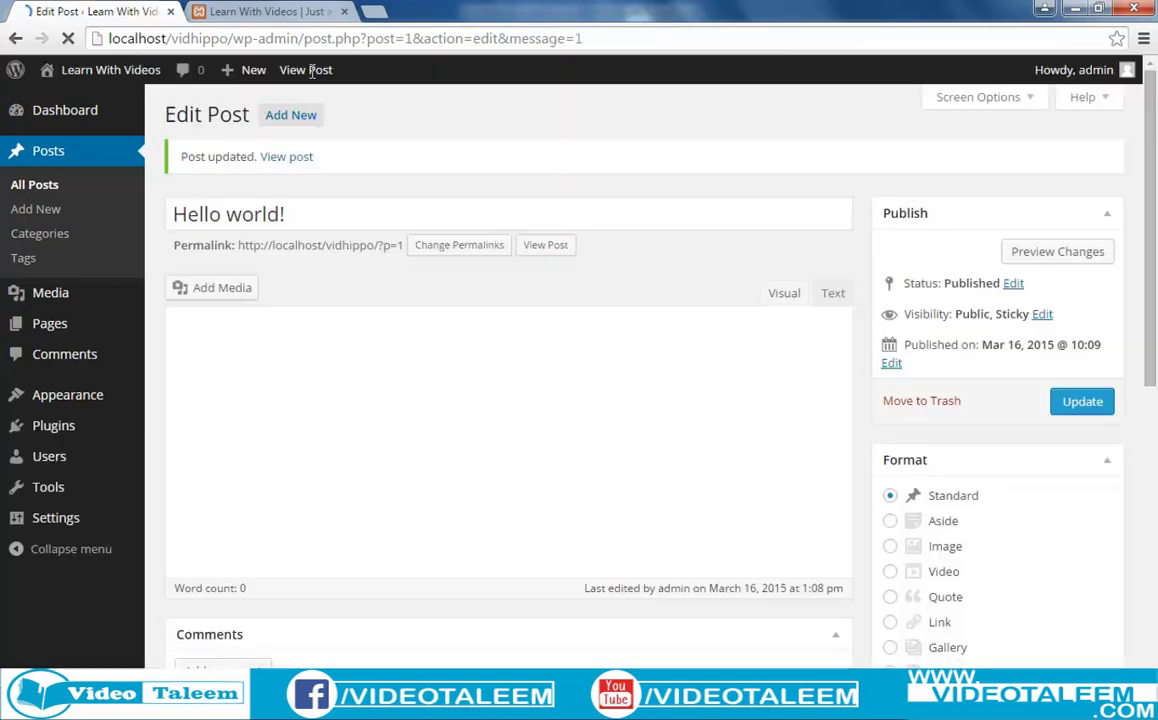
pyautogui.click(263, 14)
pyautogui.click(287, 38)
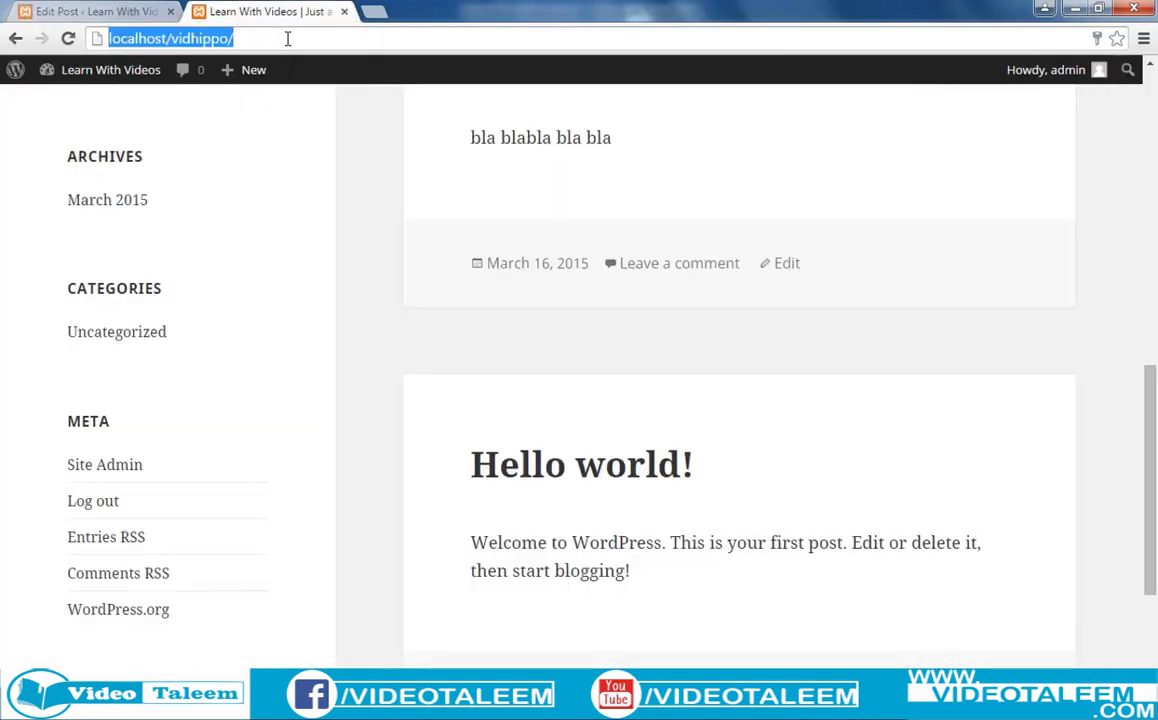
# Reload the front page and check that Hello world! now appears first, marked Featured.
pyautogui.press('Return')
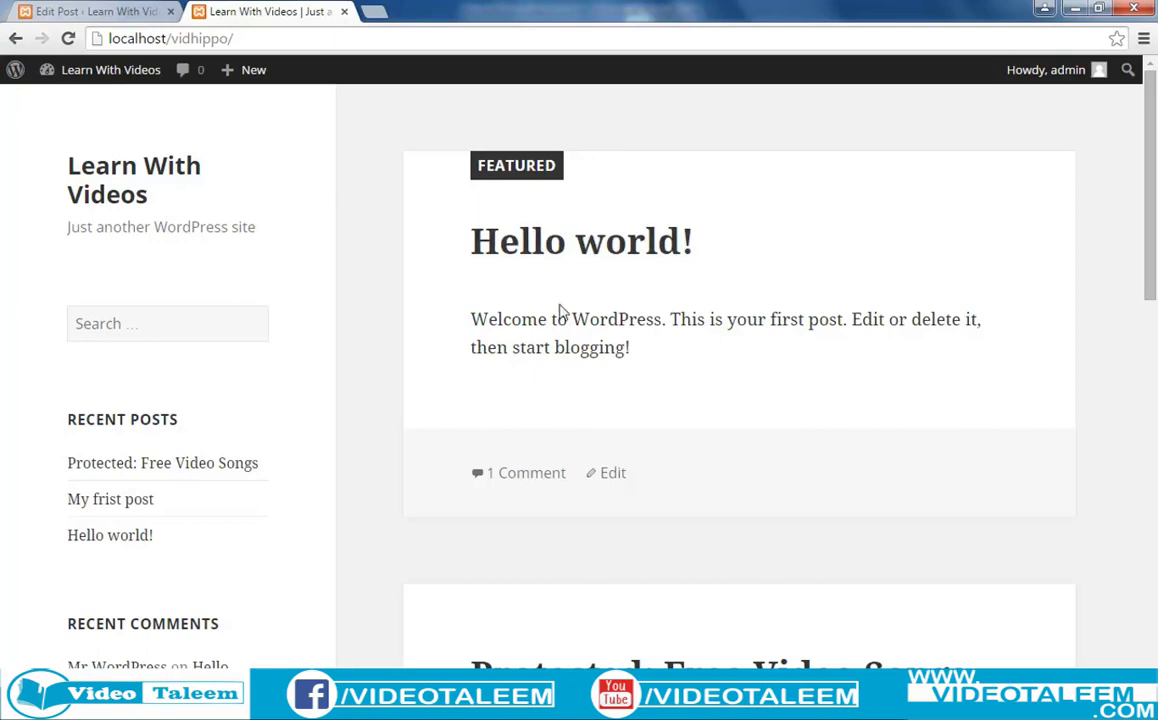
pyautogui.scroll(-1, 645, 313)
pyautogui.scroll(1, 644, 310)
pyautogui.scroll(-4, 587, 368)
pyautogui.scroll(5, 620, 630)
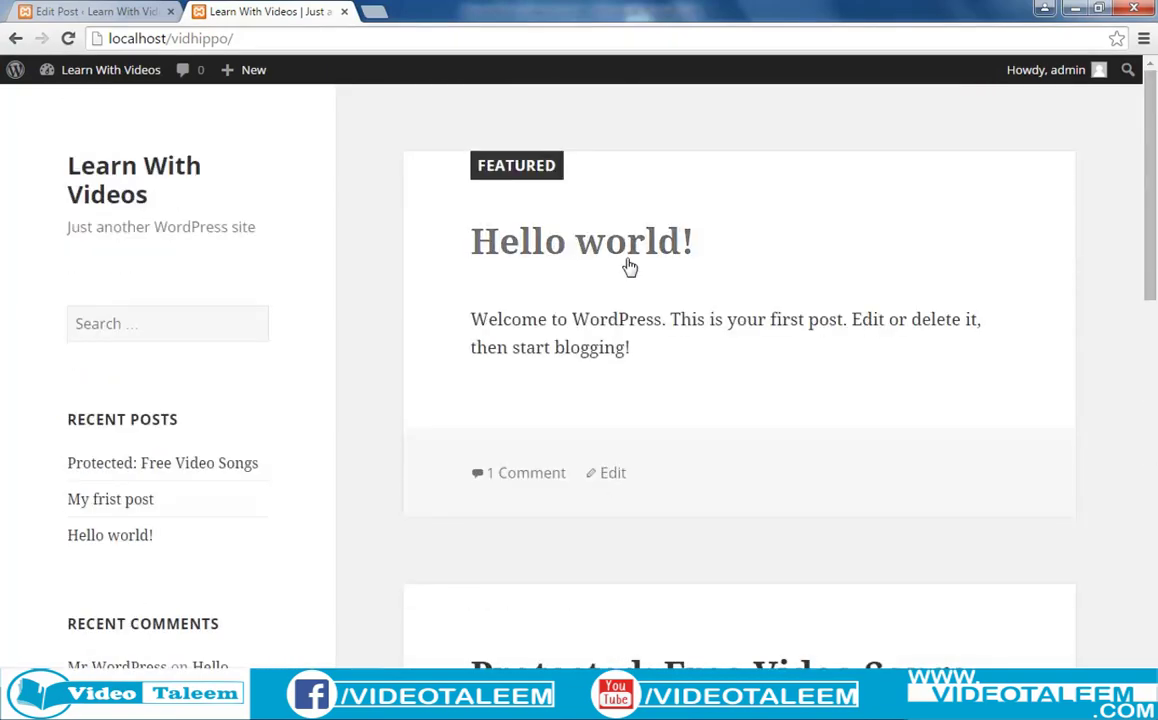
pyautogui.scroll(-3, 640, 300)
pyautogui.scroll(3, 651, 364)
# Clear 'Stick this post to the front page' on Hello world! and update the post.
pyautogui.click(64, 12)
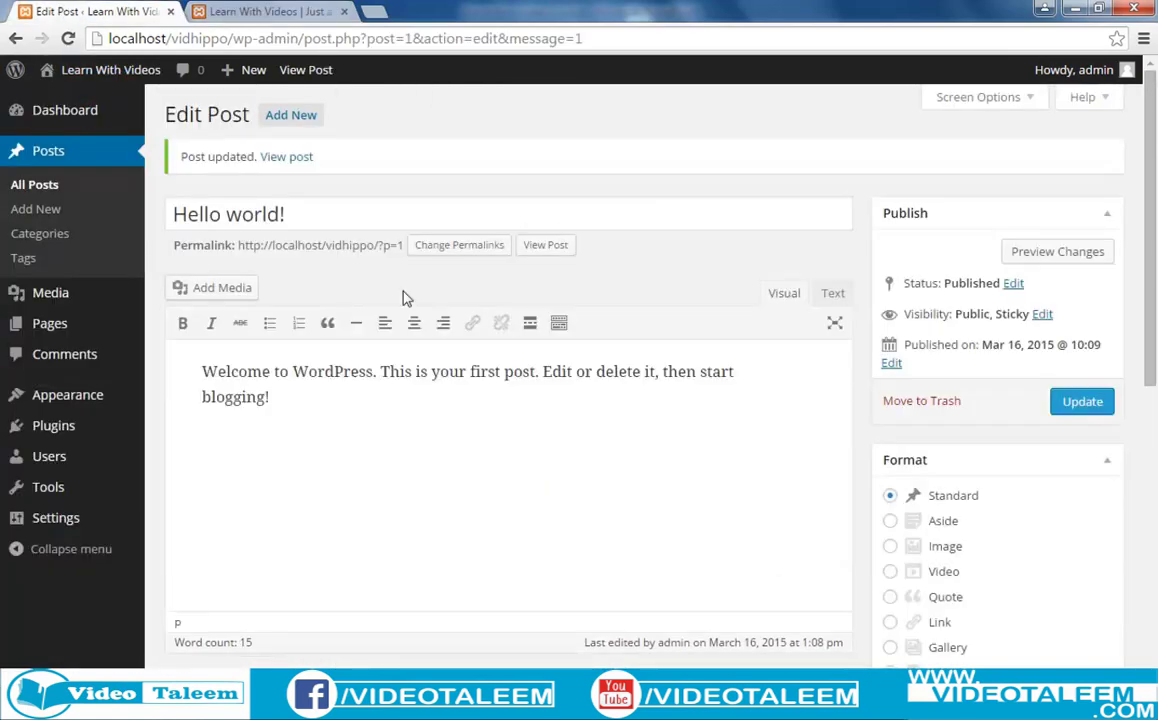
pyautogui.click(279, 15)
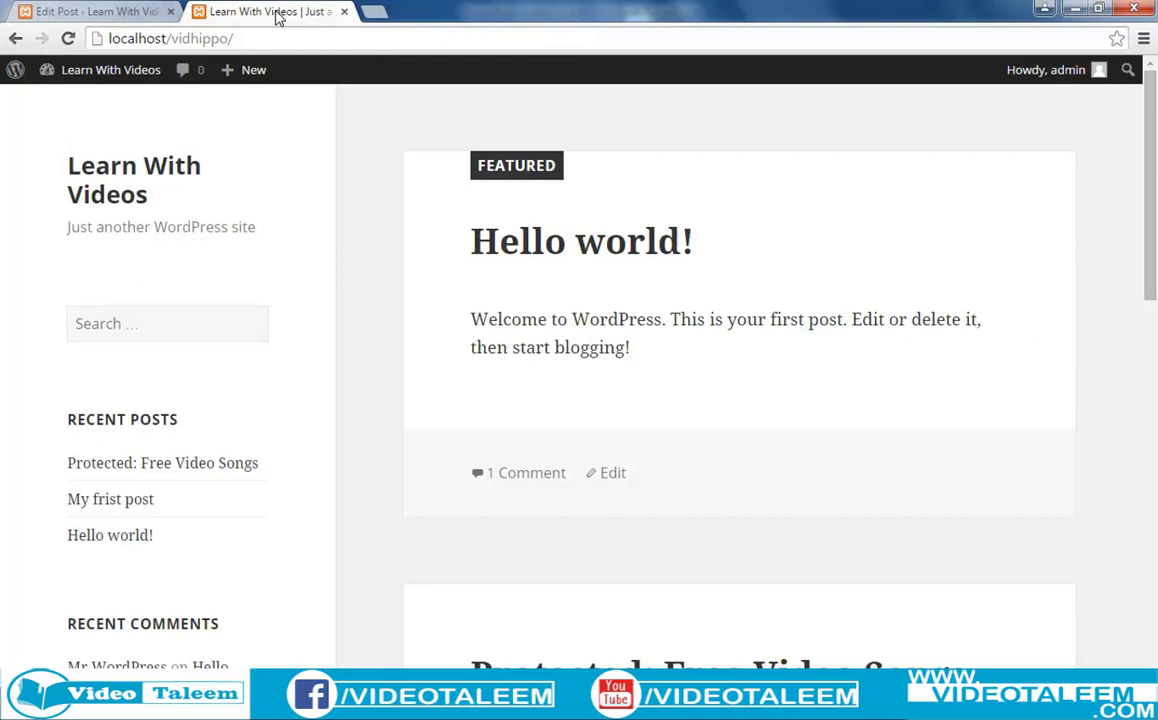
pyautogui.click(85, 12)
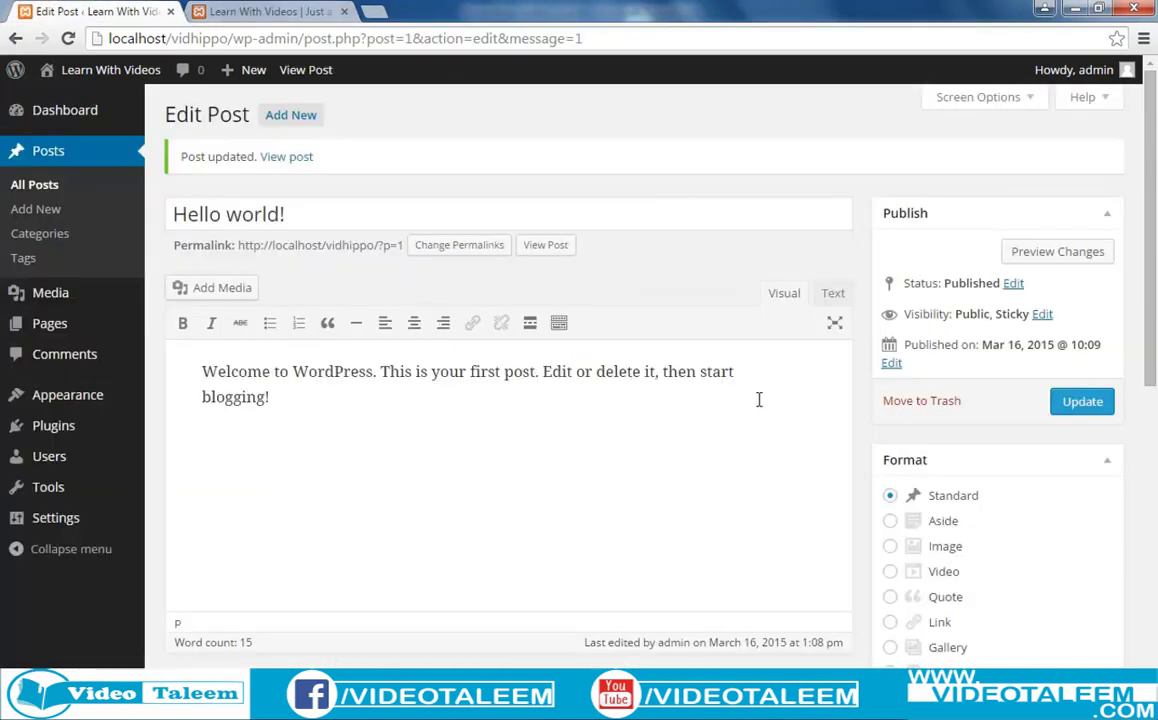
pyautogui.click(1044, 316)
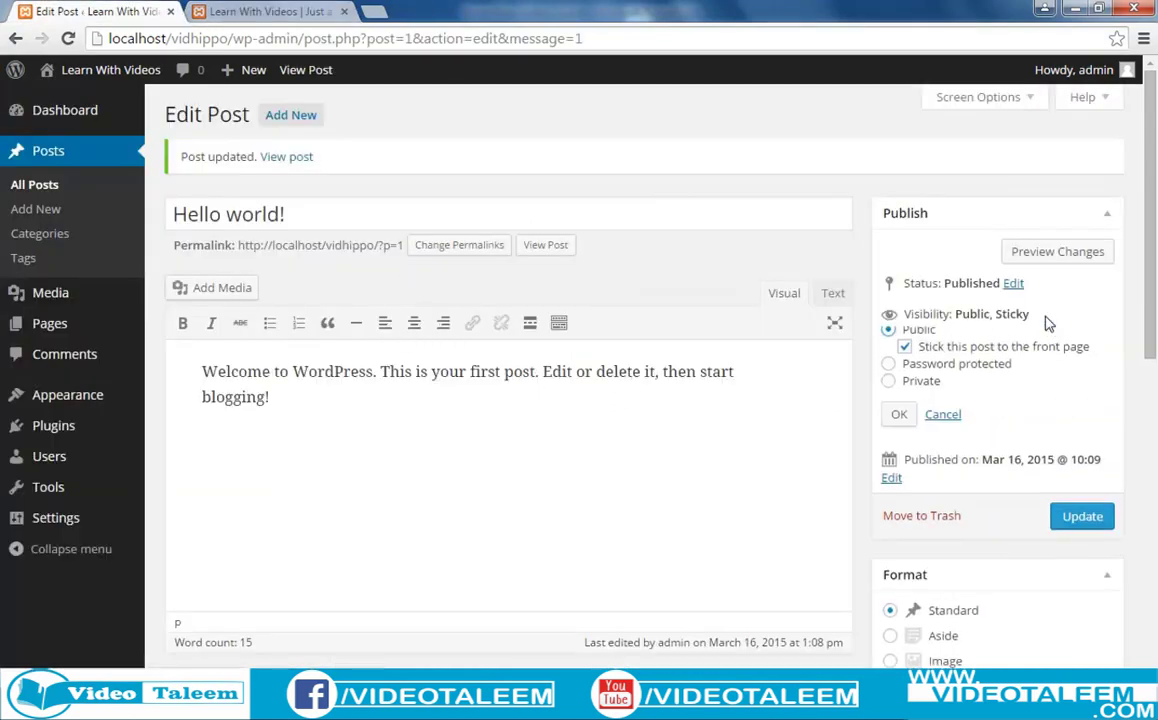
pyautogui.click(904, 352)
pyautogui.click(1083, 527)
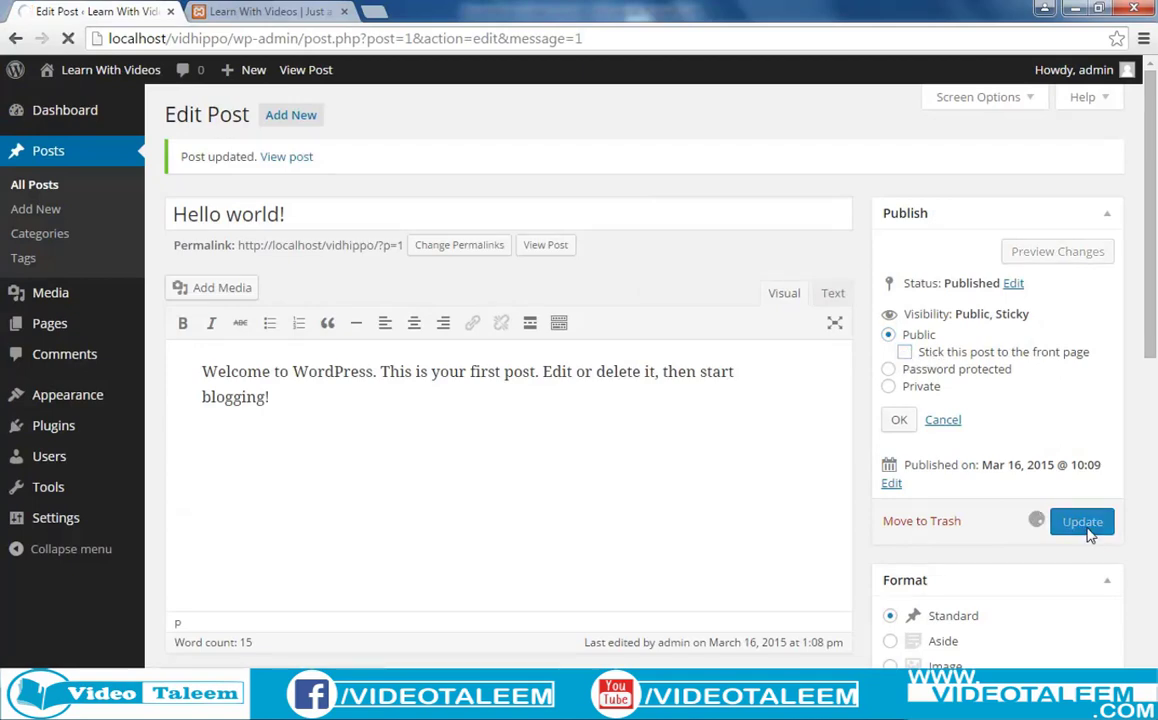
pyautogui.click(255, 11)
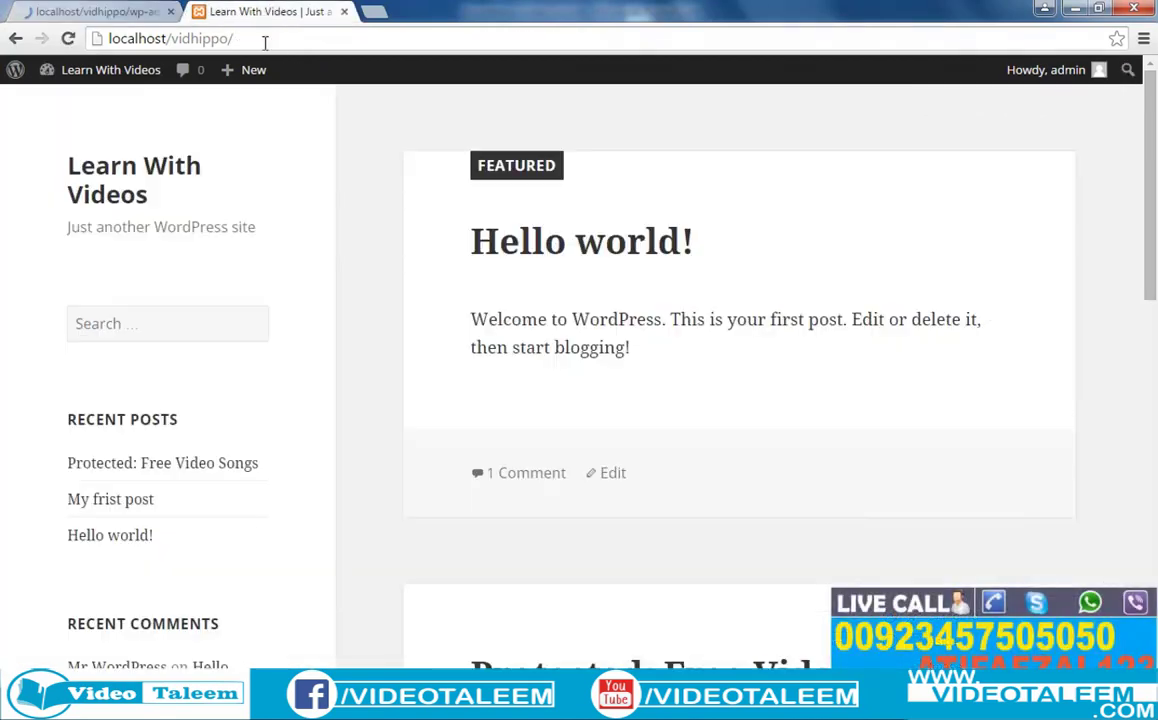
# Reload the front page and check whether Hello world! is still pinned at the top.
pyautogui.click(257, 40)
pyautogui.press('Return')
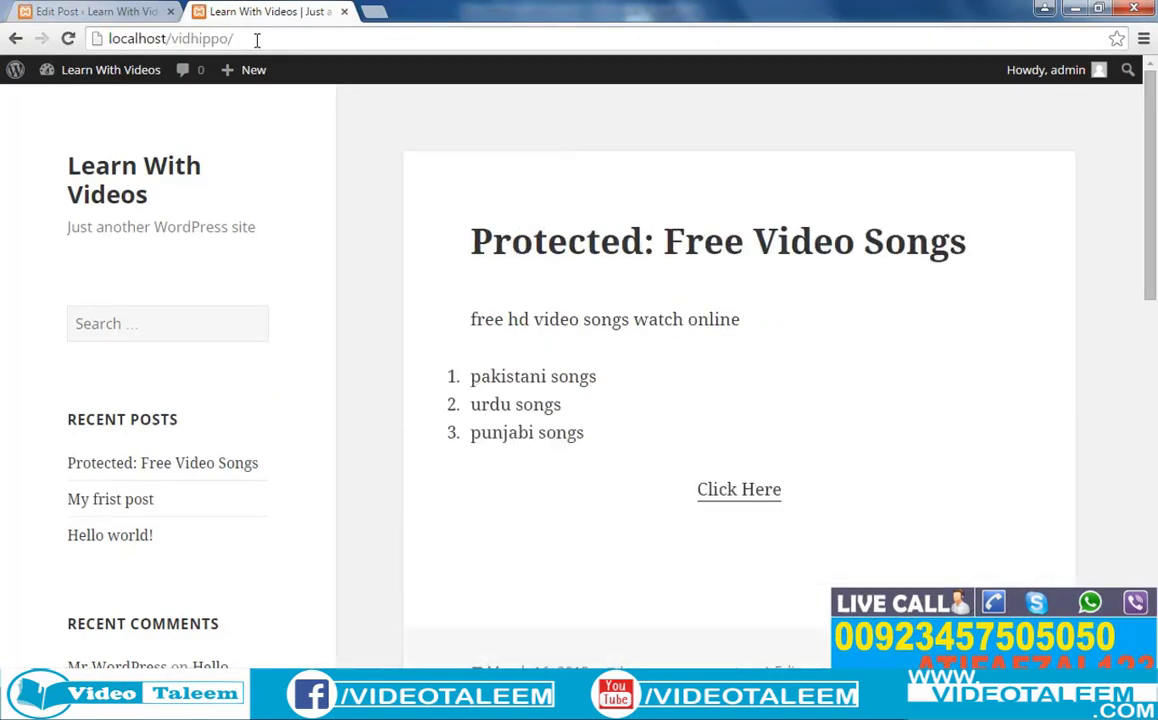
pyautogui.scroll(-8, 607, 364)
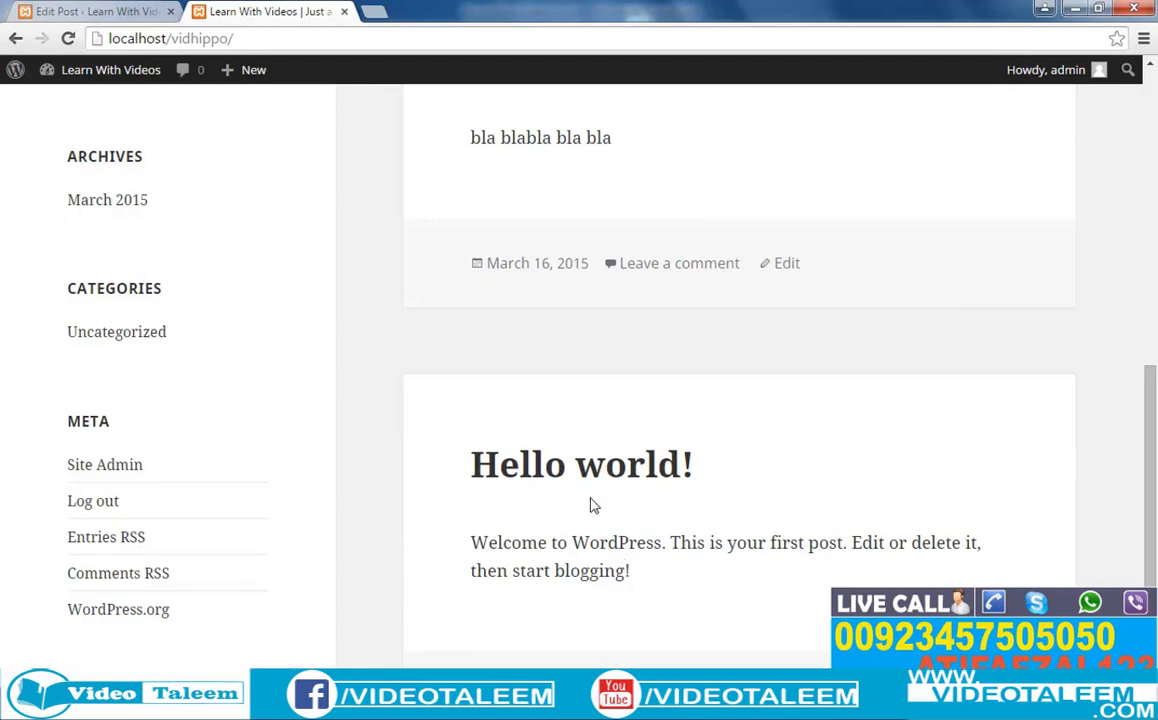
pyautogui.scroll(8, 590, 505)
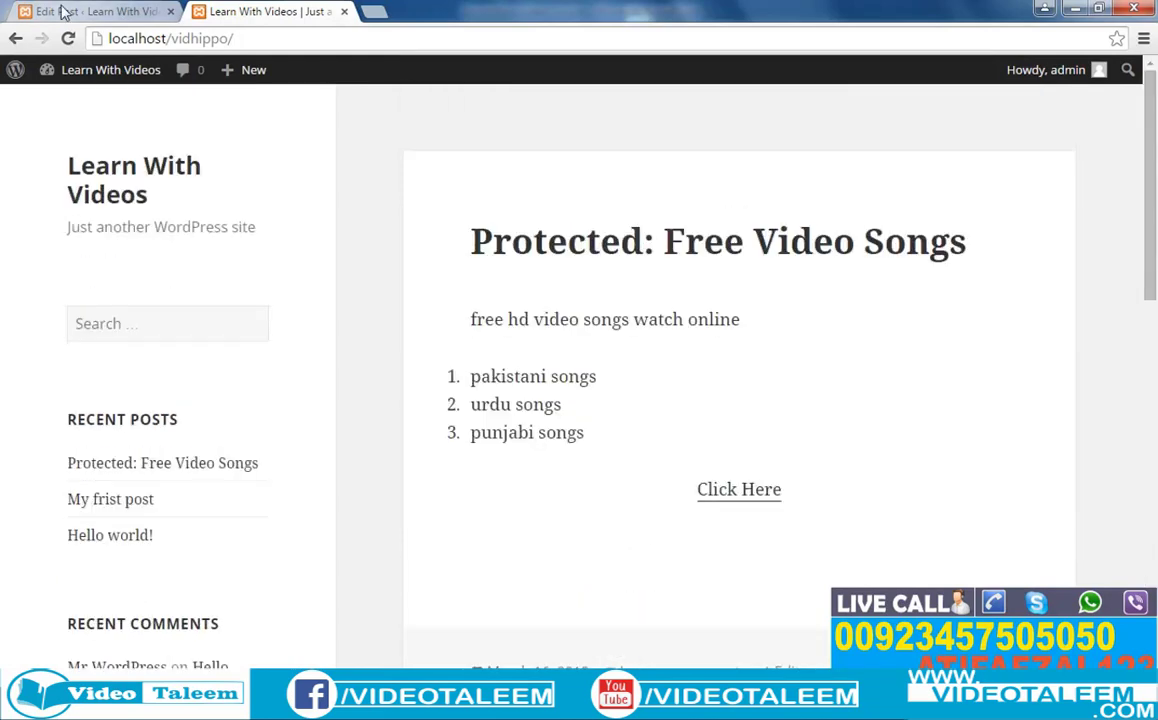
# Return to the Hello world! editor and review it down to the Comments box.
pyautogui.click(63, 11)
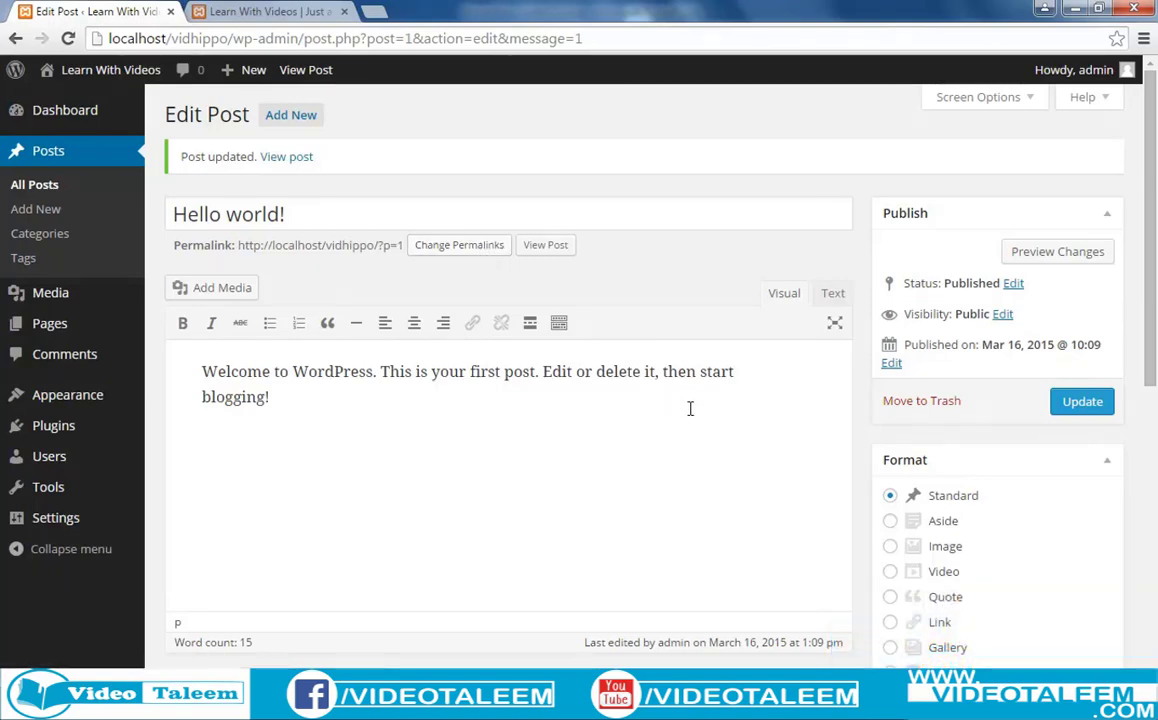
pyautogui.scroll(-1, 690, 408)
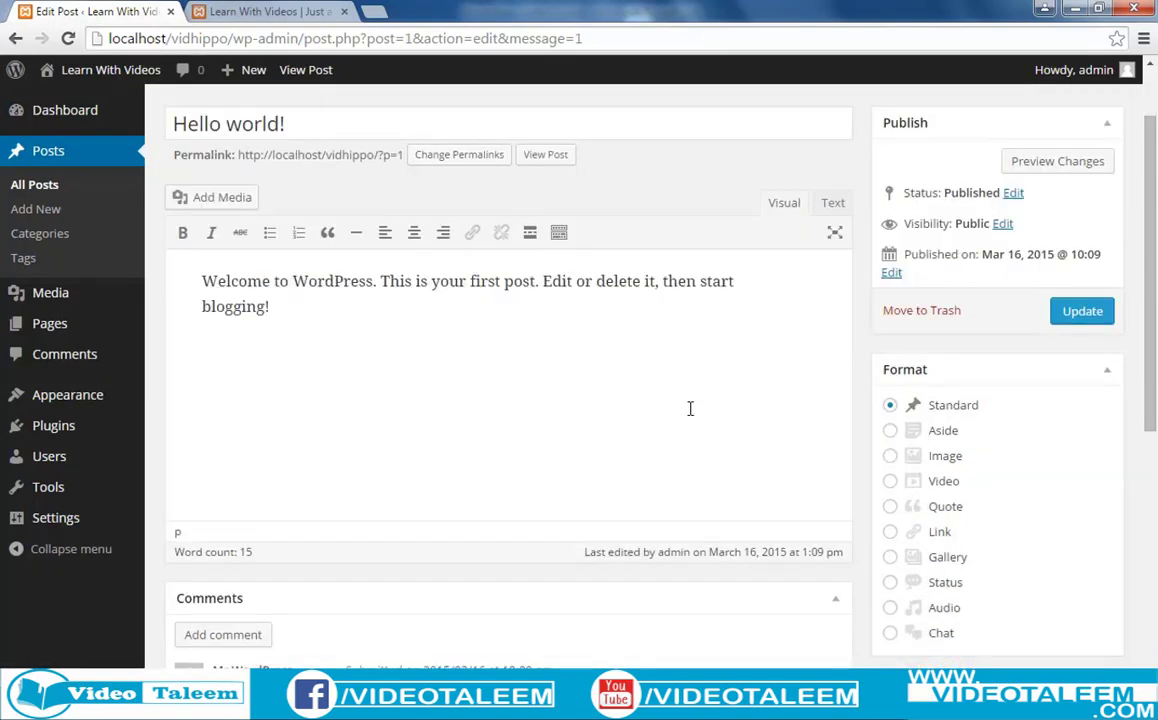
pyautogui.scroll(-1, 690, 408)
pyautogui.scroll(2, 690, 408)
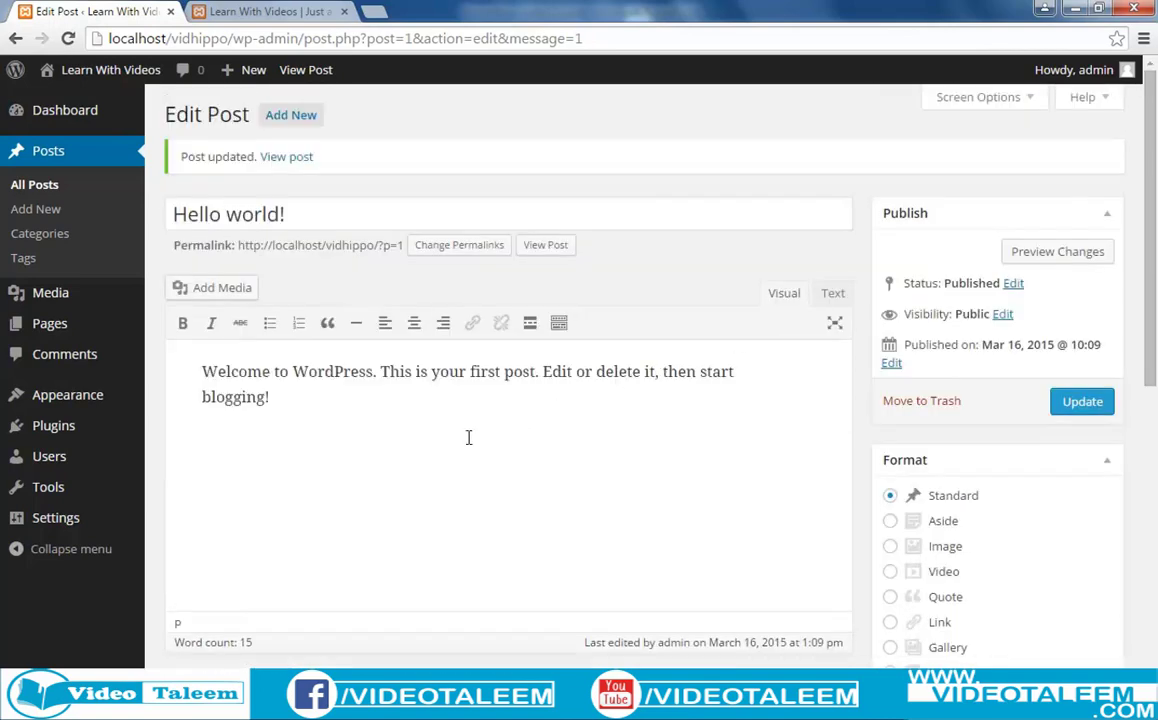
pyautogui.scroll(-3, 468, 437)
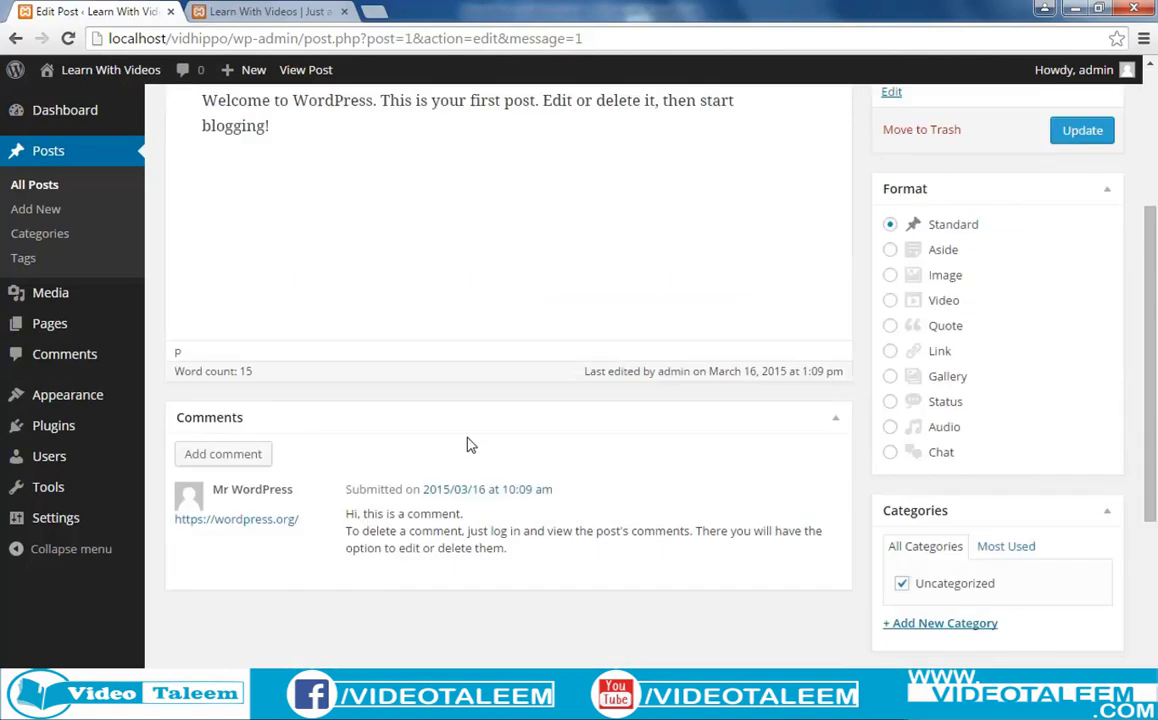
pyautogui.scroll(-1, 472, 443)
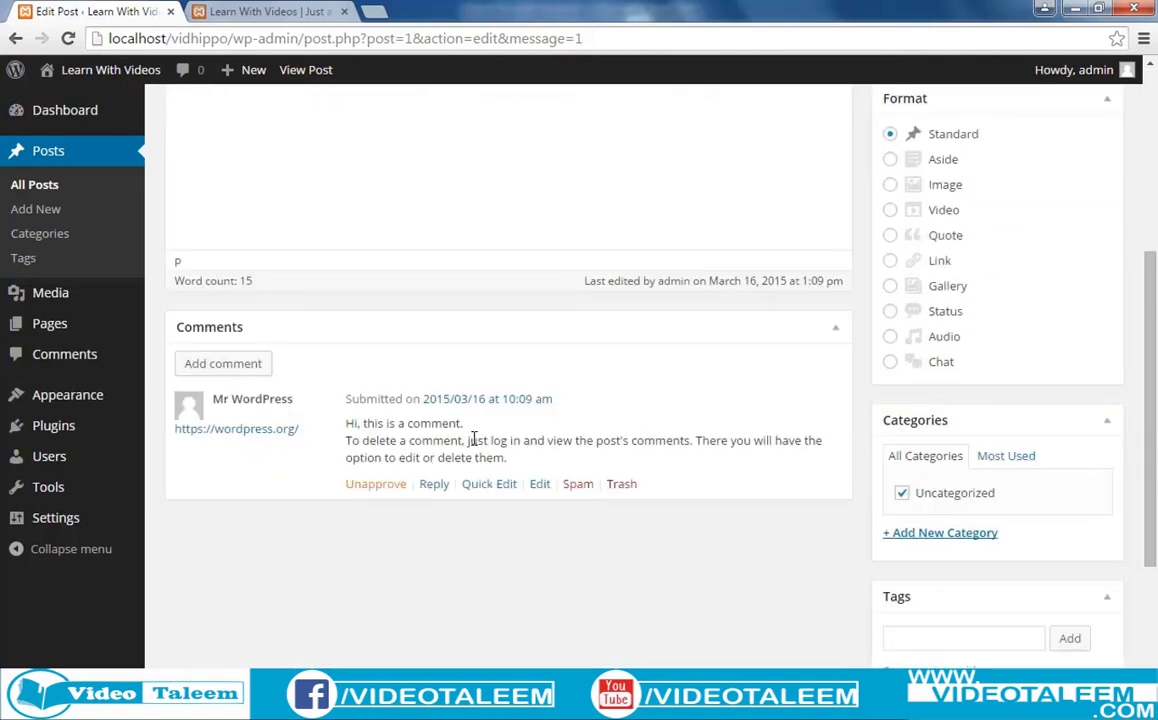